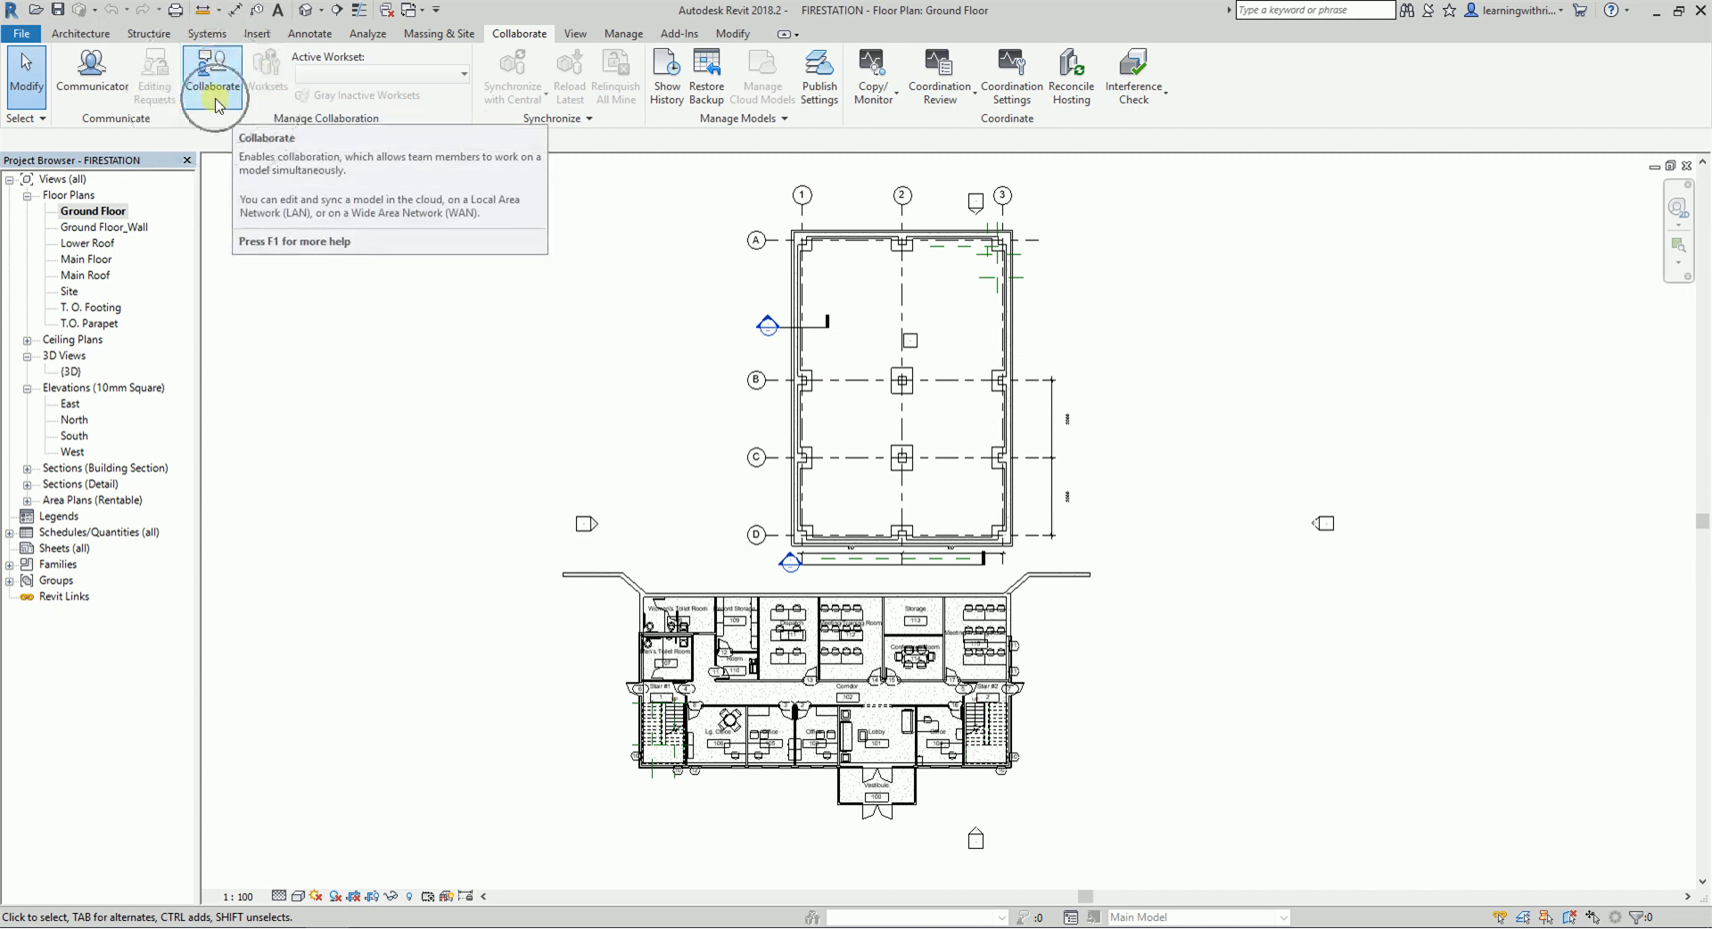
# - Enable collaboration for the FIRESTATION model using the option to collaborate within the network
pyautogui.click(215, 100)
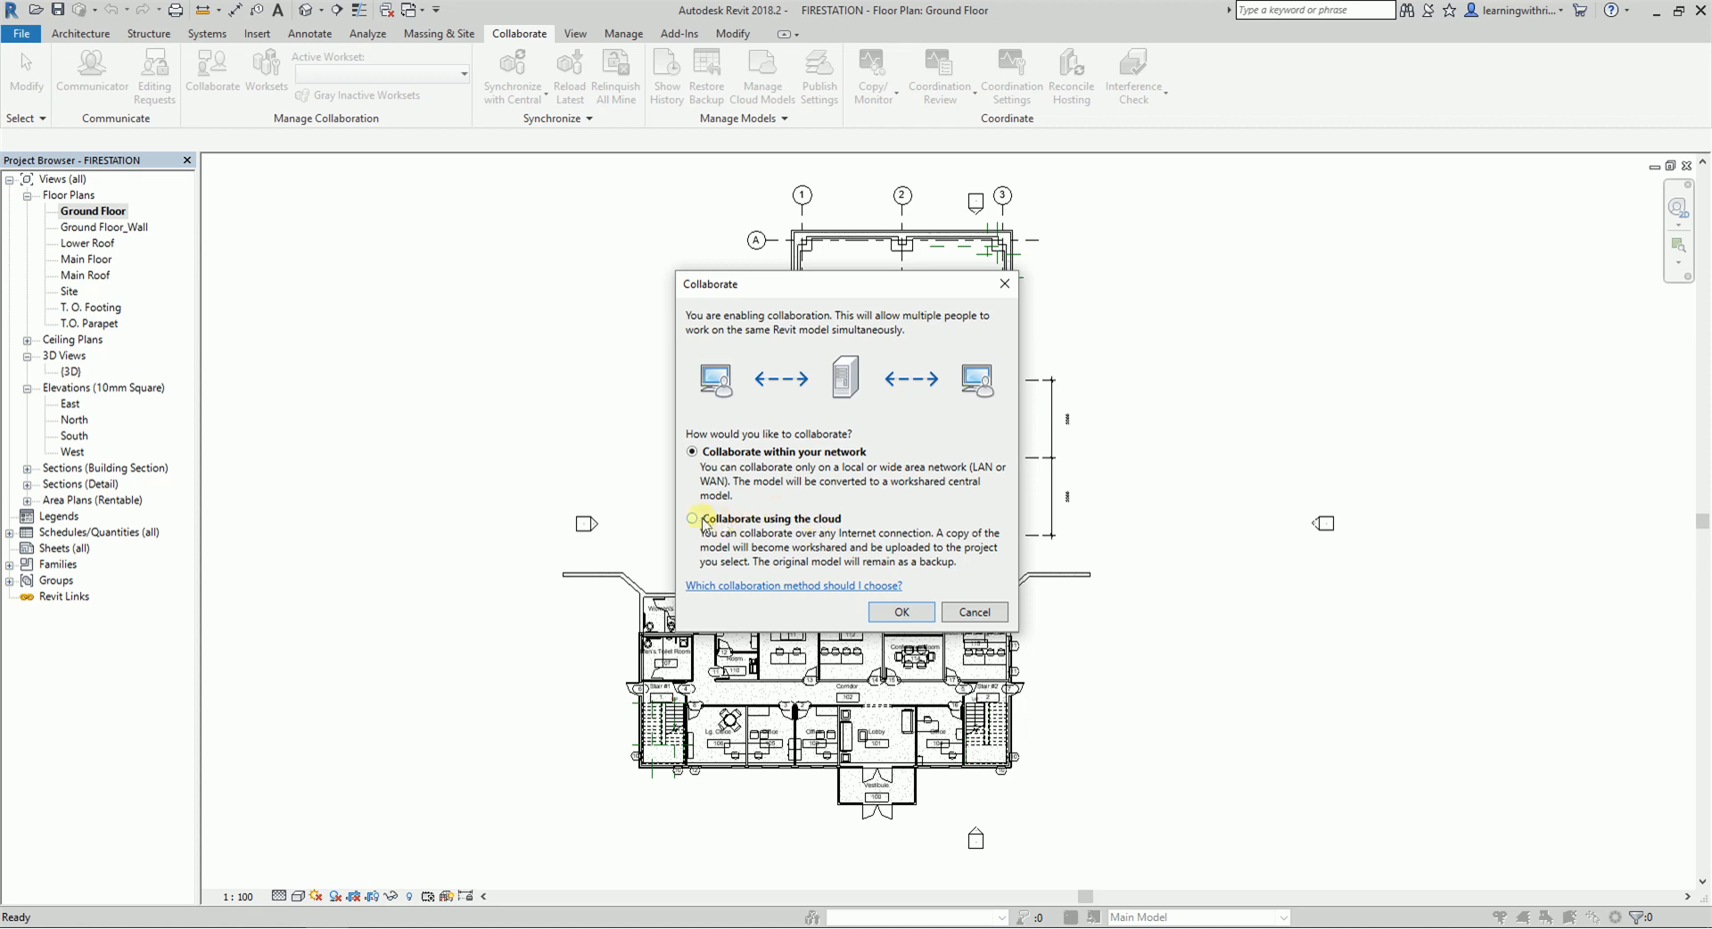
pyautogui.click(692, 519)
pyautogui.click(693, 453)
pyautogui.click(778, 456)
pyautogui.click(903, 613)
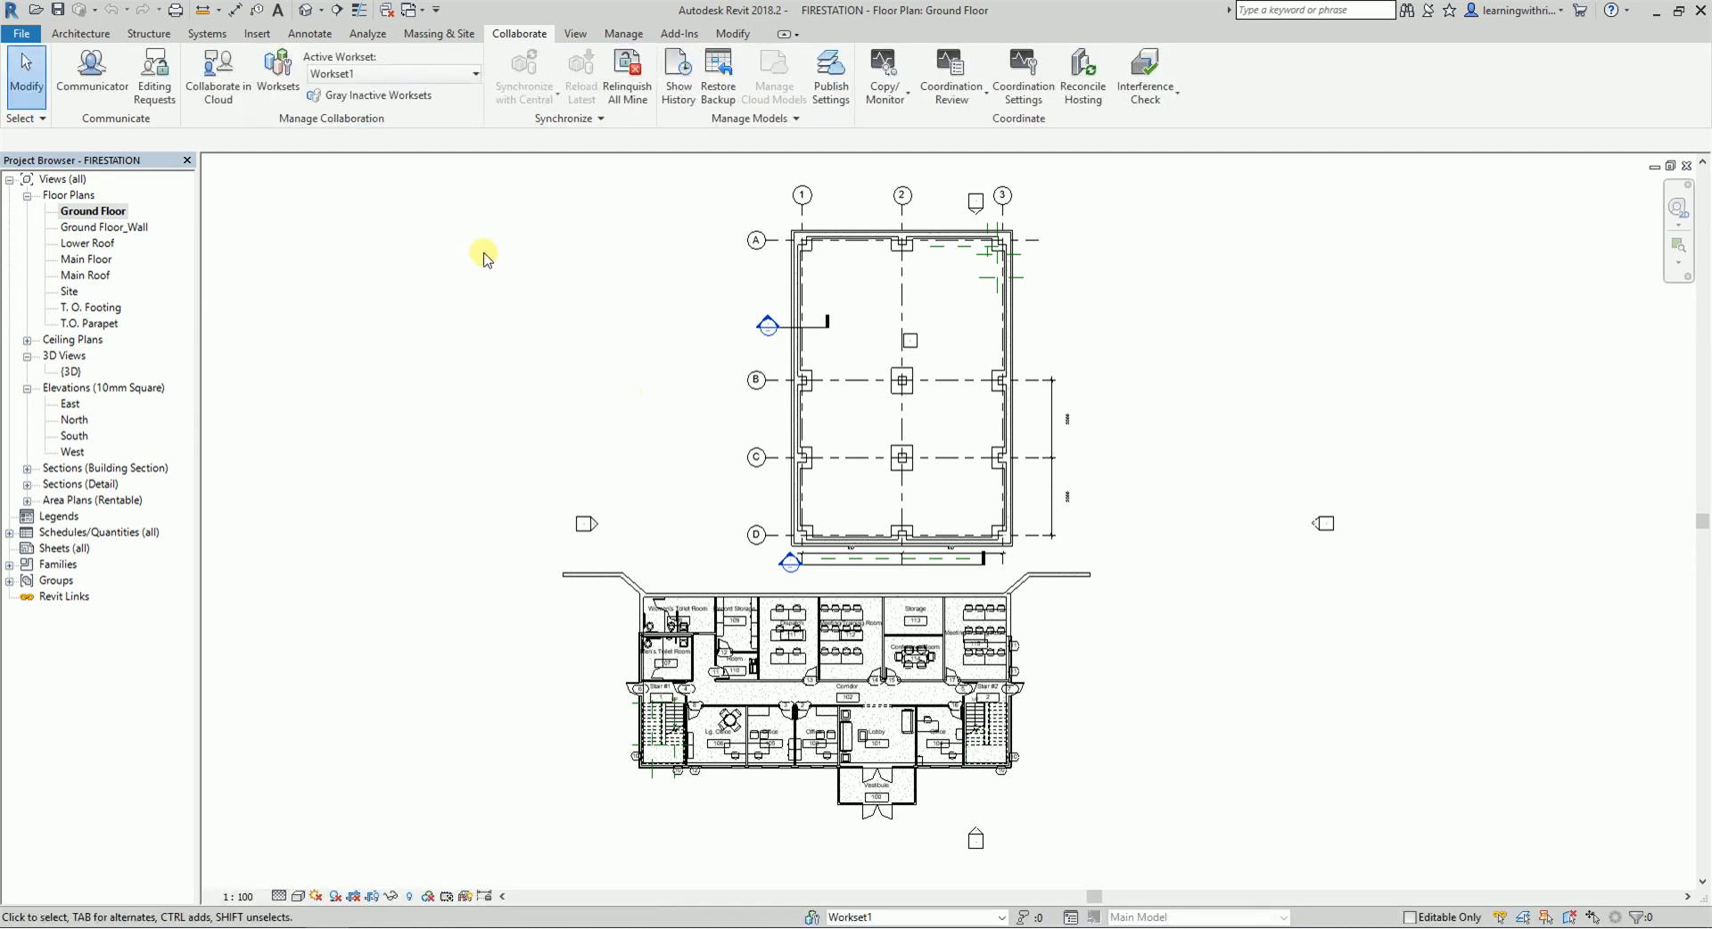
# - Check who owns the project's default worksets, widening the Owner column so the full names can be read
pyautogui.click(279, 87)
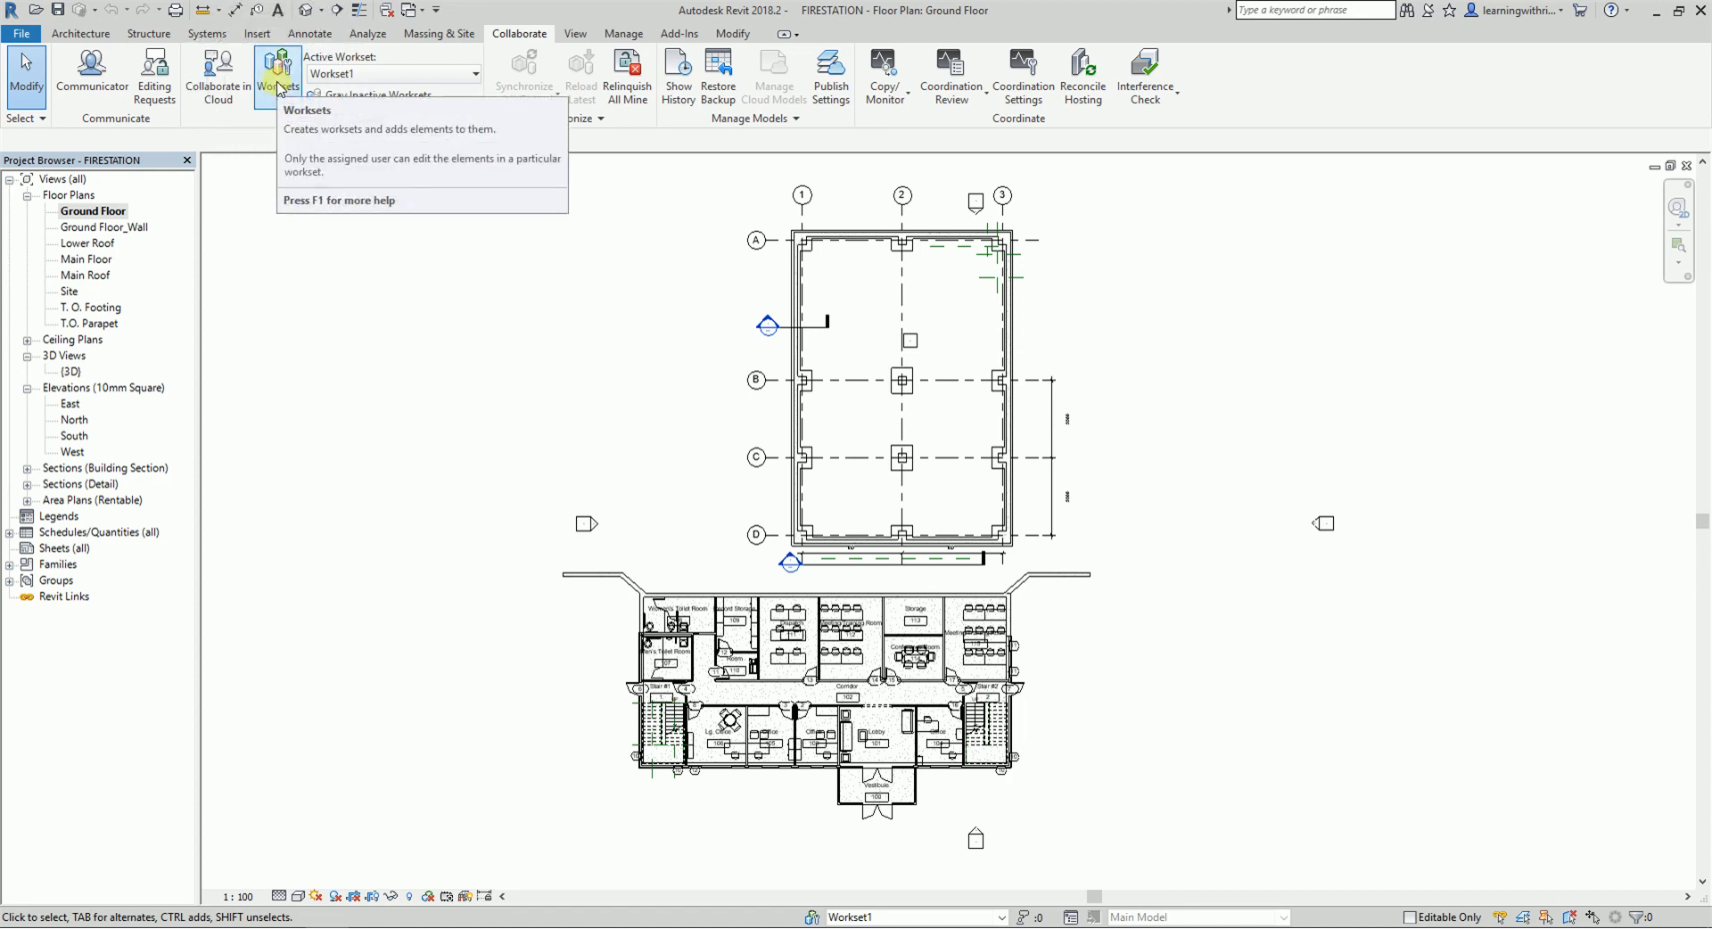
pyautogui.click(277, 86)
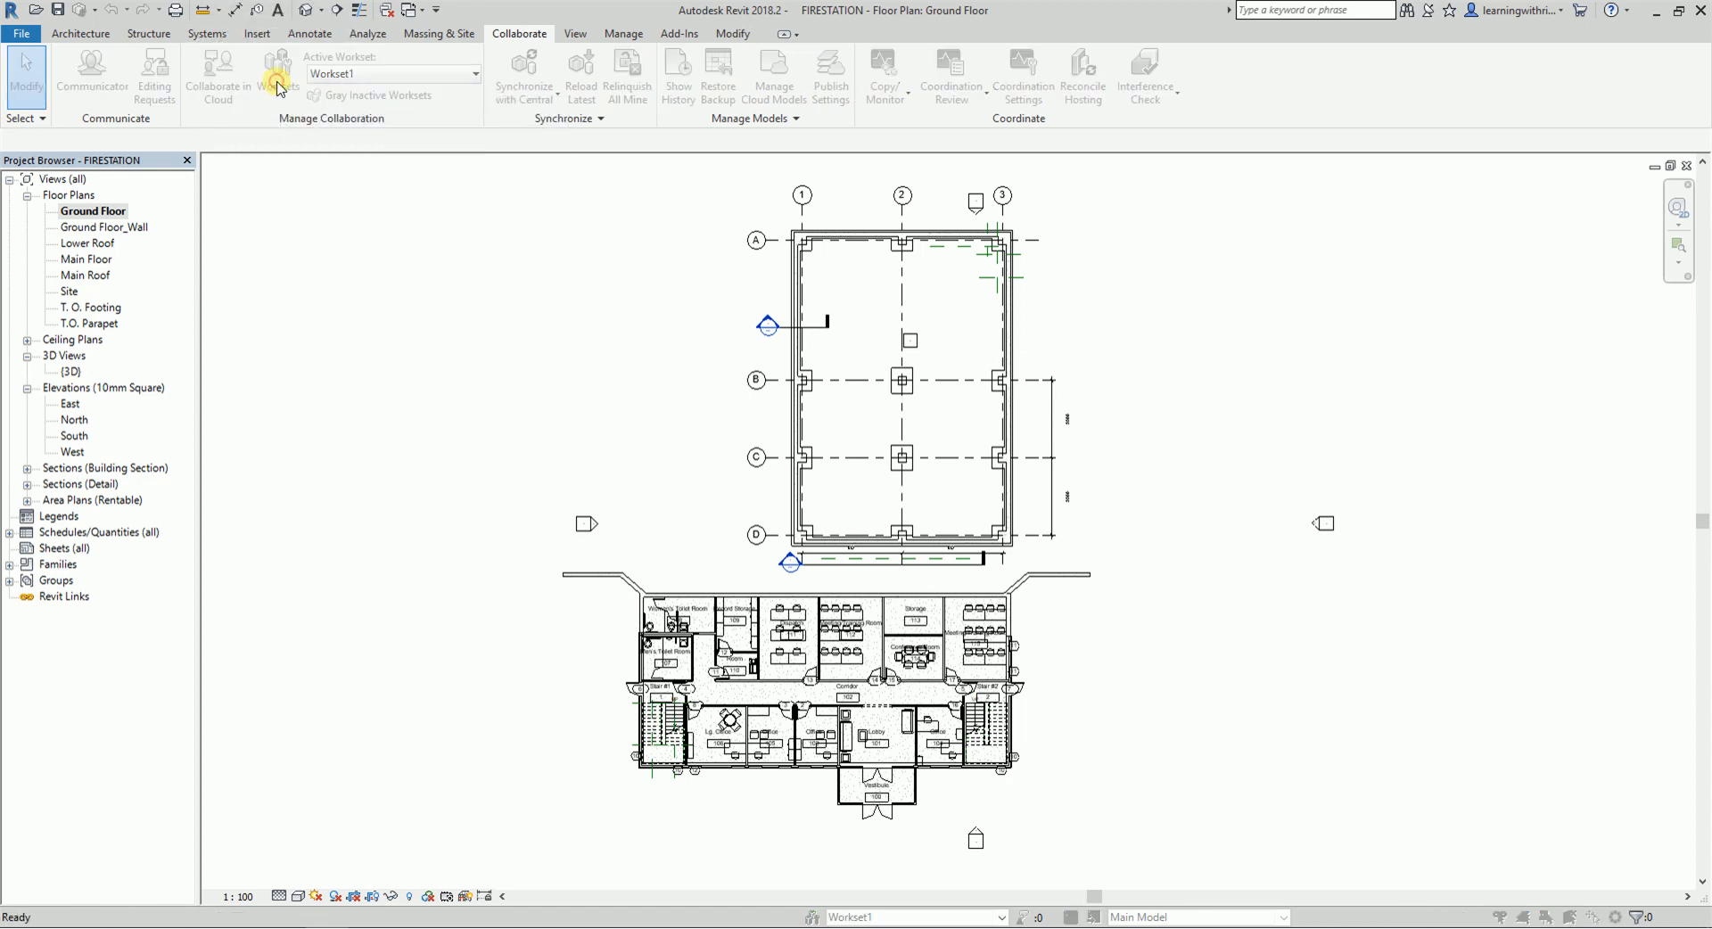
pyautogui.moveTo(799, 279); pyautogui.dragTo(582, 145)
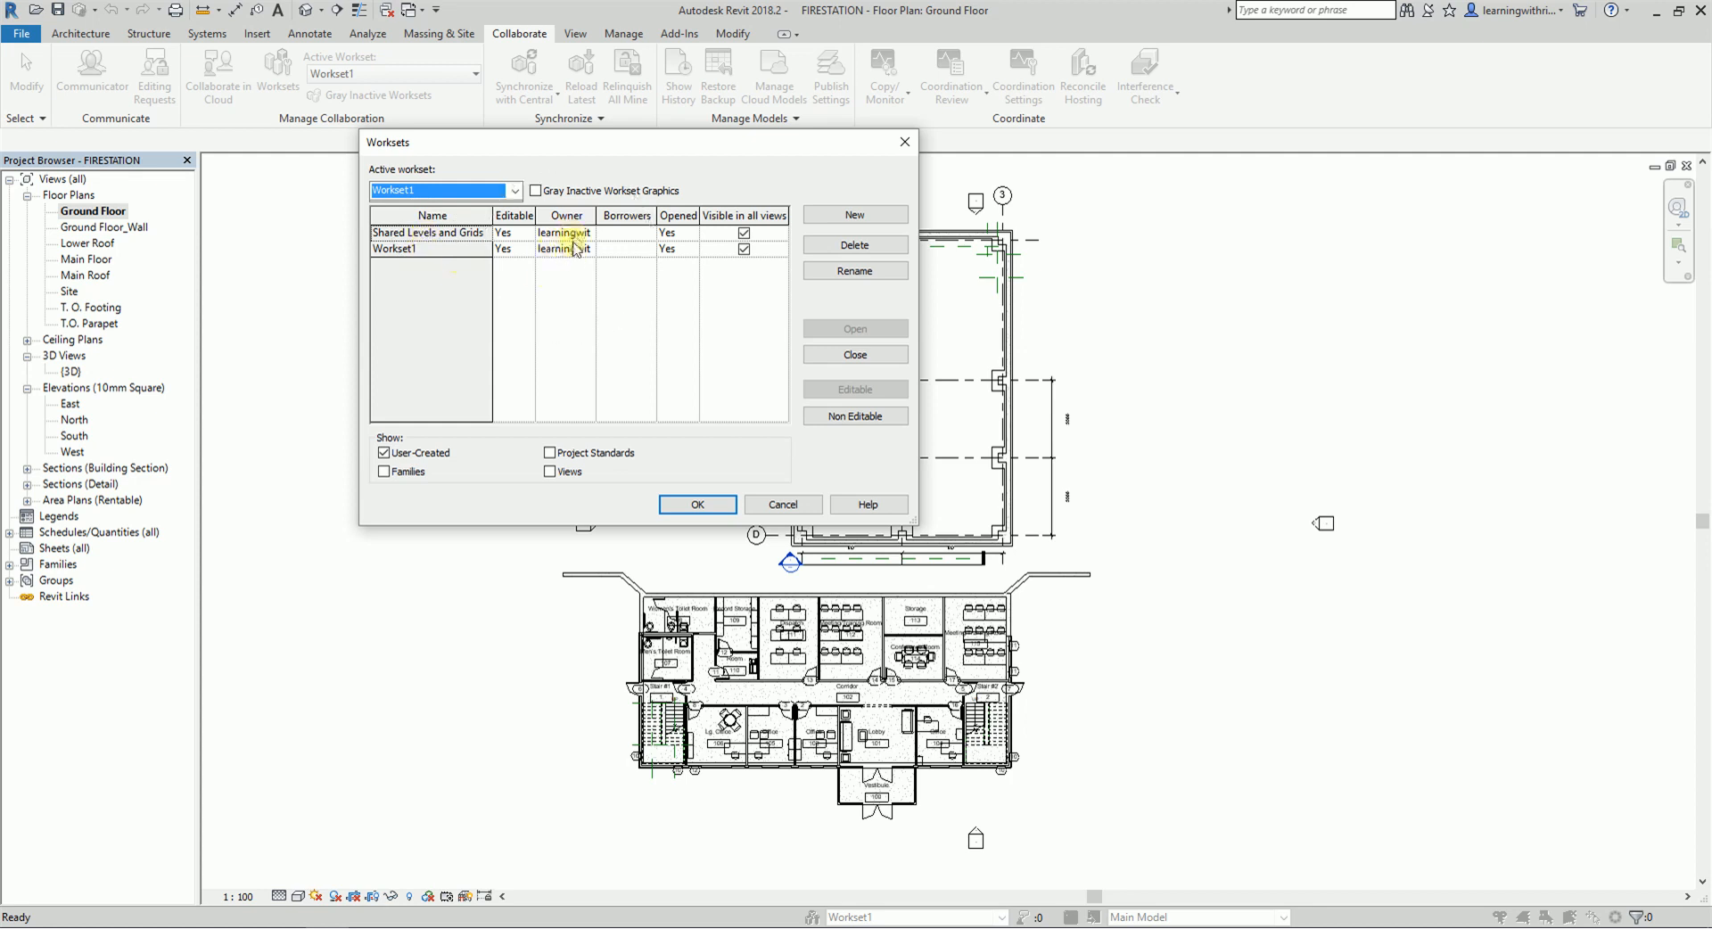
pyautogui.moveTo(596, 216); pyautogui.dragTo(639, 217)
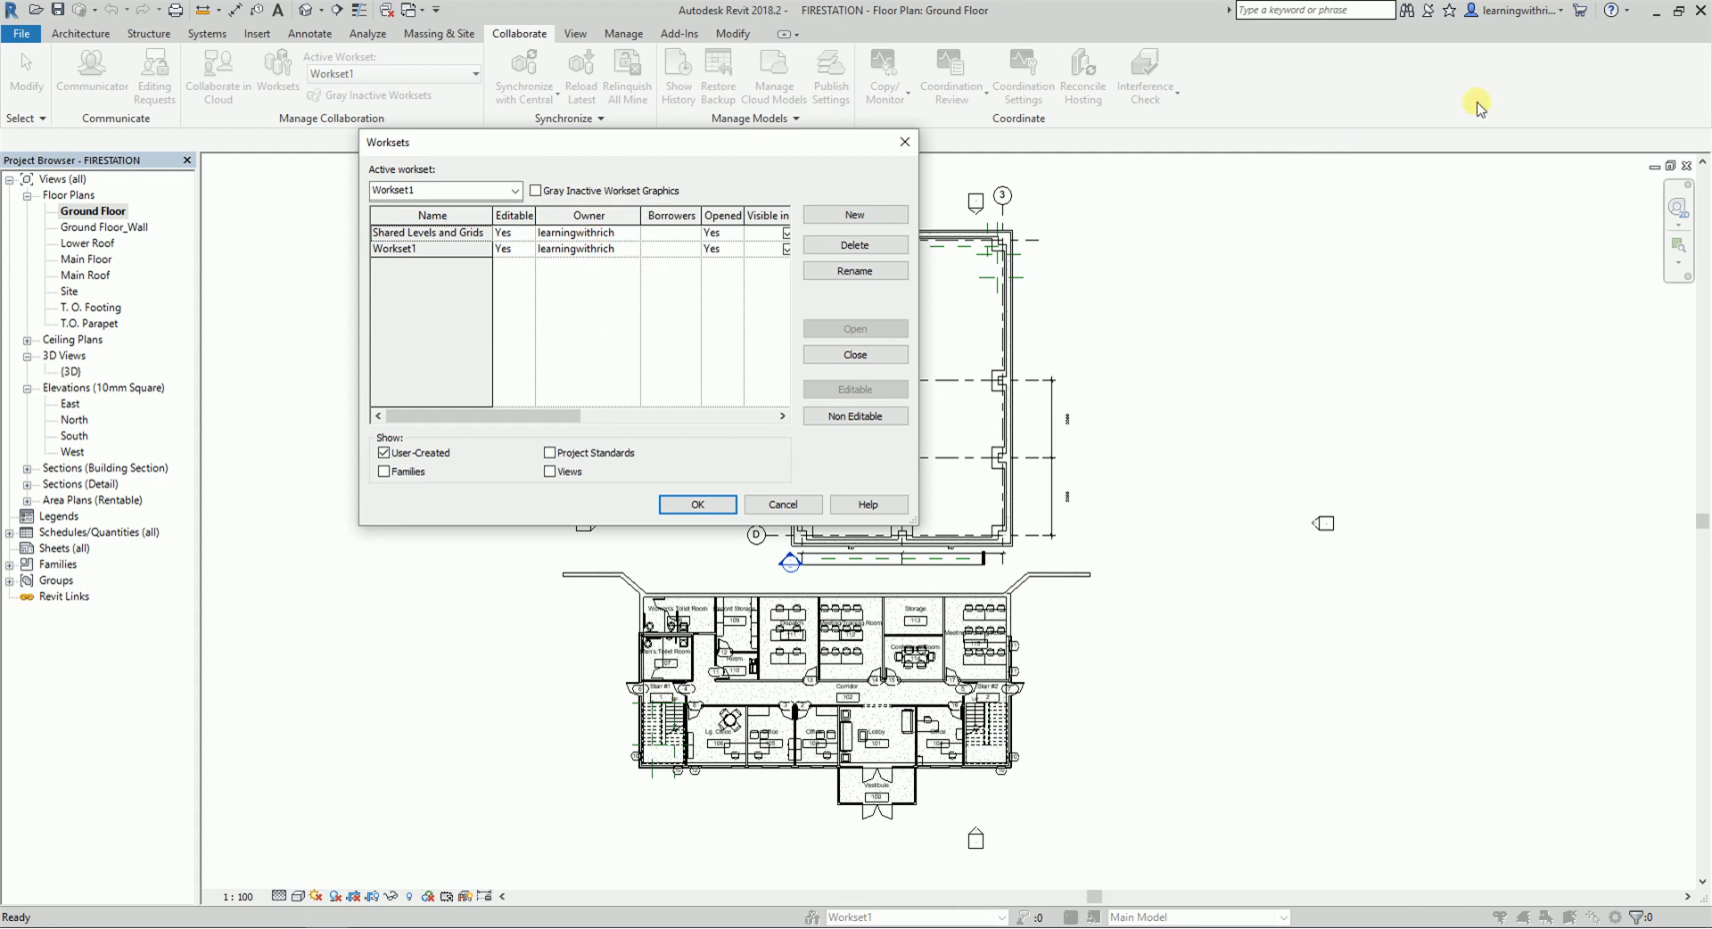
pyautogui.press('ctrl')
pyautogui.press('ctrl')
pyautogui.press('ctrl')
pyautogui.press('ctrl')
pyautogui.press('ctrl')
pyautogui.press('ctrl')
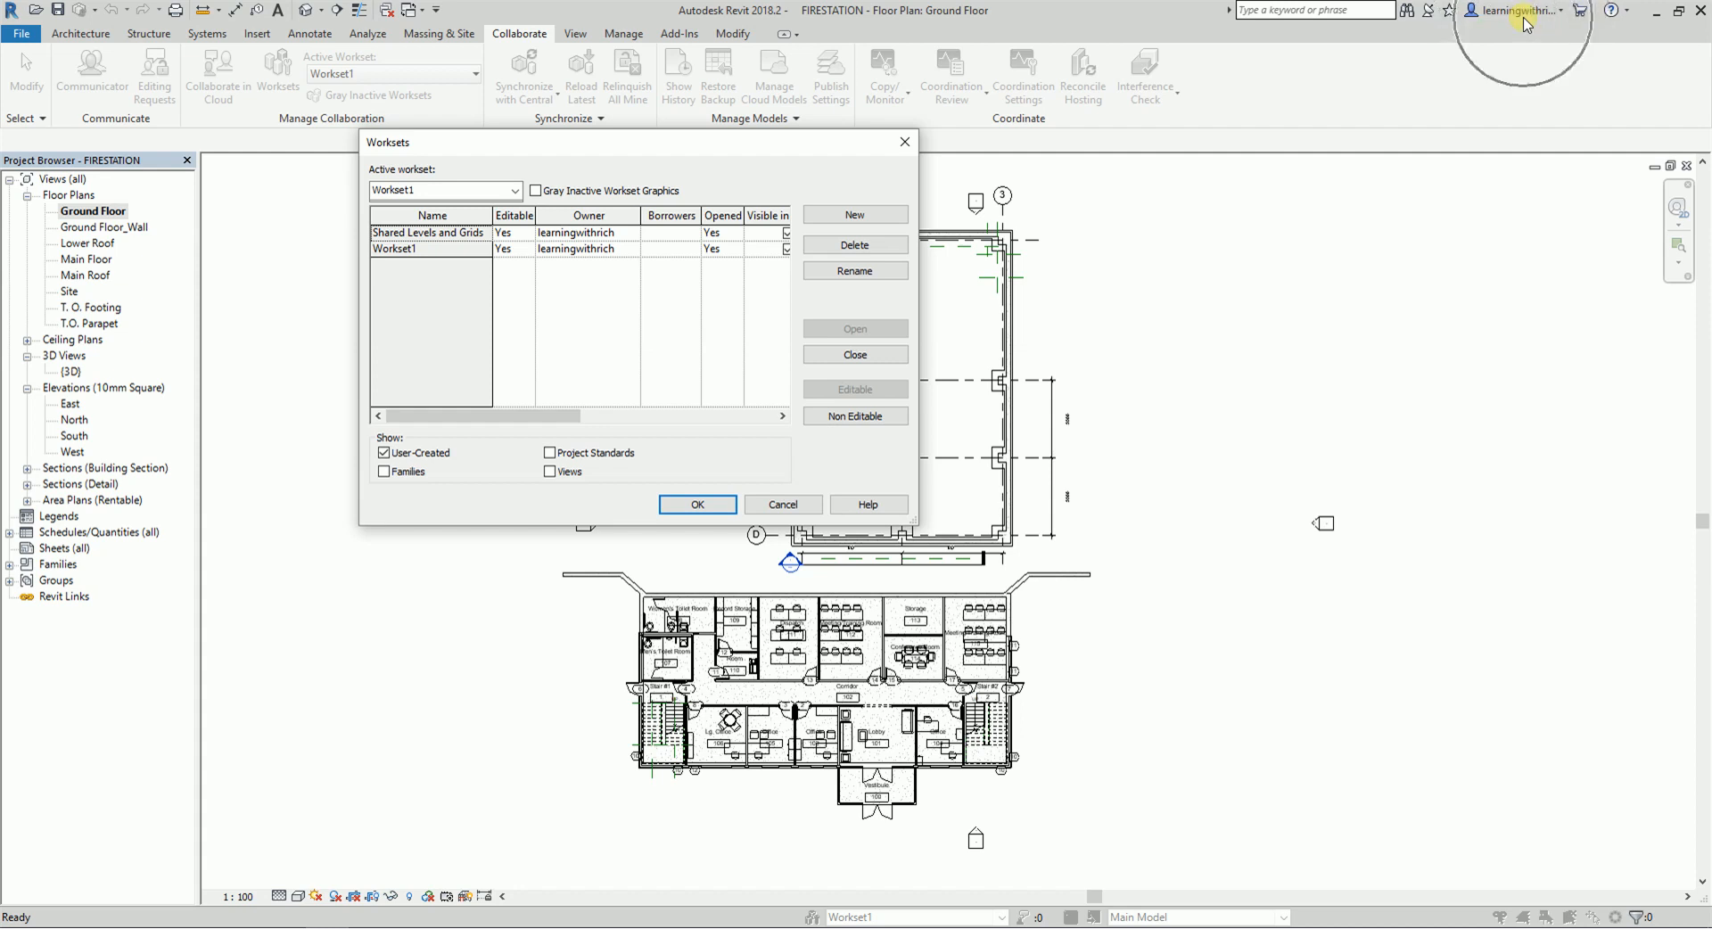
pyautogui.press('ctrl')
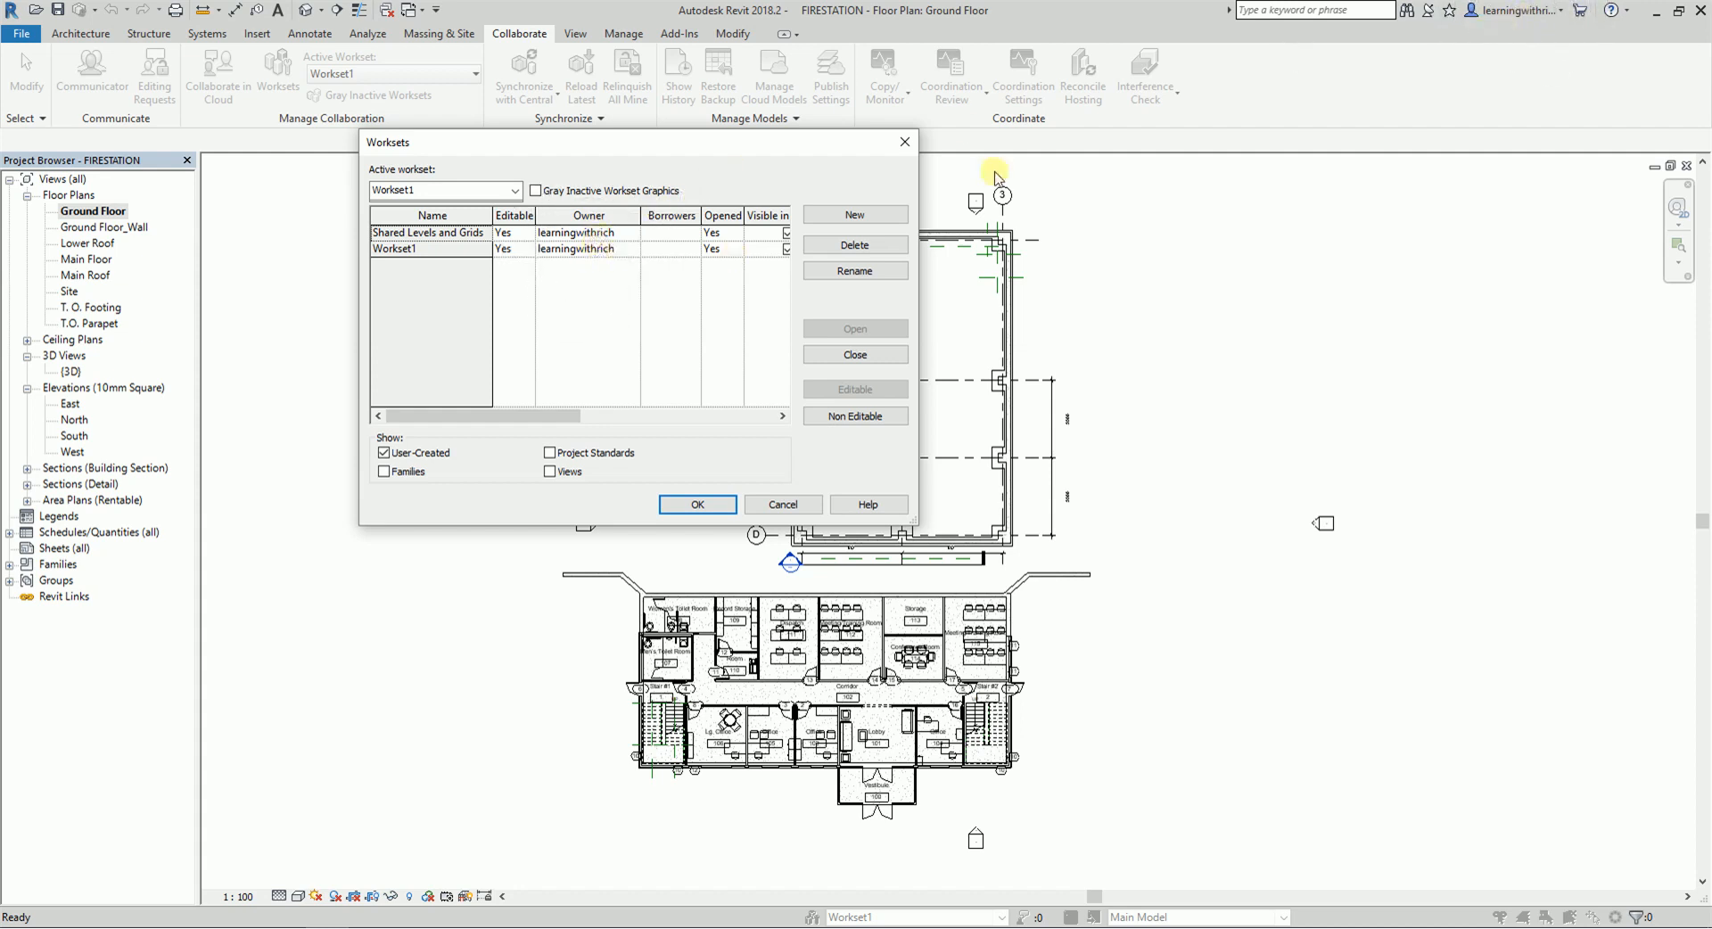
pyautogui.click(904, 142)
# - Check the username assigned in the program's general options
pyautogui.click(18, 36)
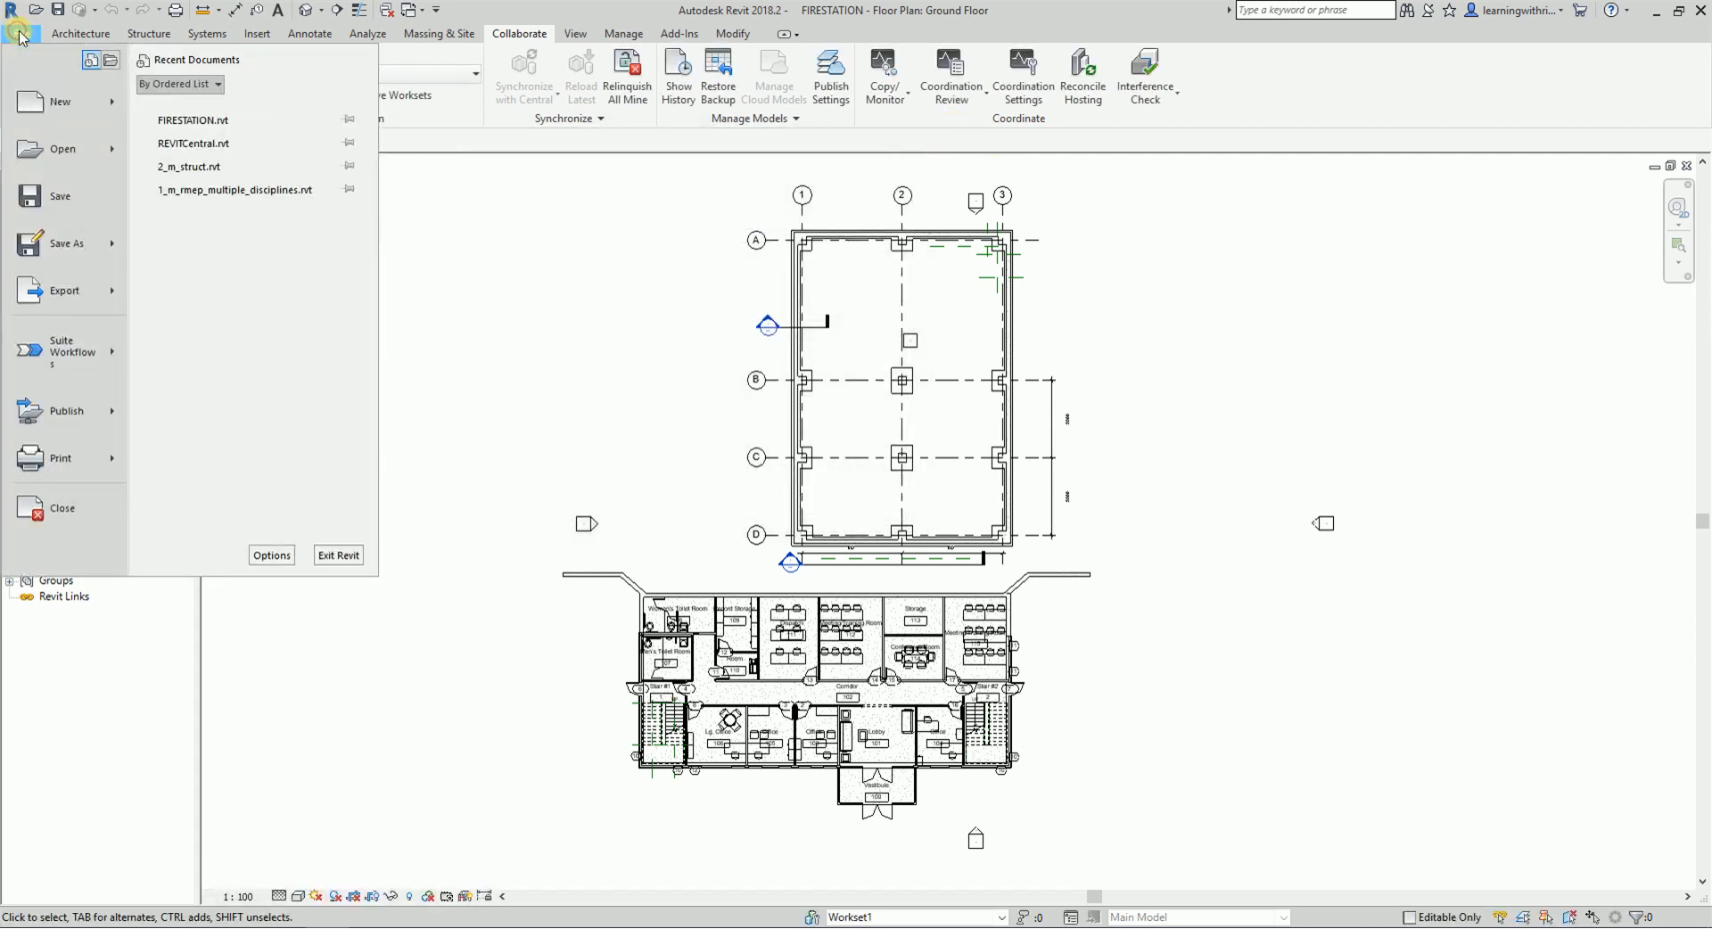
pyautogui.click(273, 564)
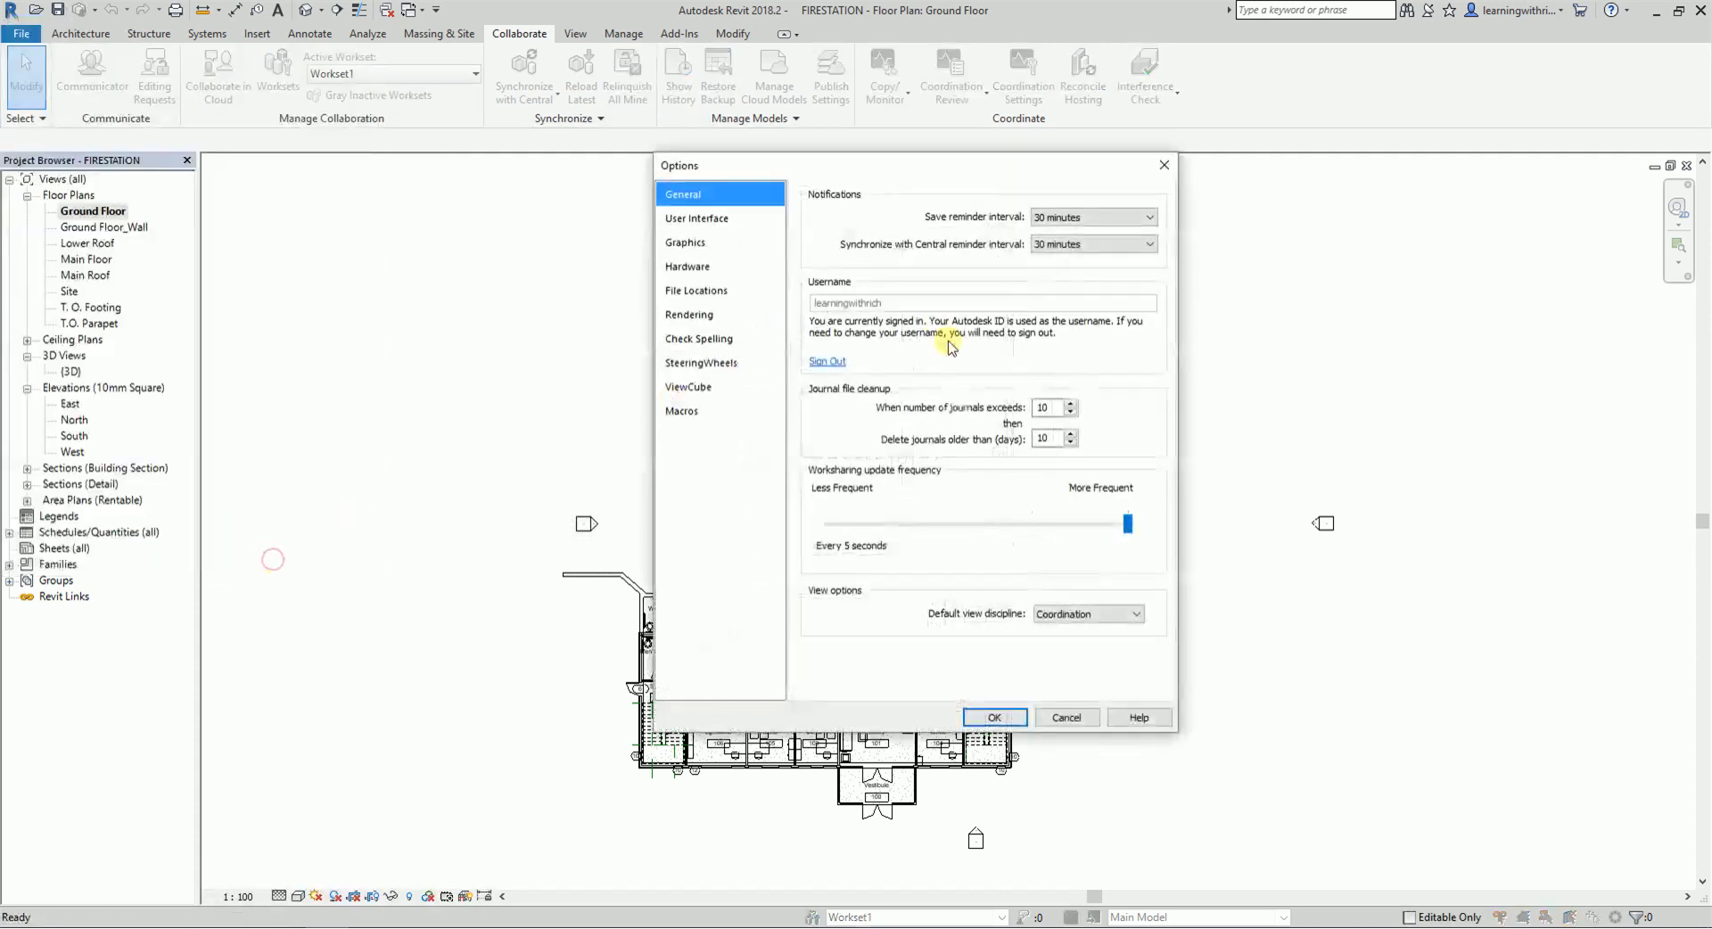
pyautogui.press('ctrl')
pyautogui.press('ctrl')
pyautogui.click(991, 716)
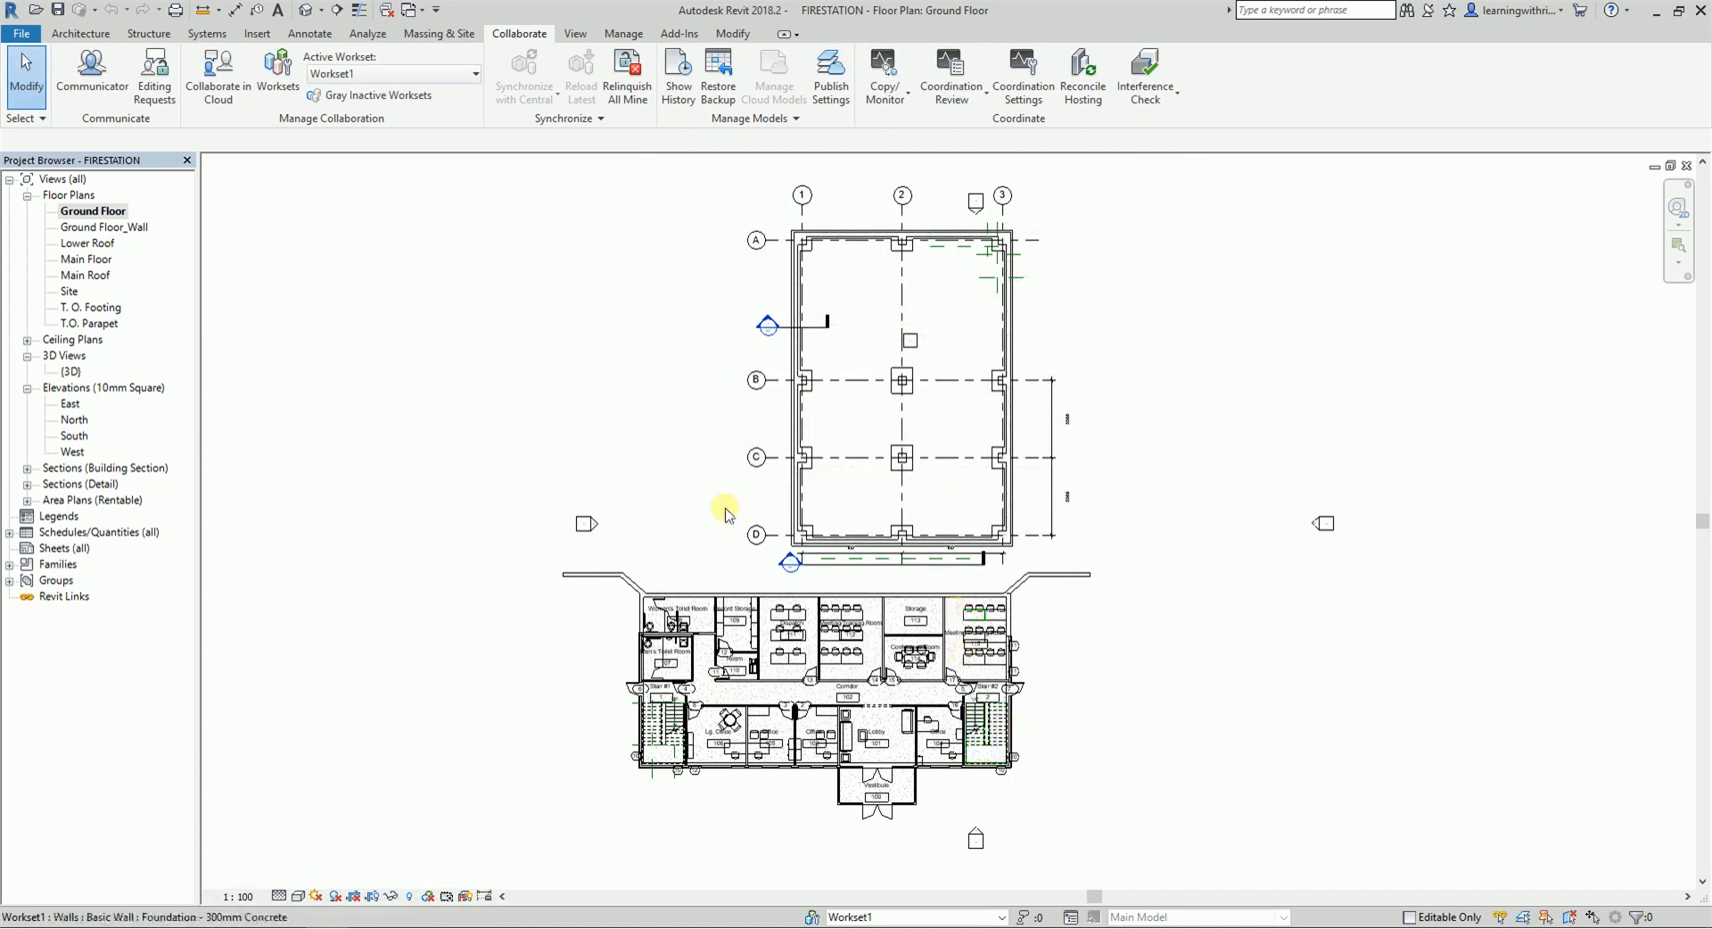
# - Create a new workset named STRUCTURAL that is visible in all views
pyautogui.click(294, 89)
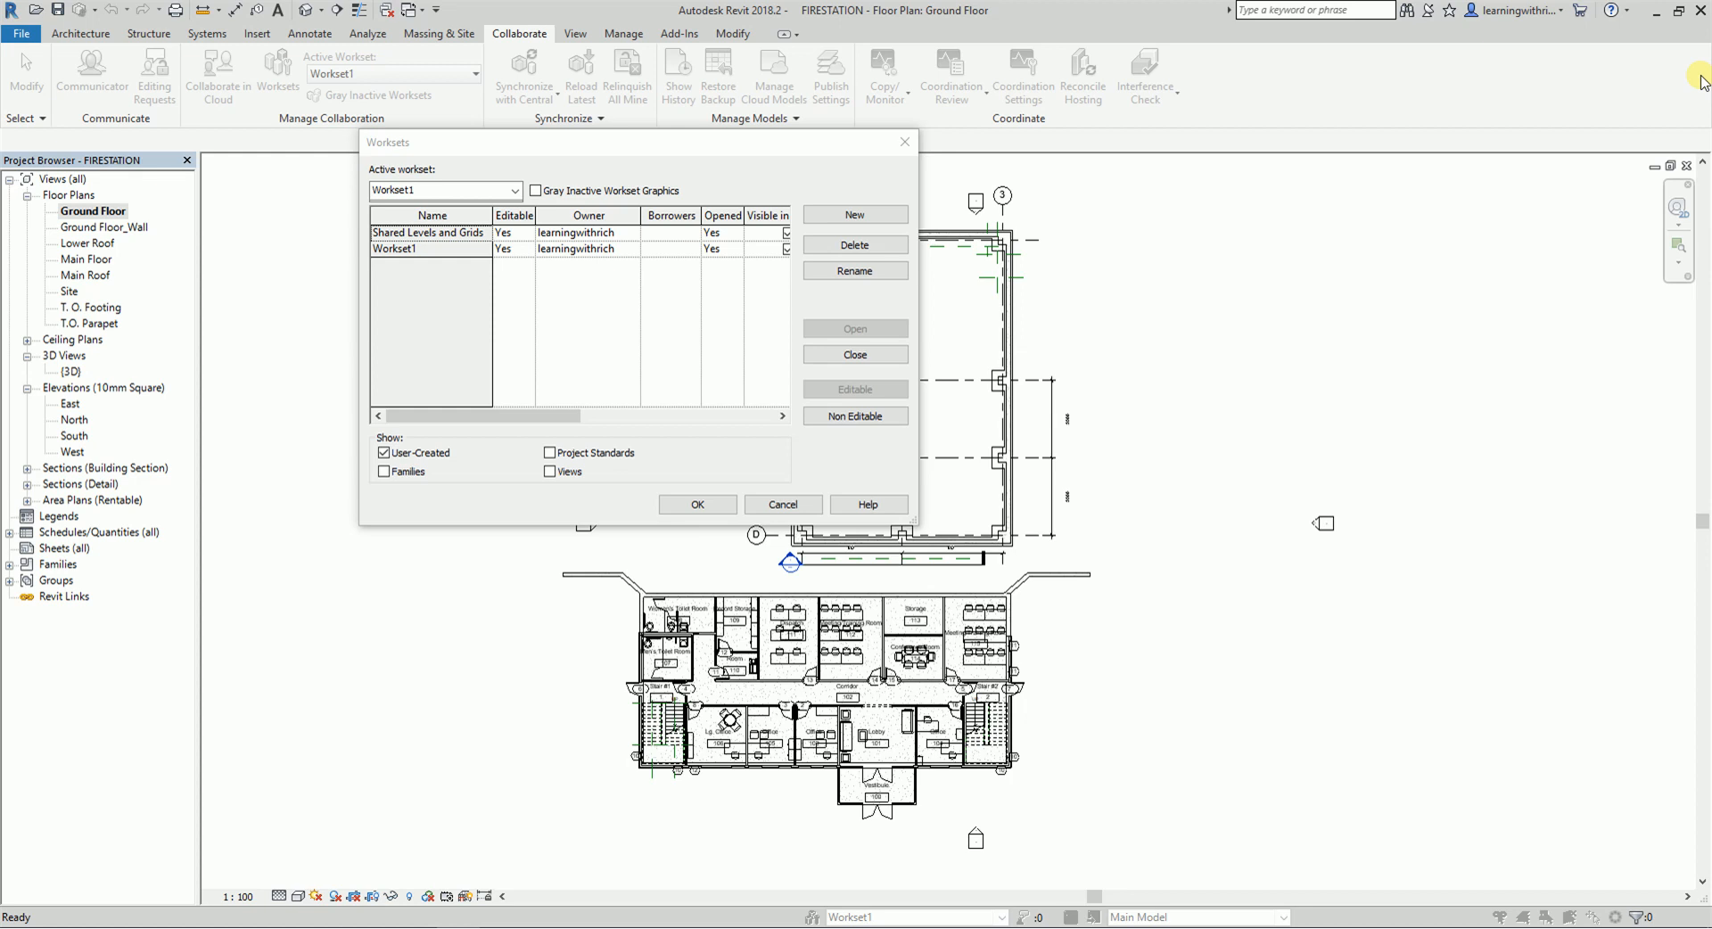
pyautogui.click(854, 215)
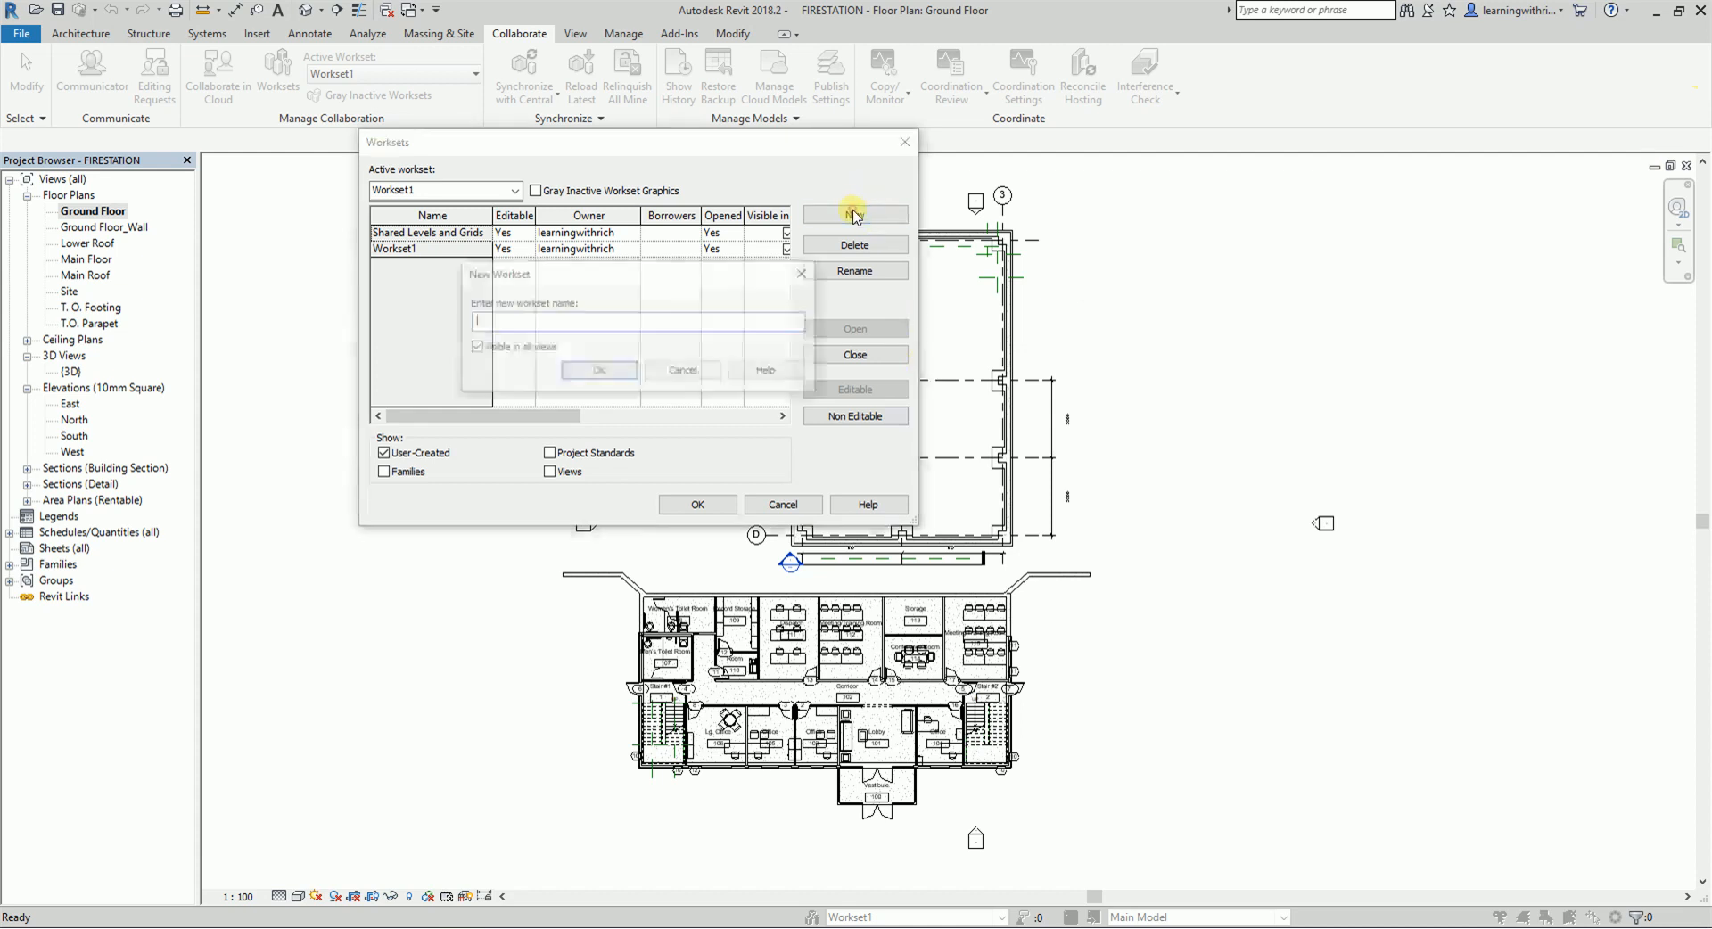
pyautogui.write('STRU')
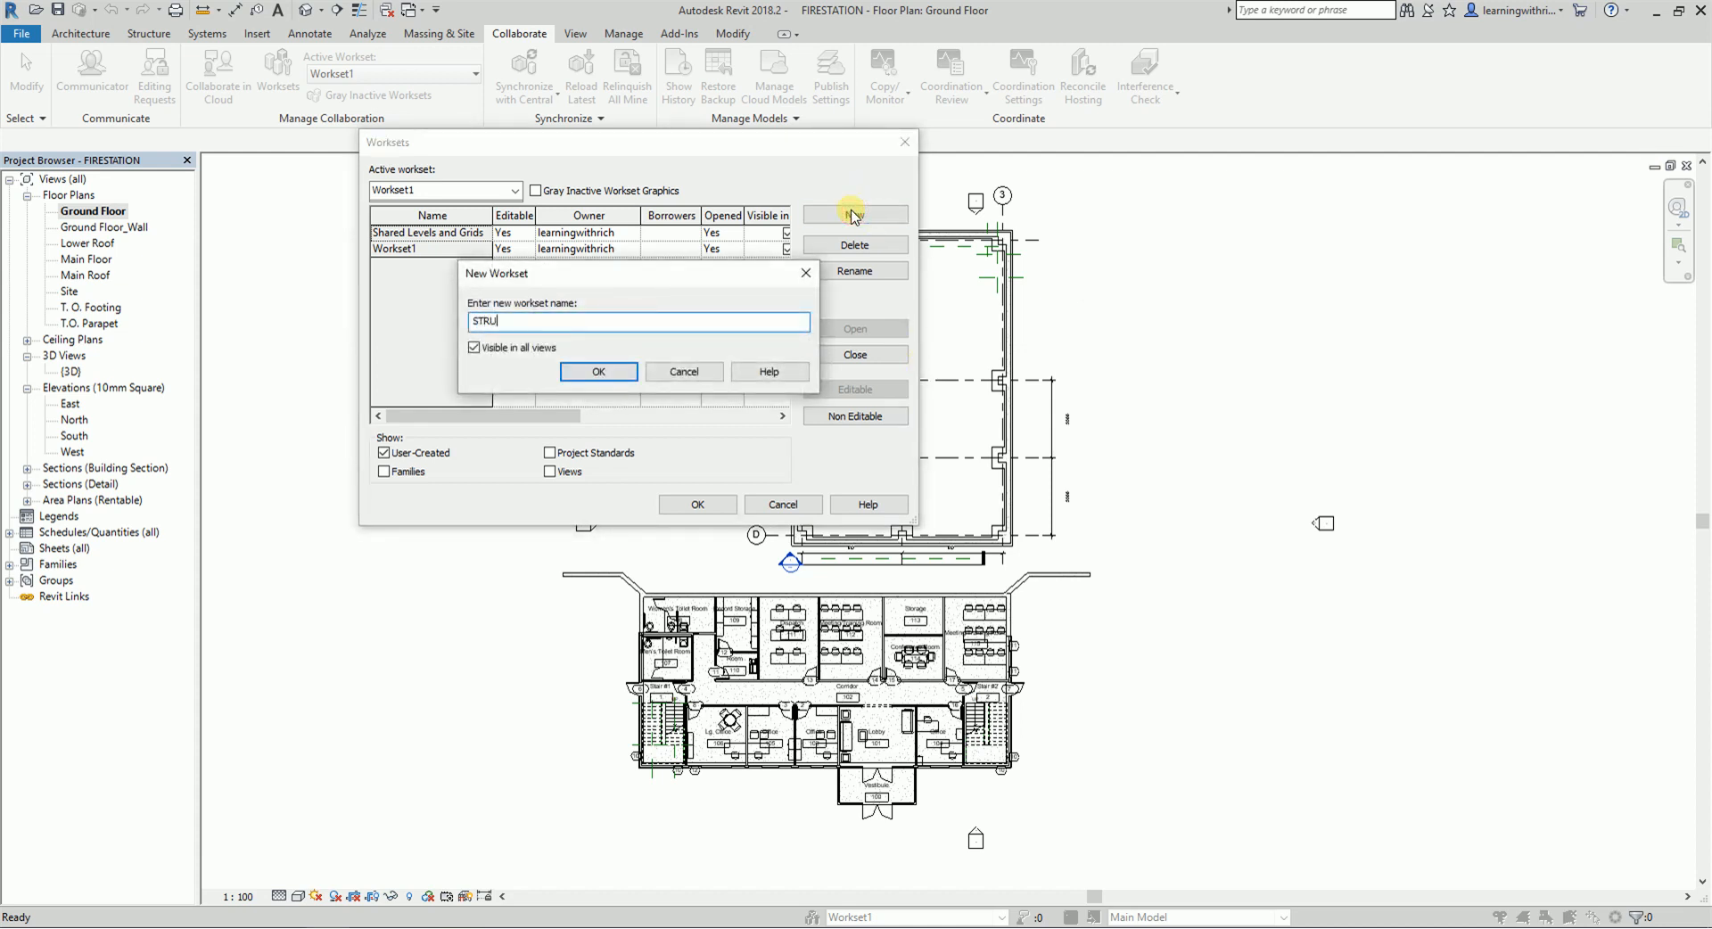
pyautogui.write('CTURA')
pyautogui.click(592, 366)
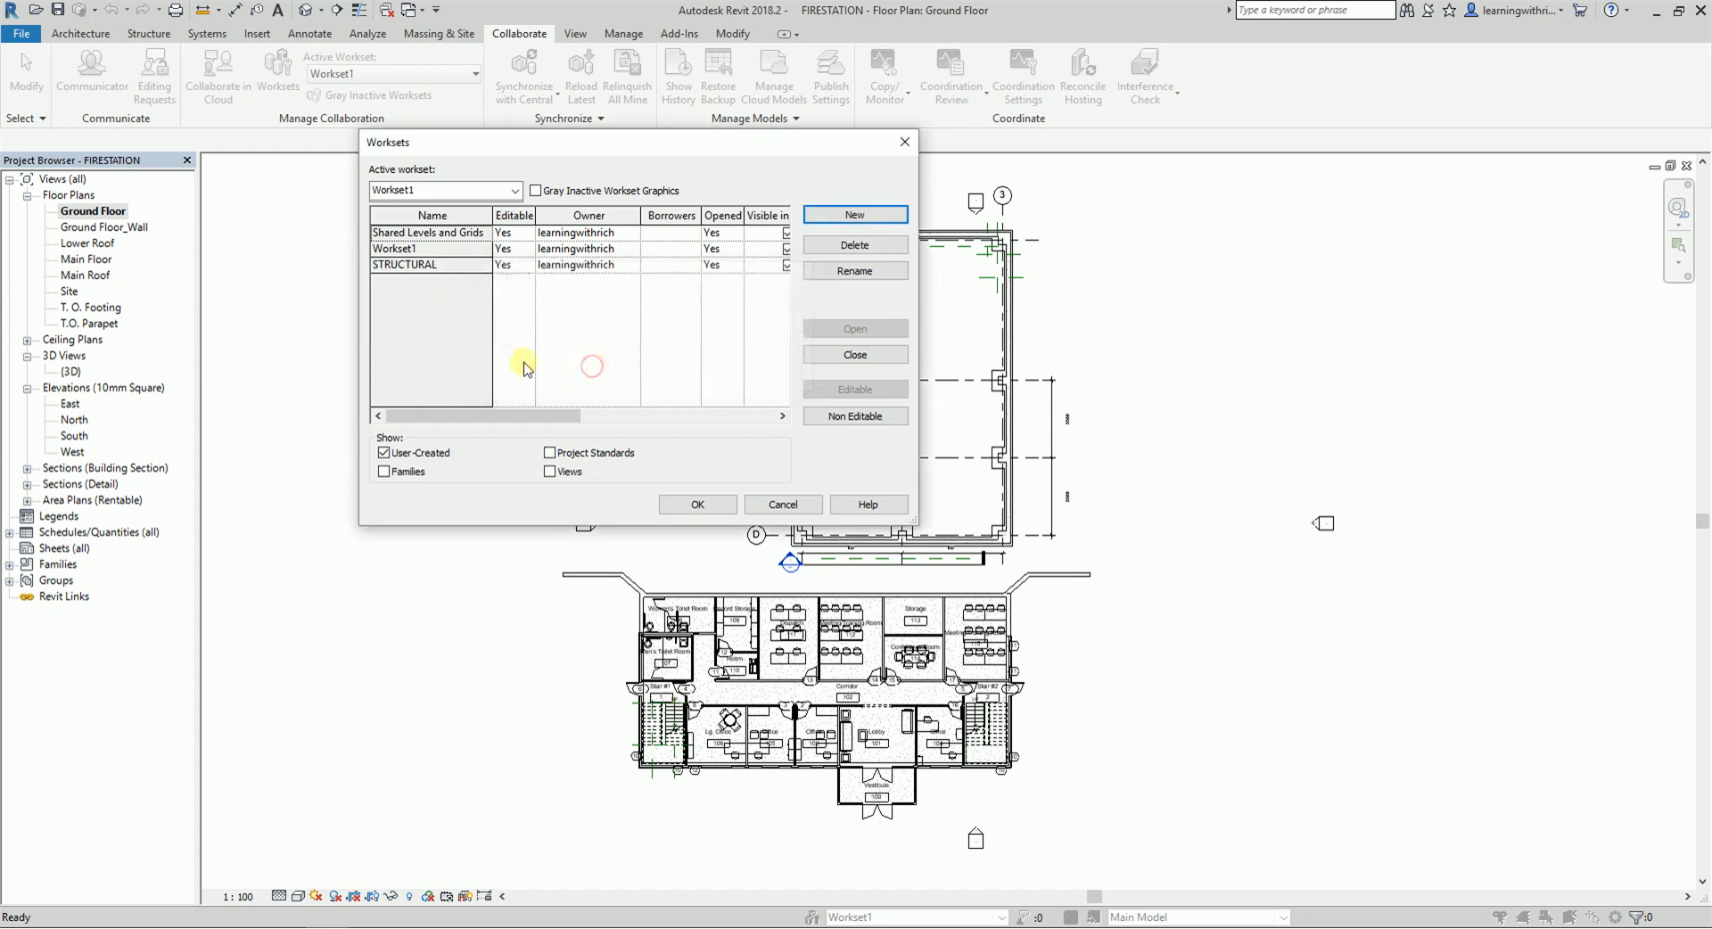
# - Rename Workset1 as ARCHITECTURAL
pyautogui.click(422, 251)
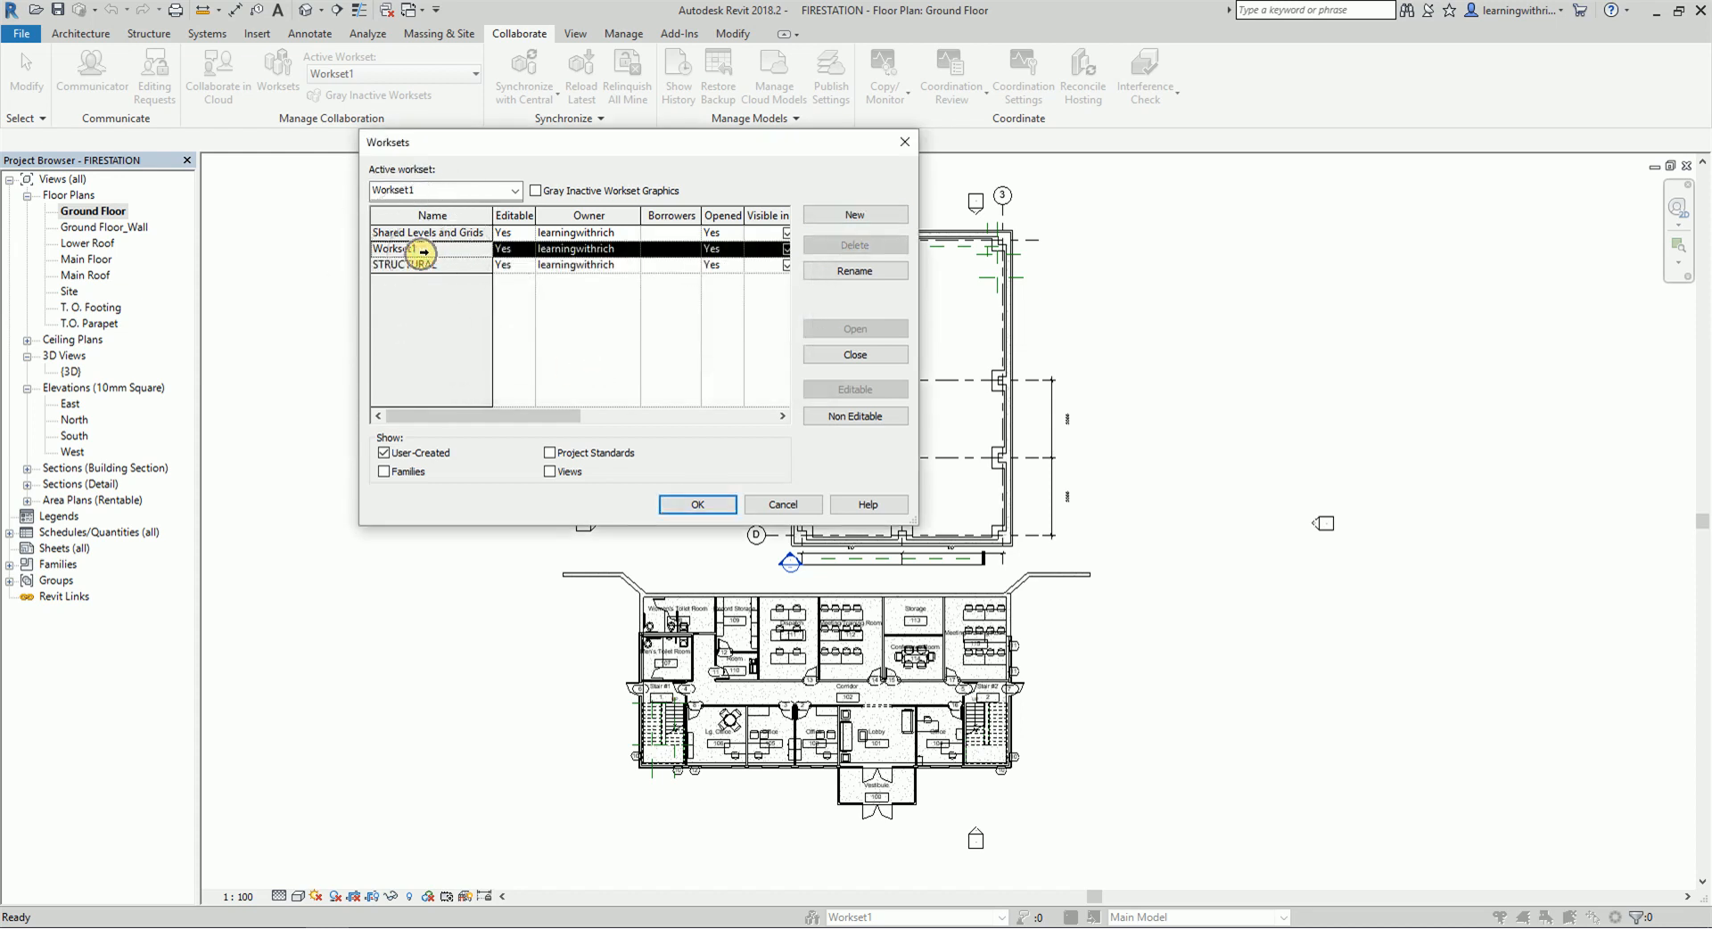
pyautogui.click(854, 271)
pyautogui.write('ARCHITECTURAL')
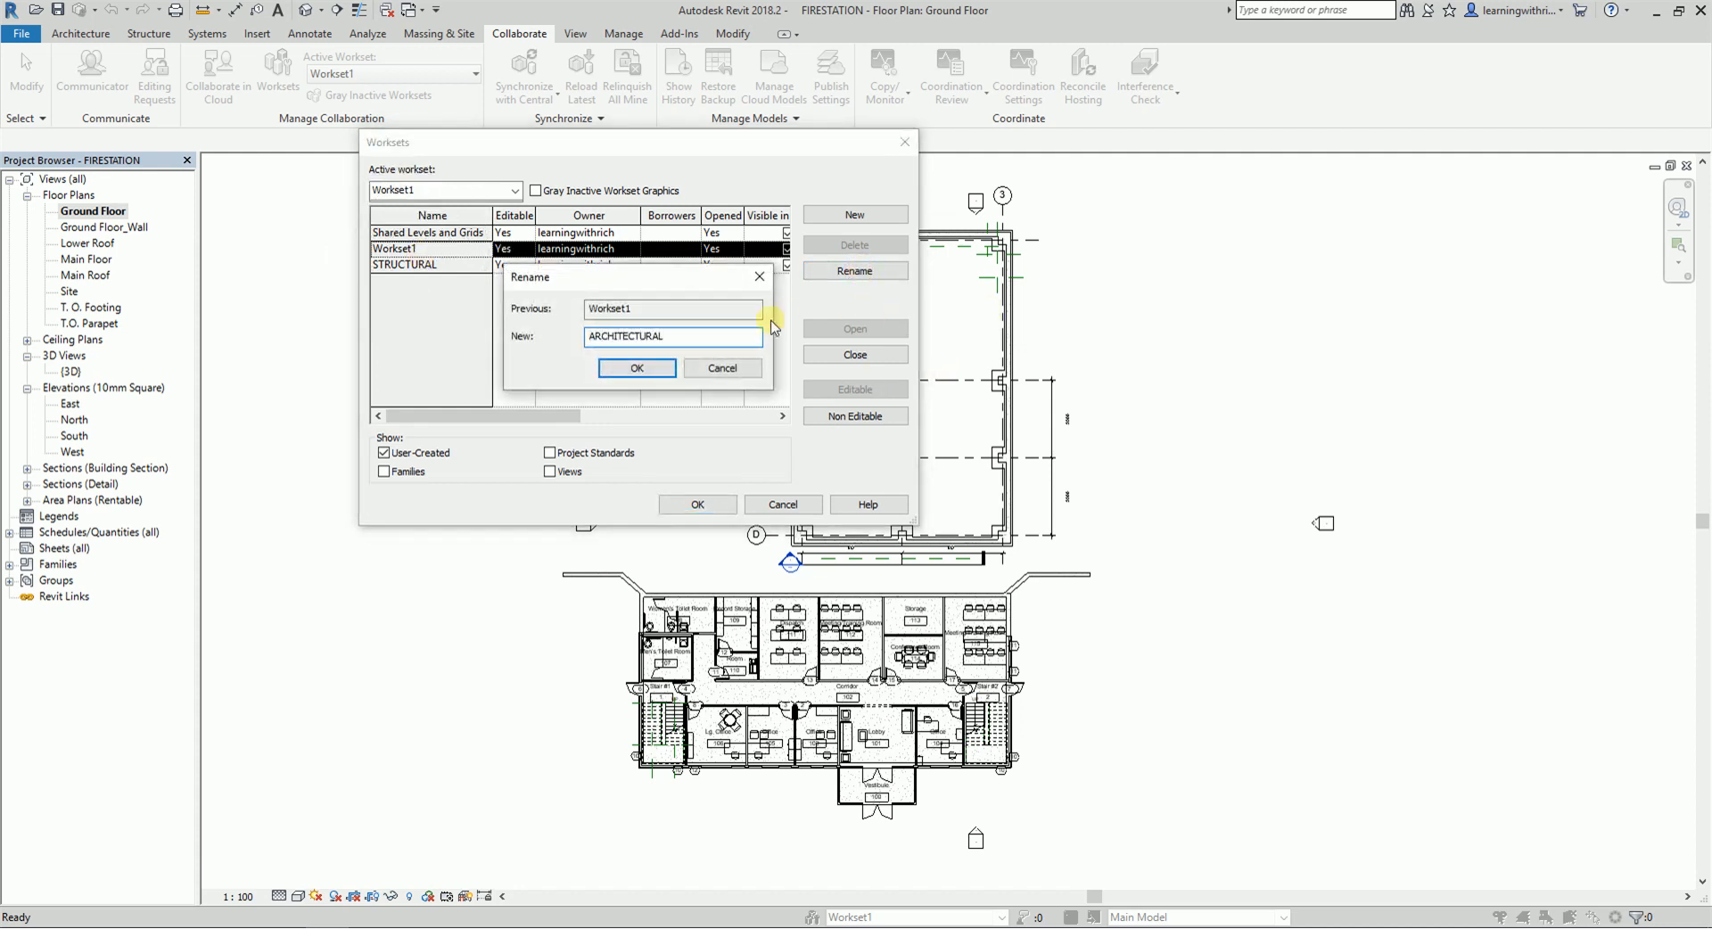
pyautogui.click(639, 367)
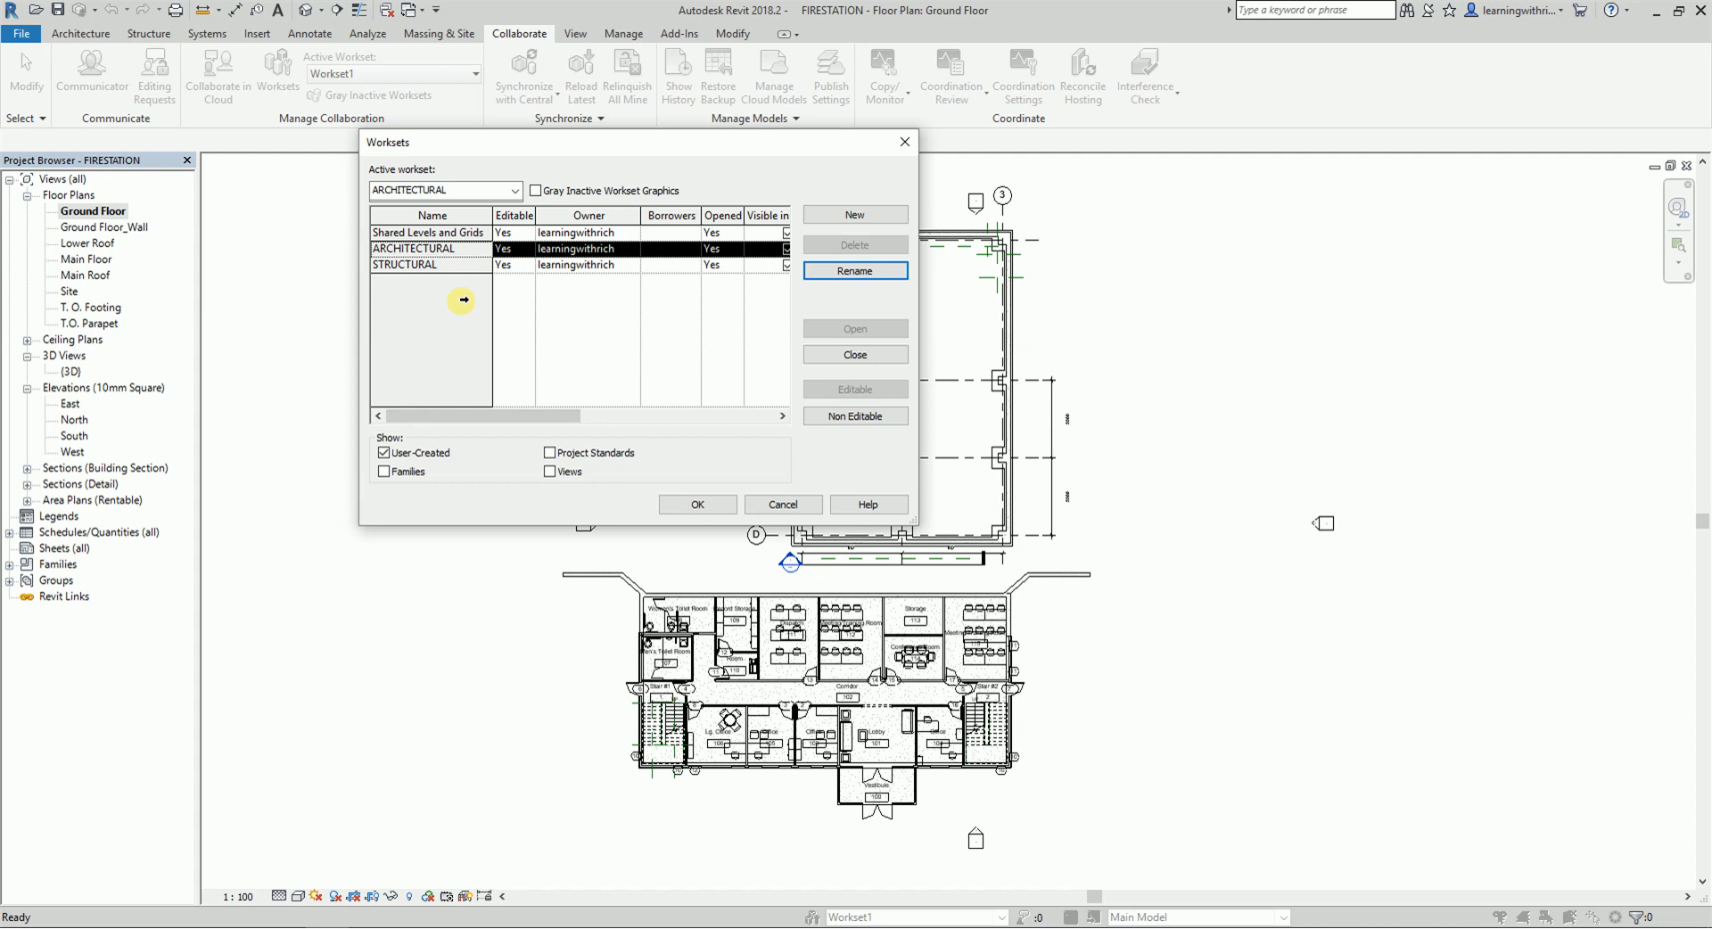
# - Make STRUCTURAL the active workset and accept the workset changes
pyautogui.click(415, 264)
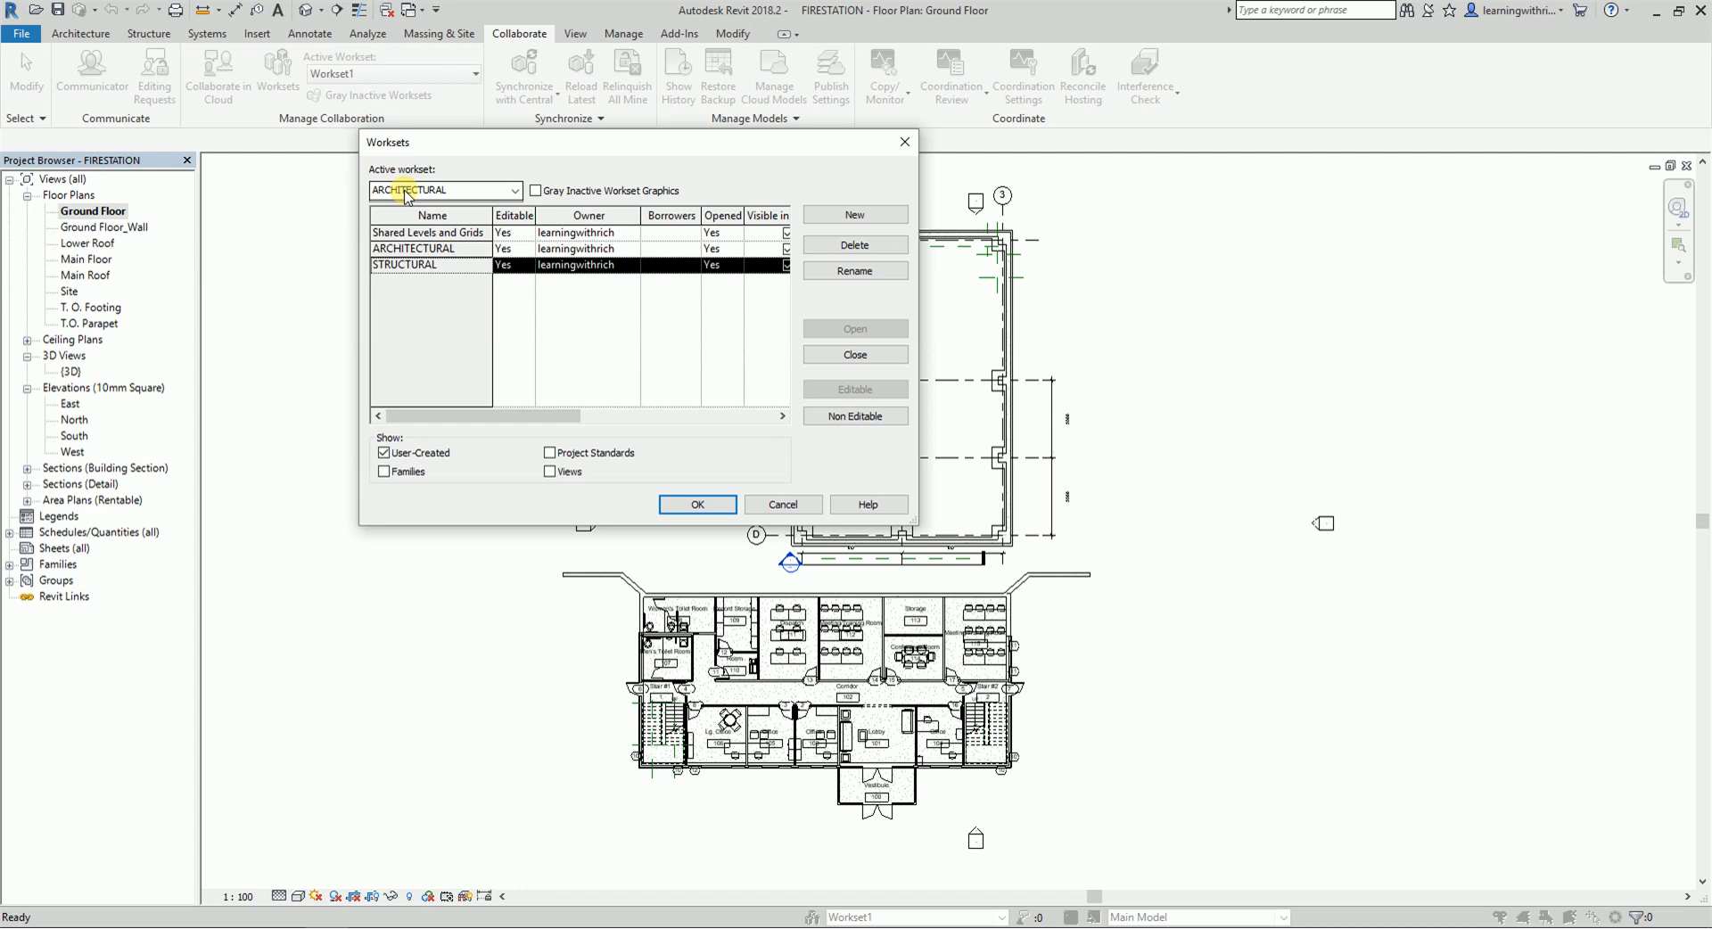
pyautogui.click(705, 506)
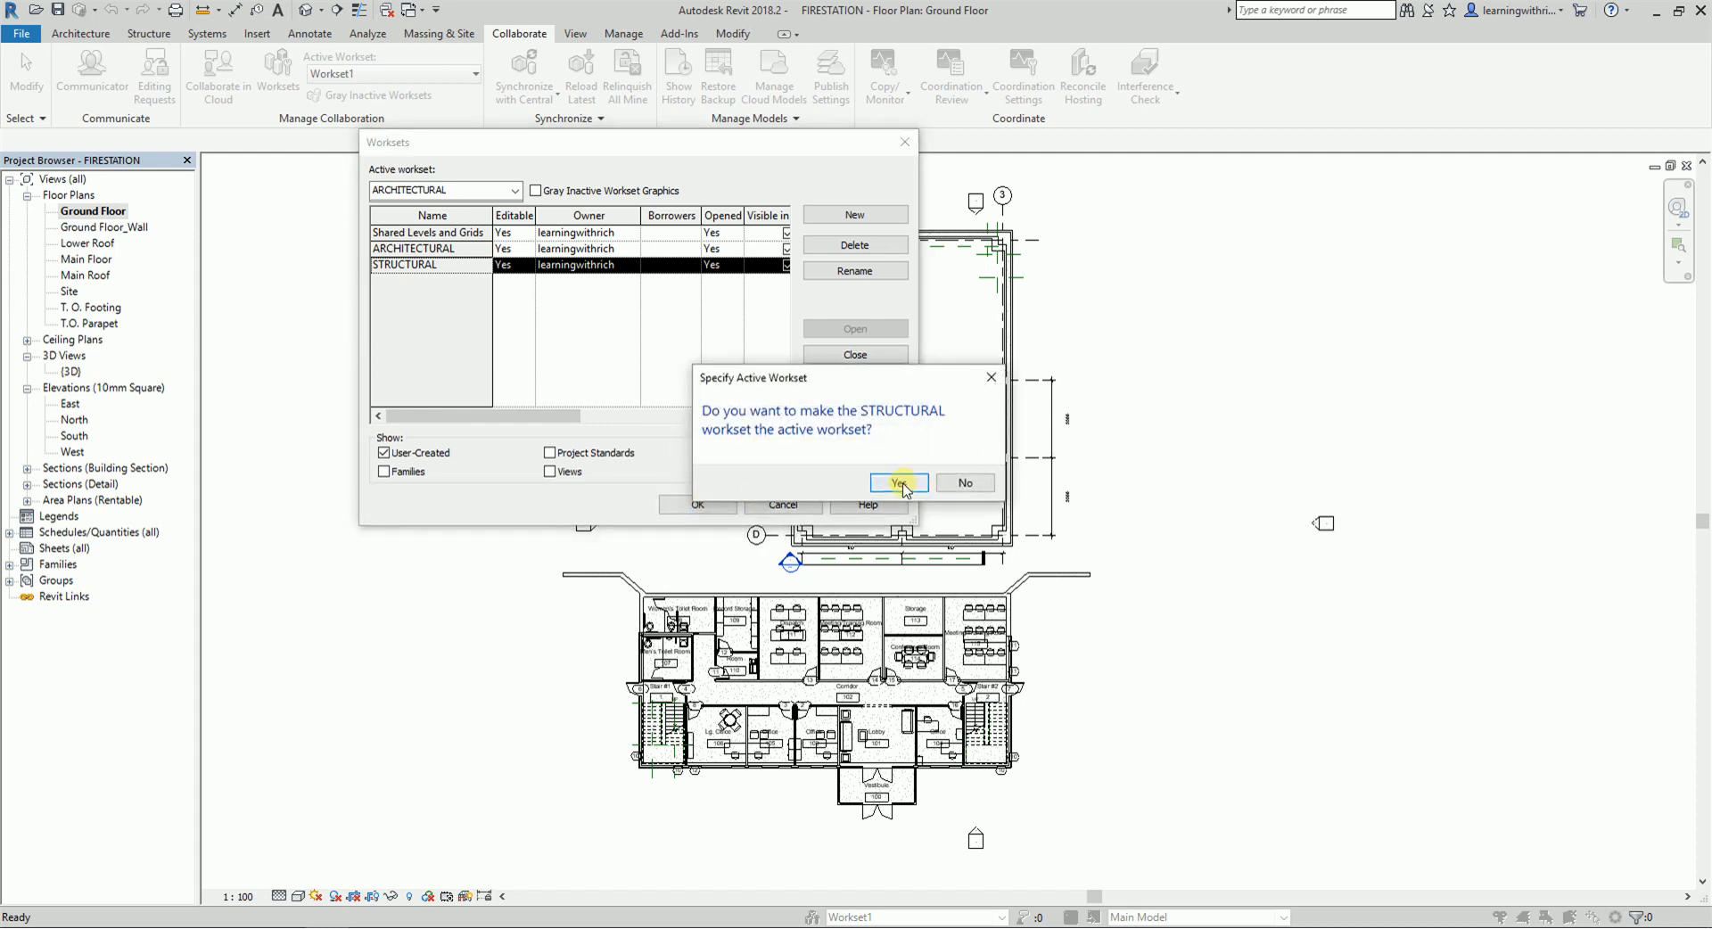
pyautogui.click(899, 483)
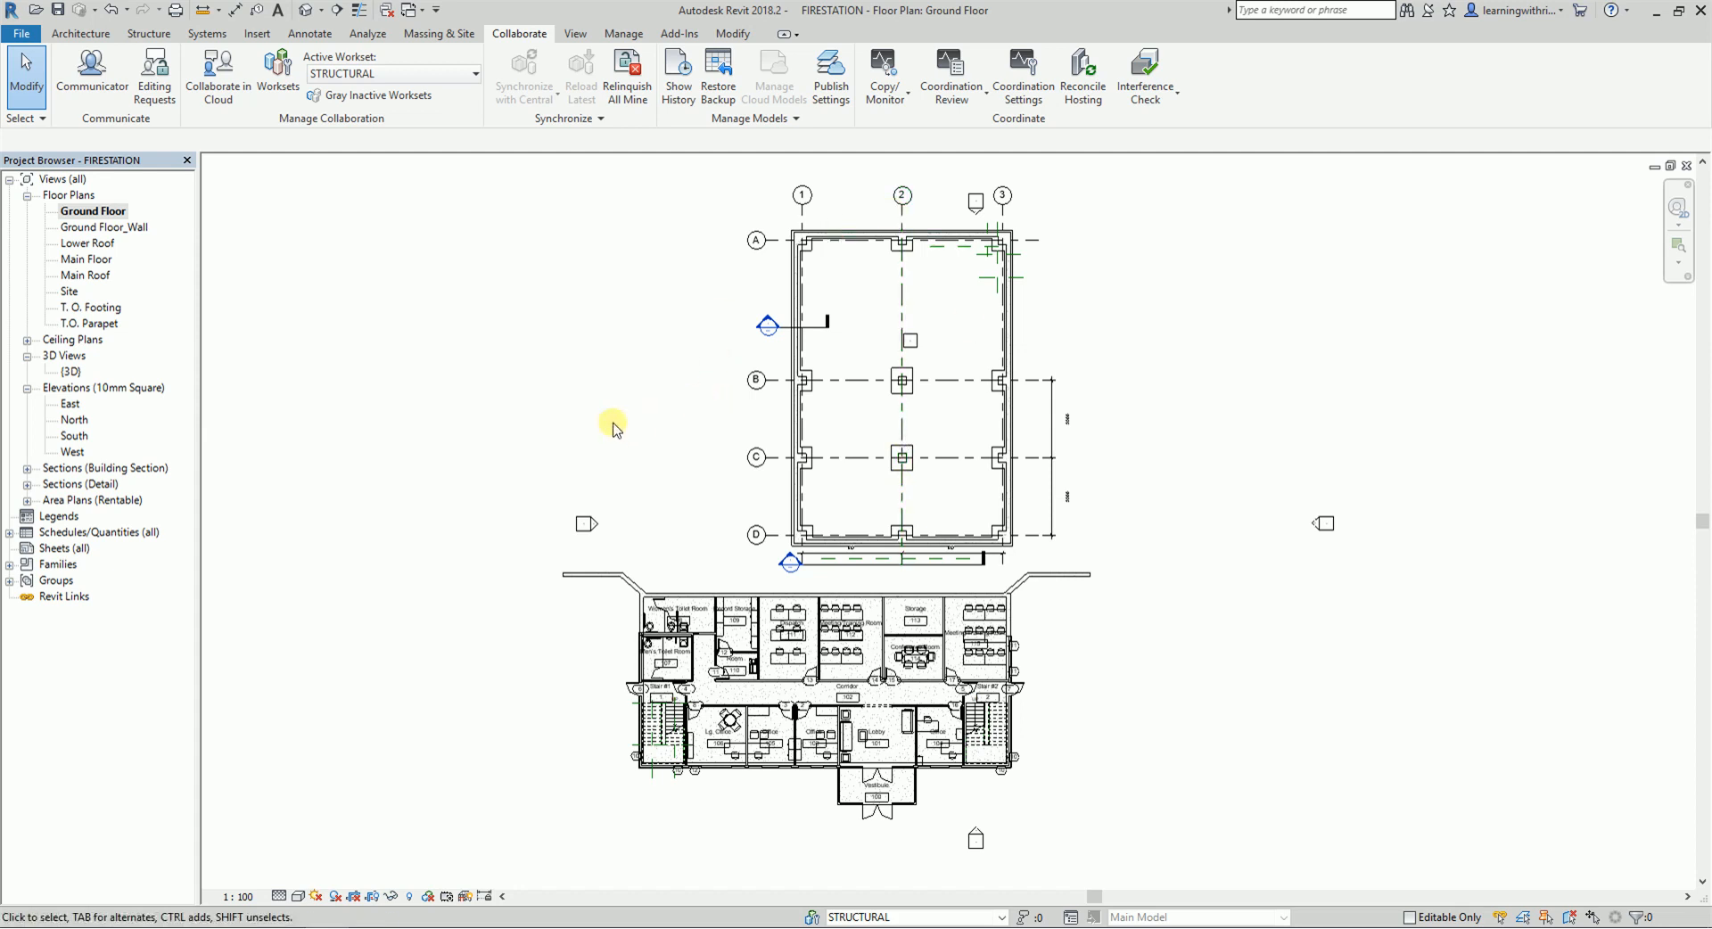
# - Open the default 3D view and select the entire model, including the topography
pyautogui.scroll(-1, 612, 428)
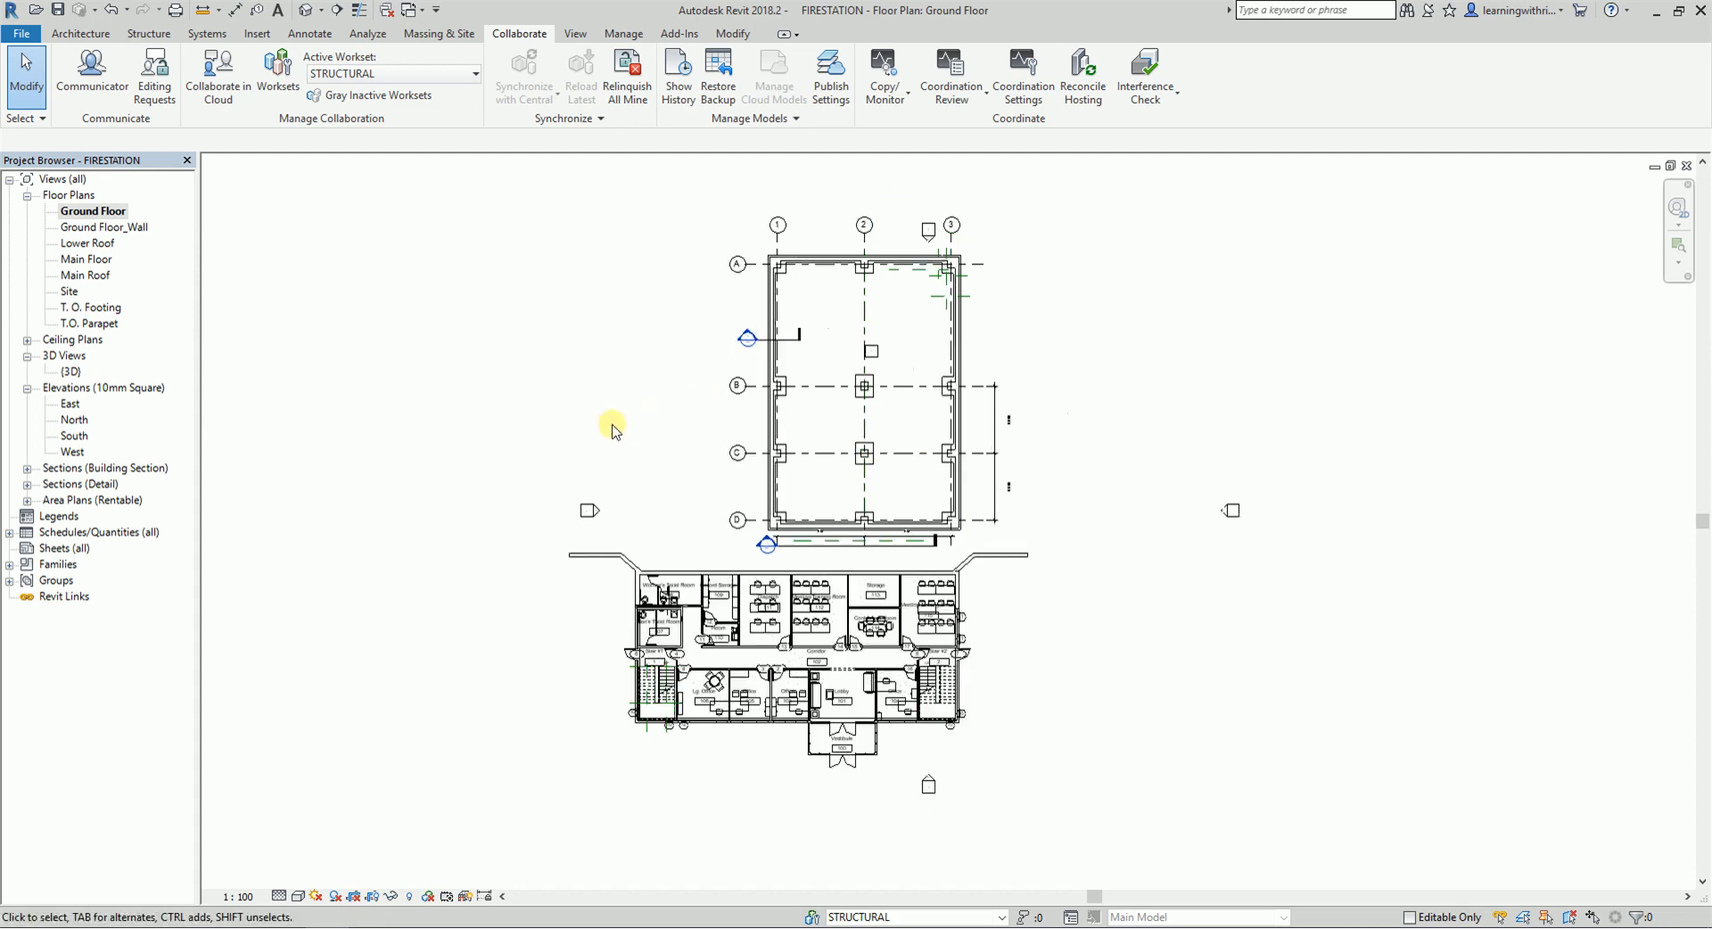
pyautogui.click(304, 16)
pyautogui.scroll(-2, 883, 522)
pyautogui.moveTo(1306, 286); pyautogui.dragTo(550, 748)
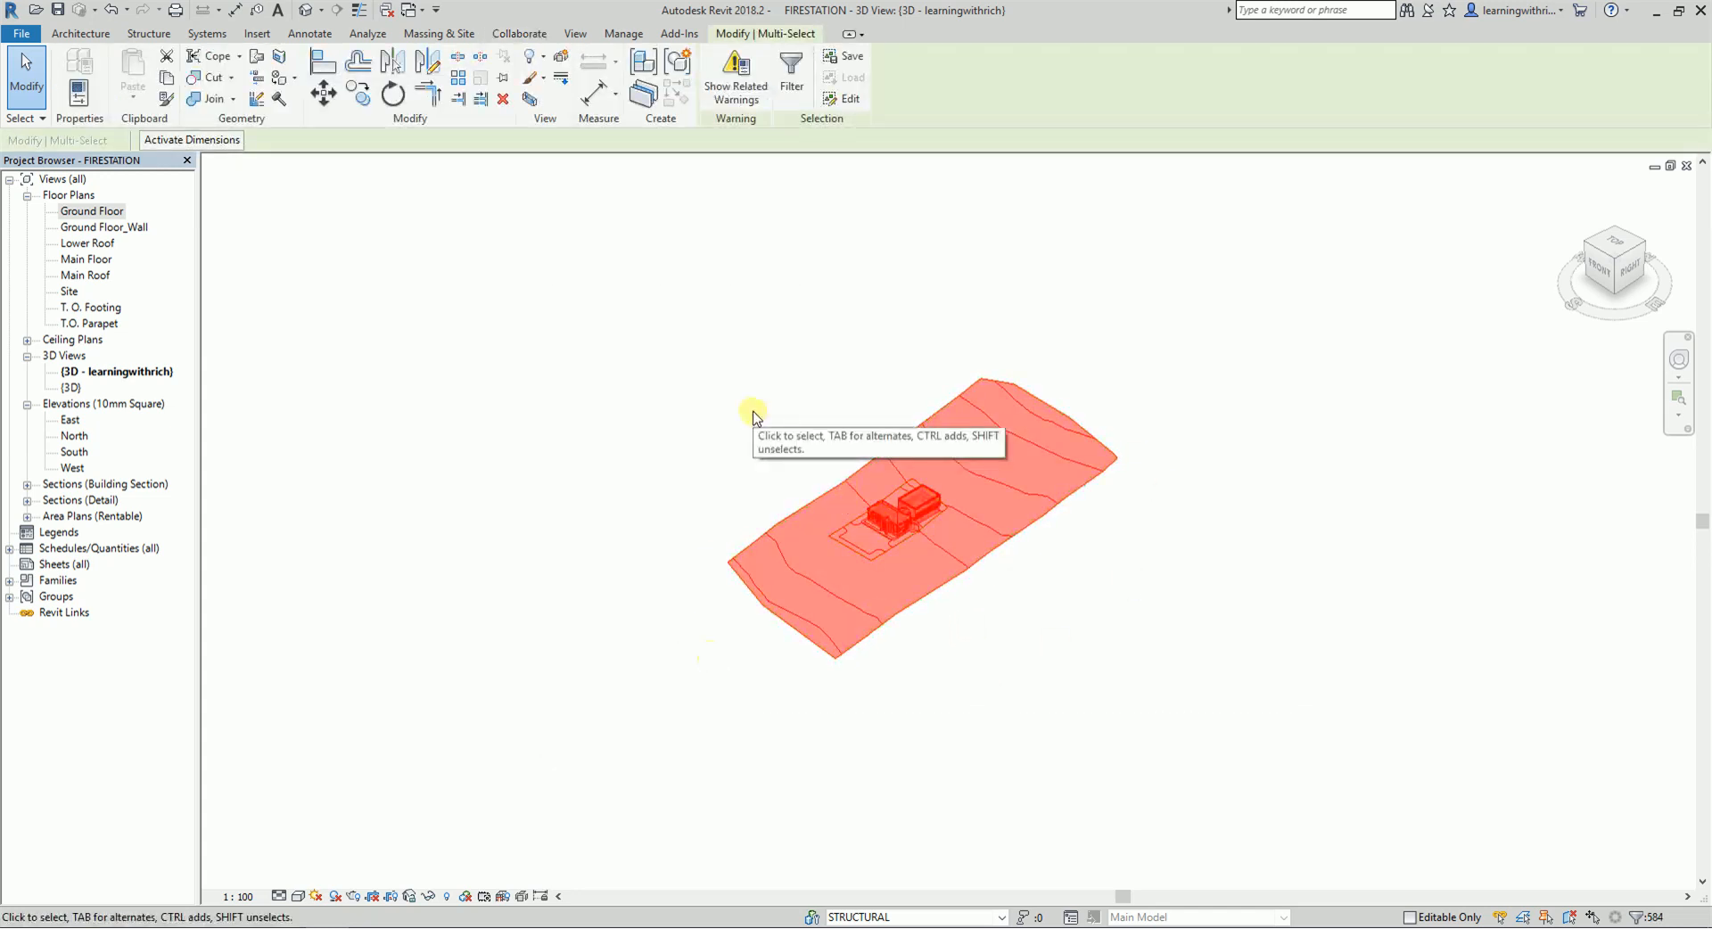
# - Display the properties of the selected elements, docking the Properties palette together with the Project Browser and widening it
pyautogui.rightClick(334, 411)
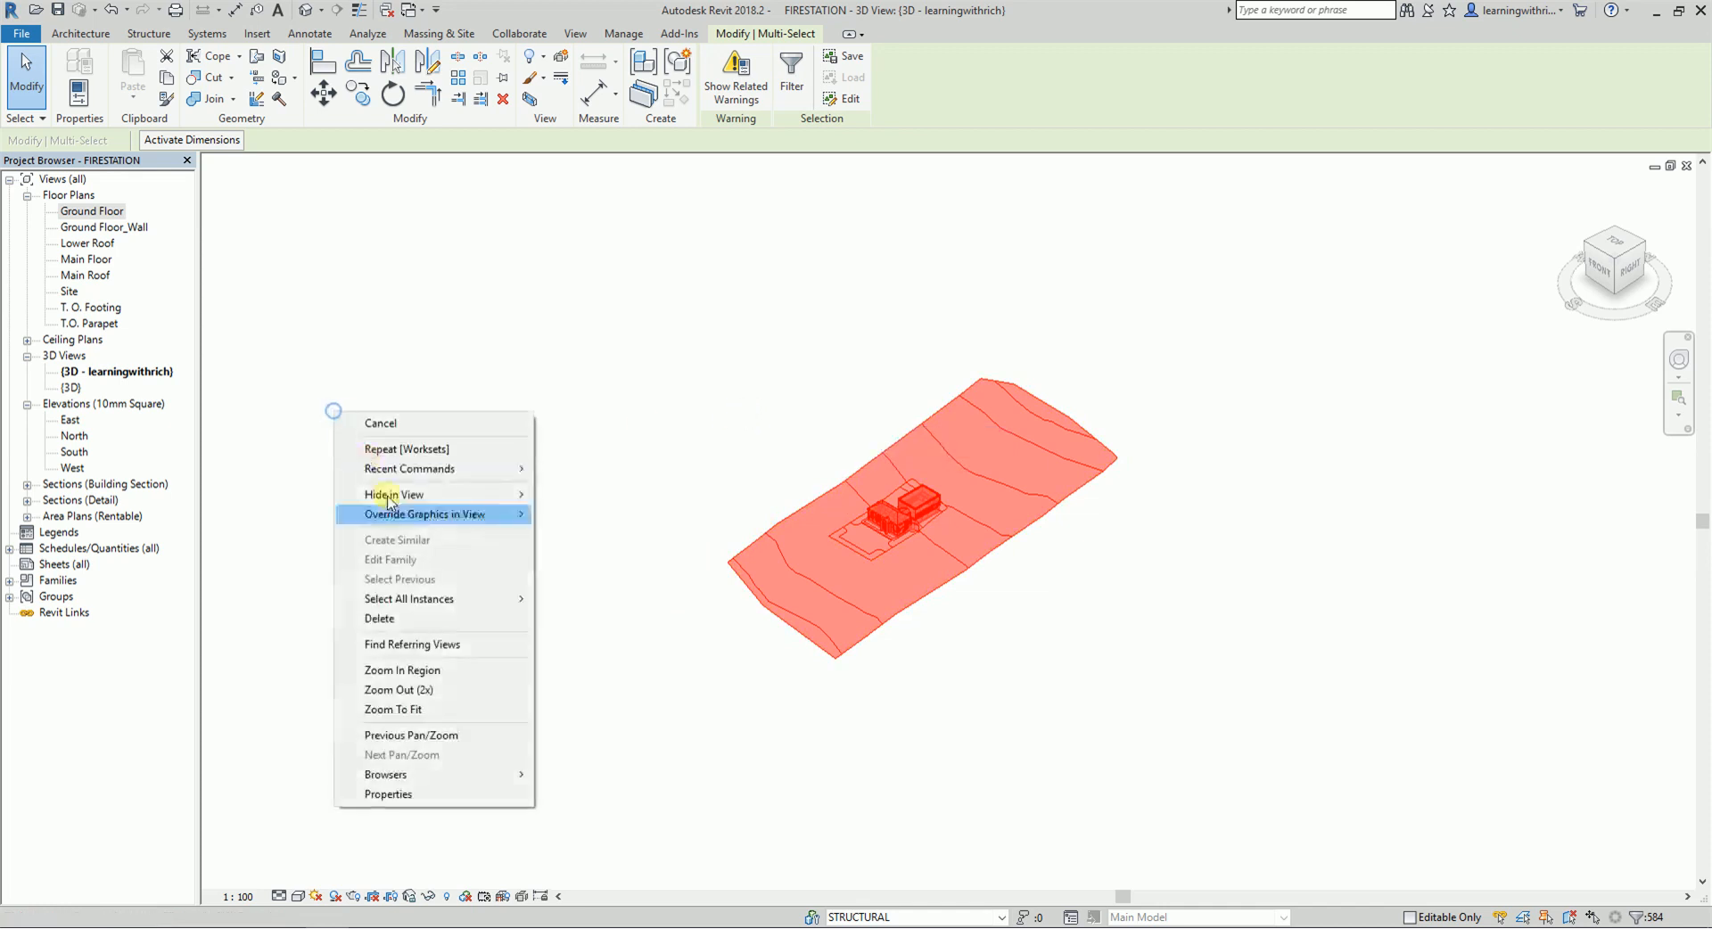
pyautogui.click(409, 793)
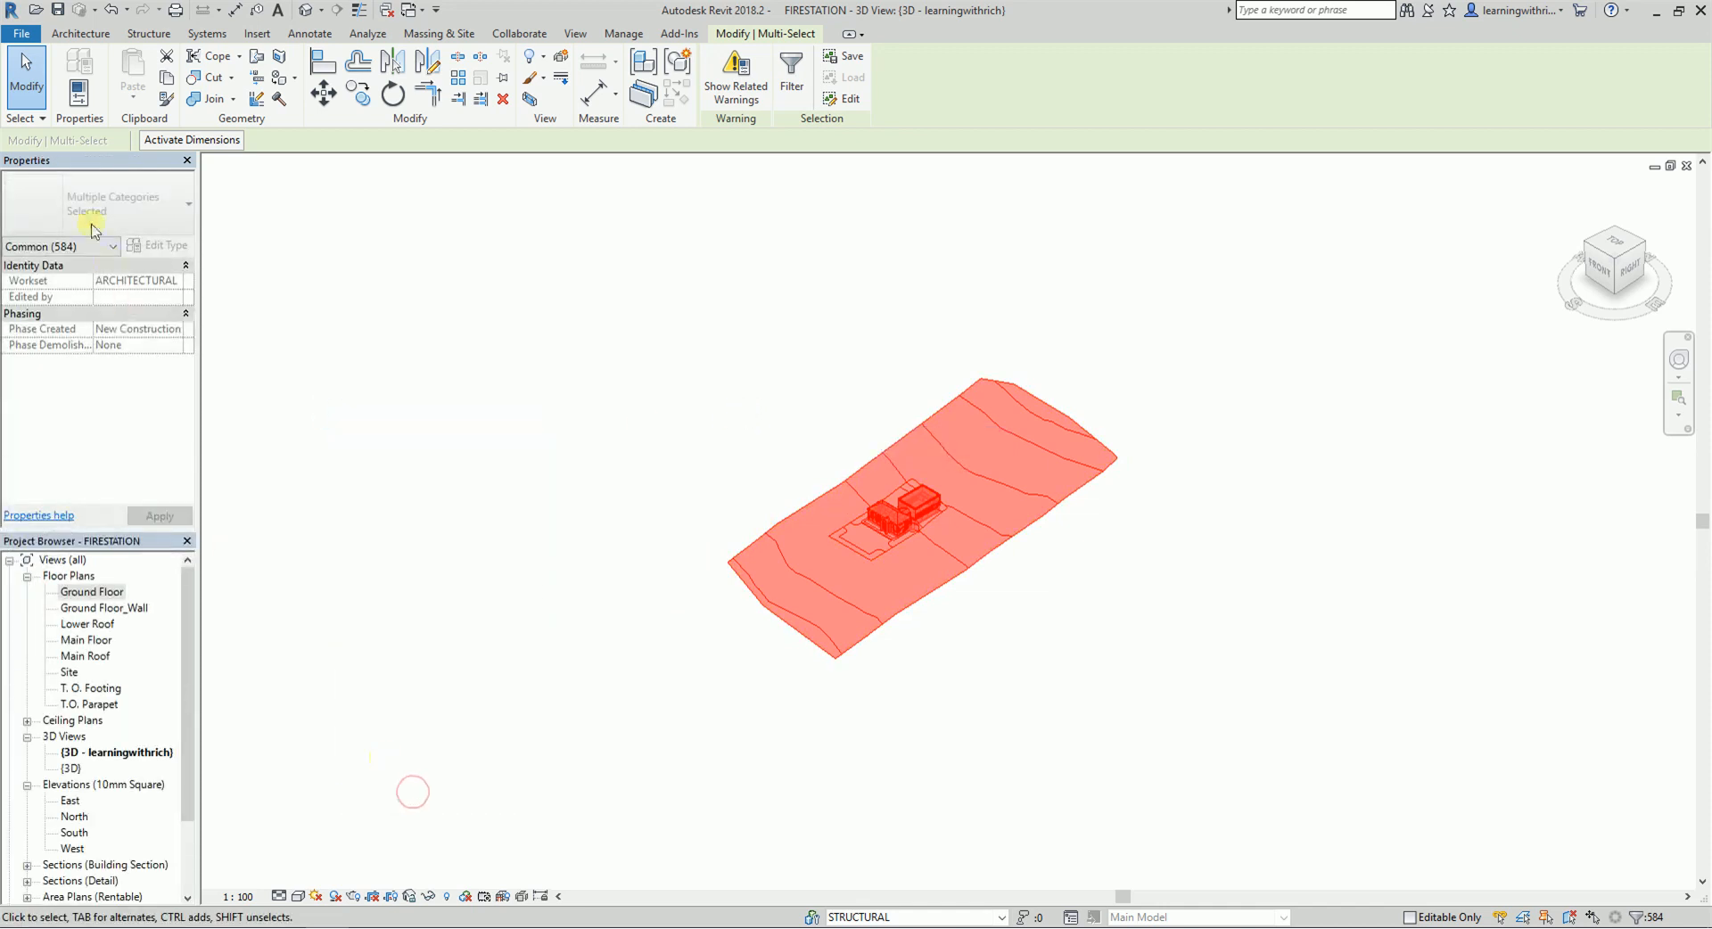
pyautogui.moveTo(101, 157); pyautogui.dragTo(108, 546)
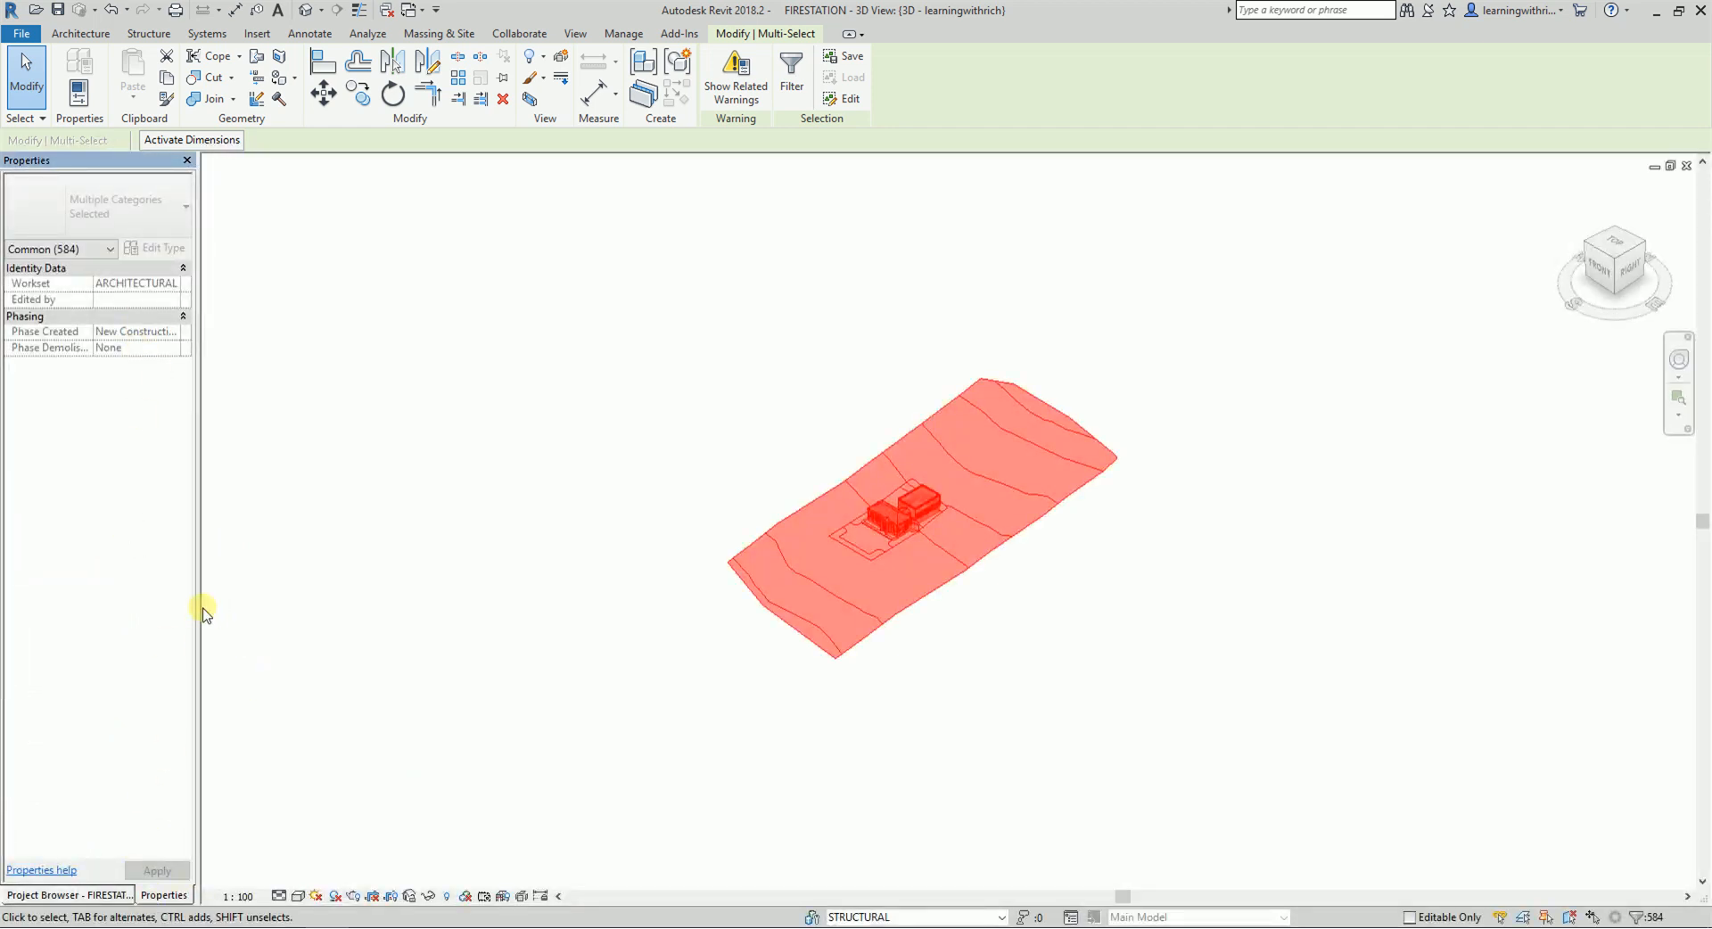
pyautogui.moveTo(201, 613); pyautogui.dragTo(319, 605)
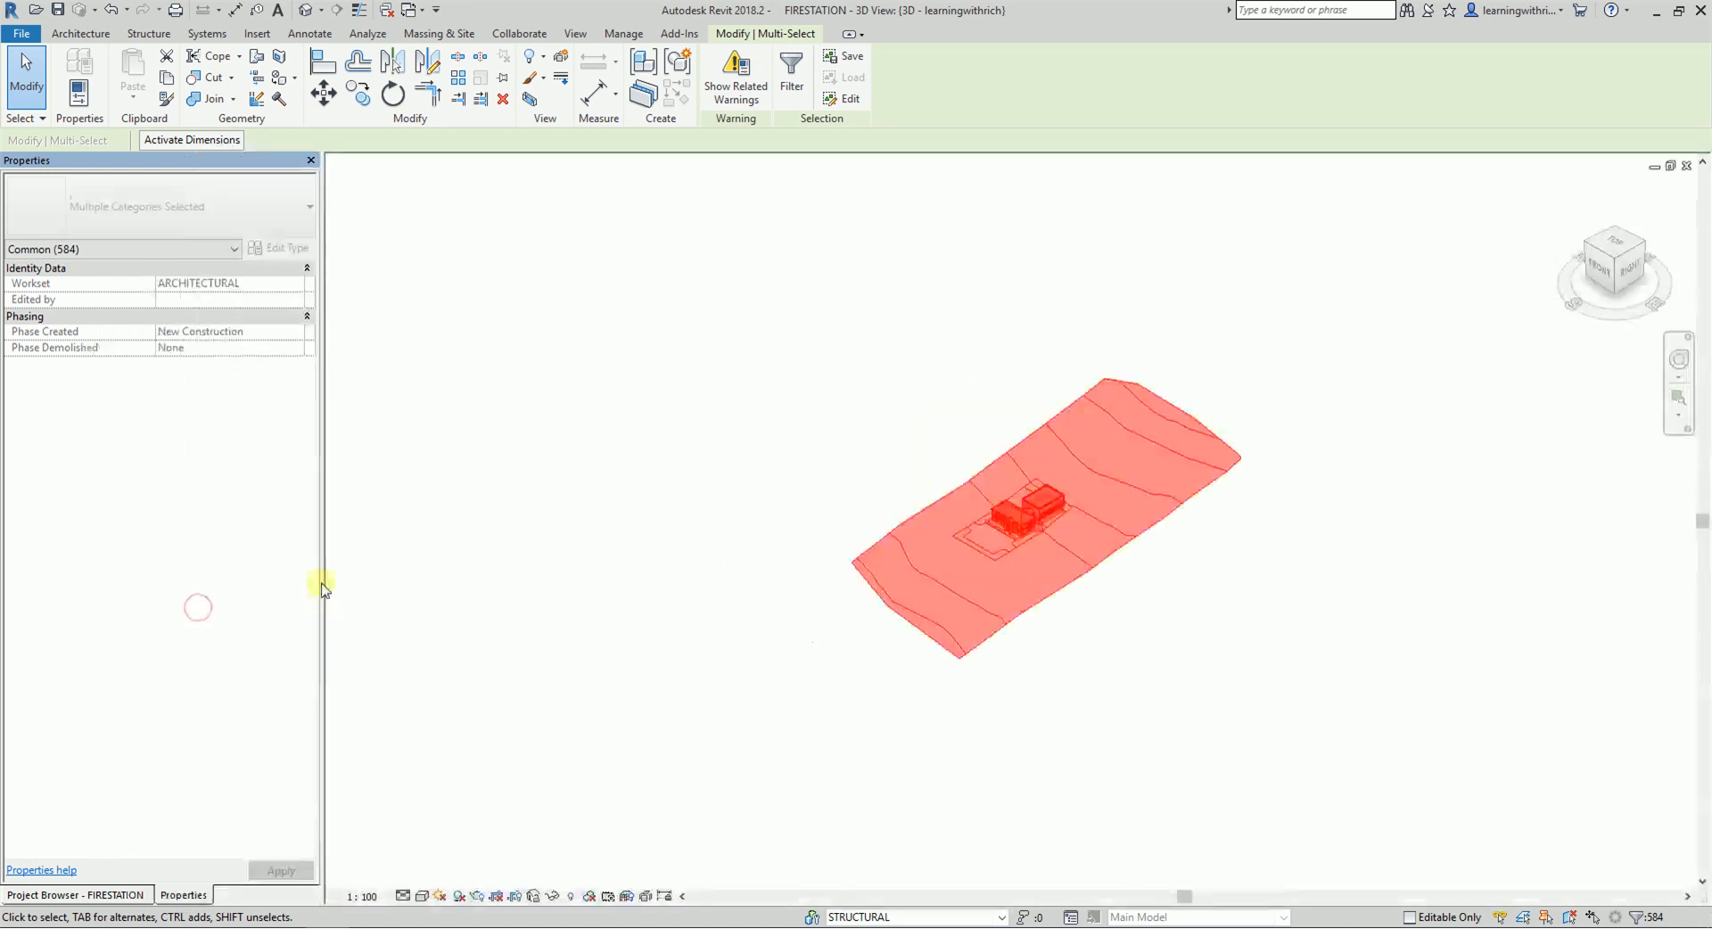
# - Check which workset the topography surface and one of the building's windows are assigned to
pyautogui.click(475, 497)
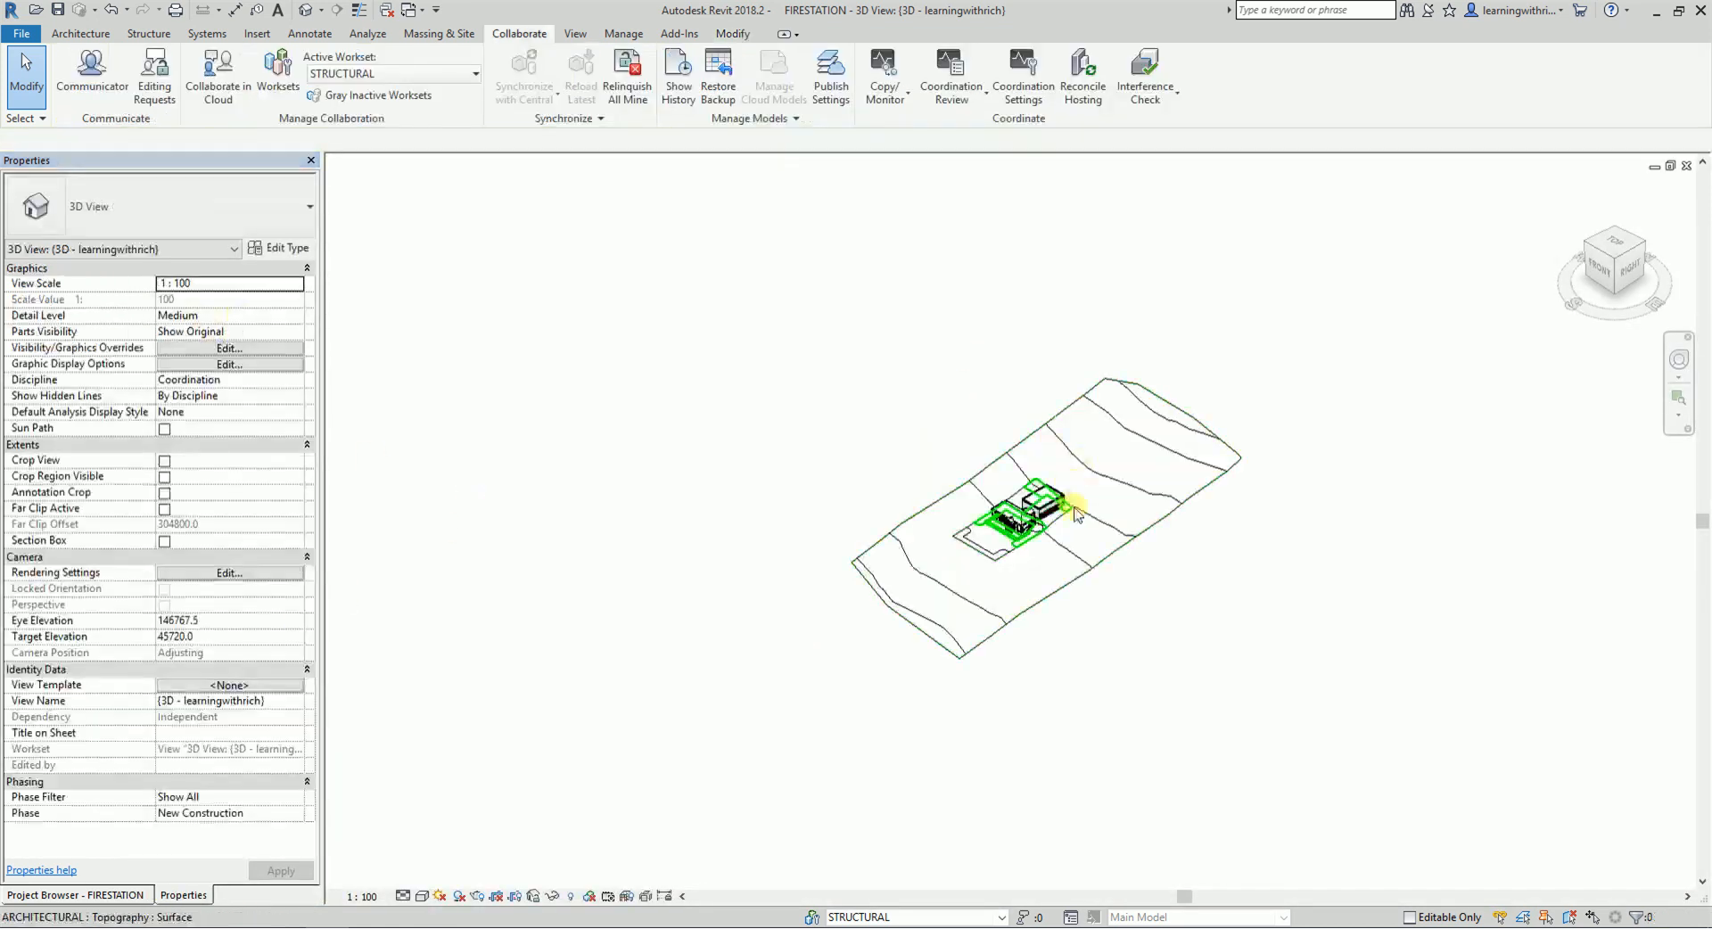
pyautogui.click(1061, 428)
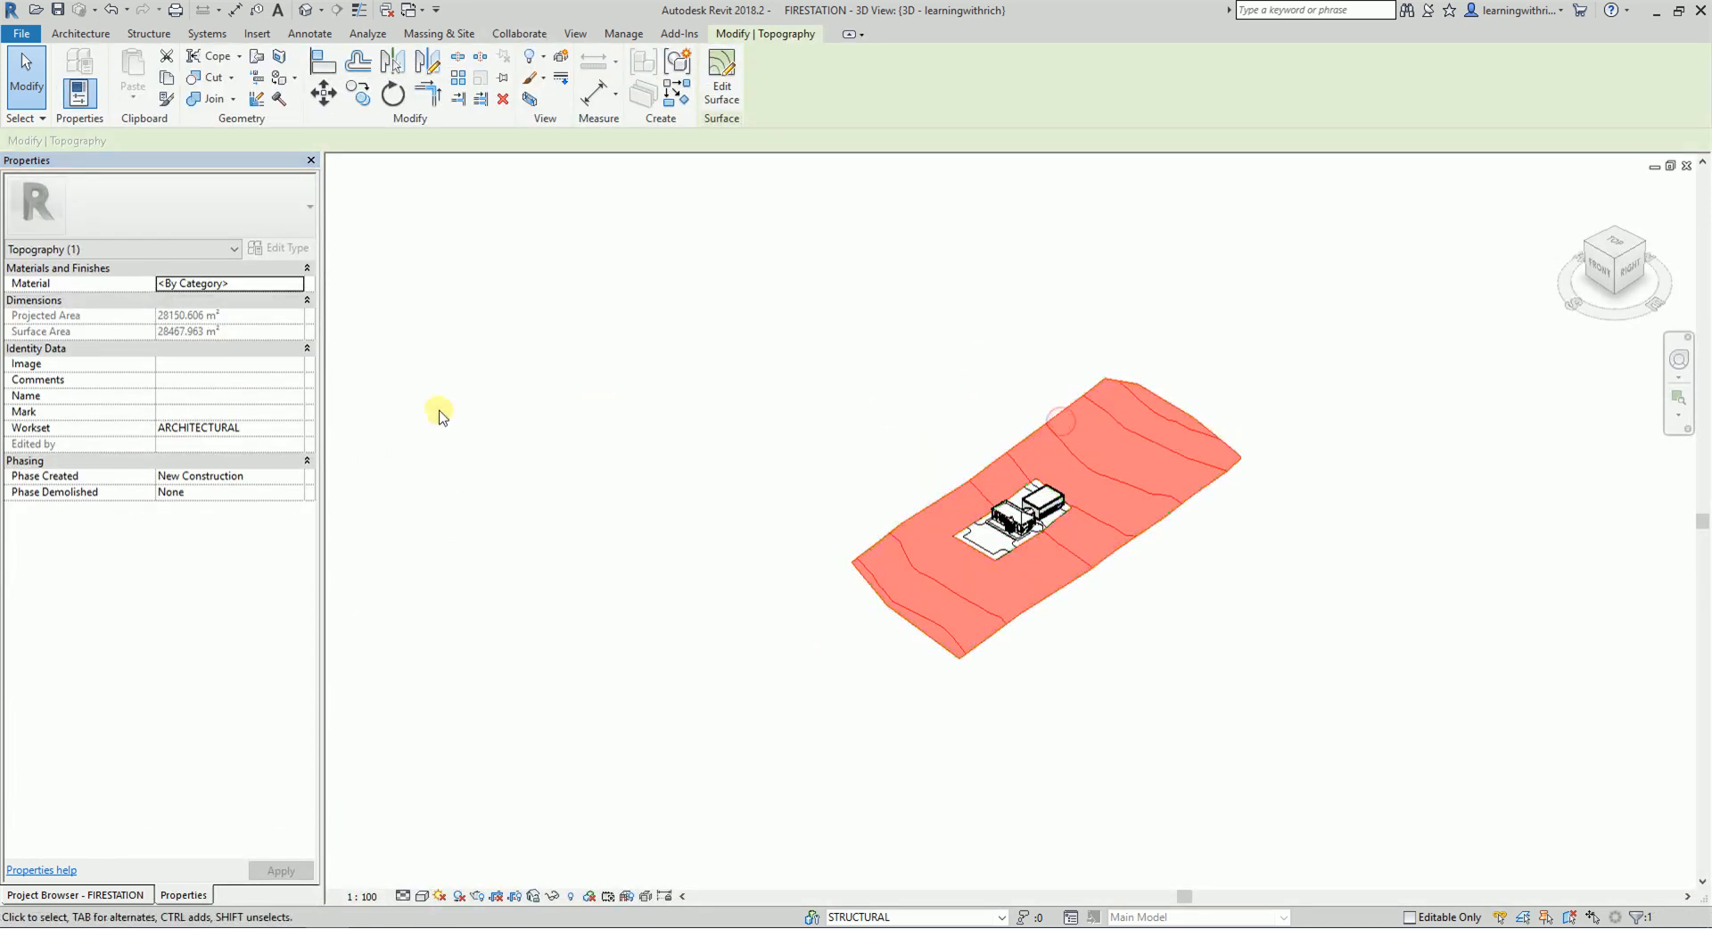
pyautogui.click(805, 398)
pyautogui.click(1035, 523)
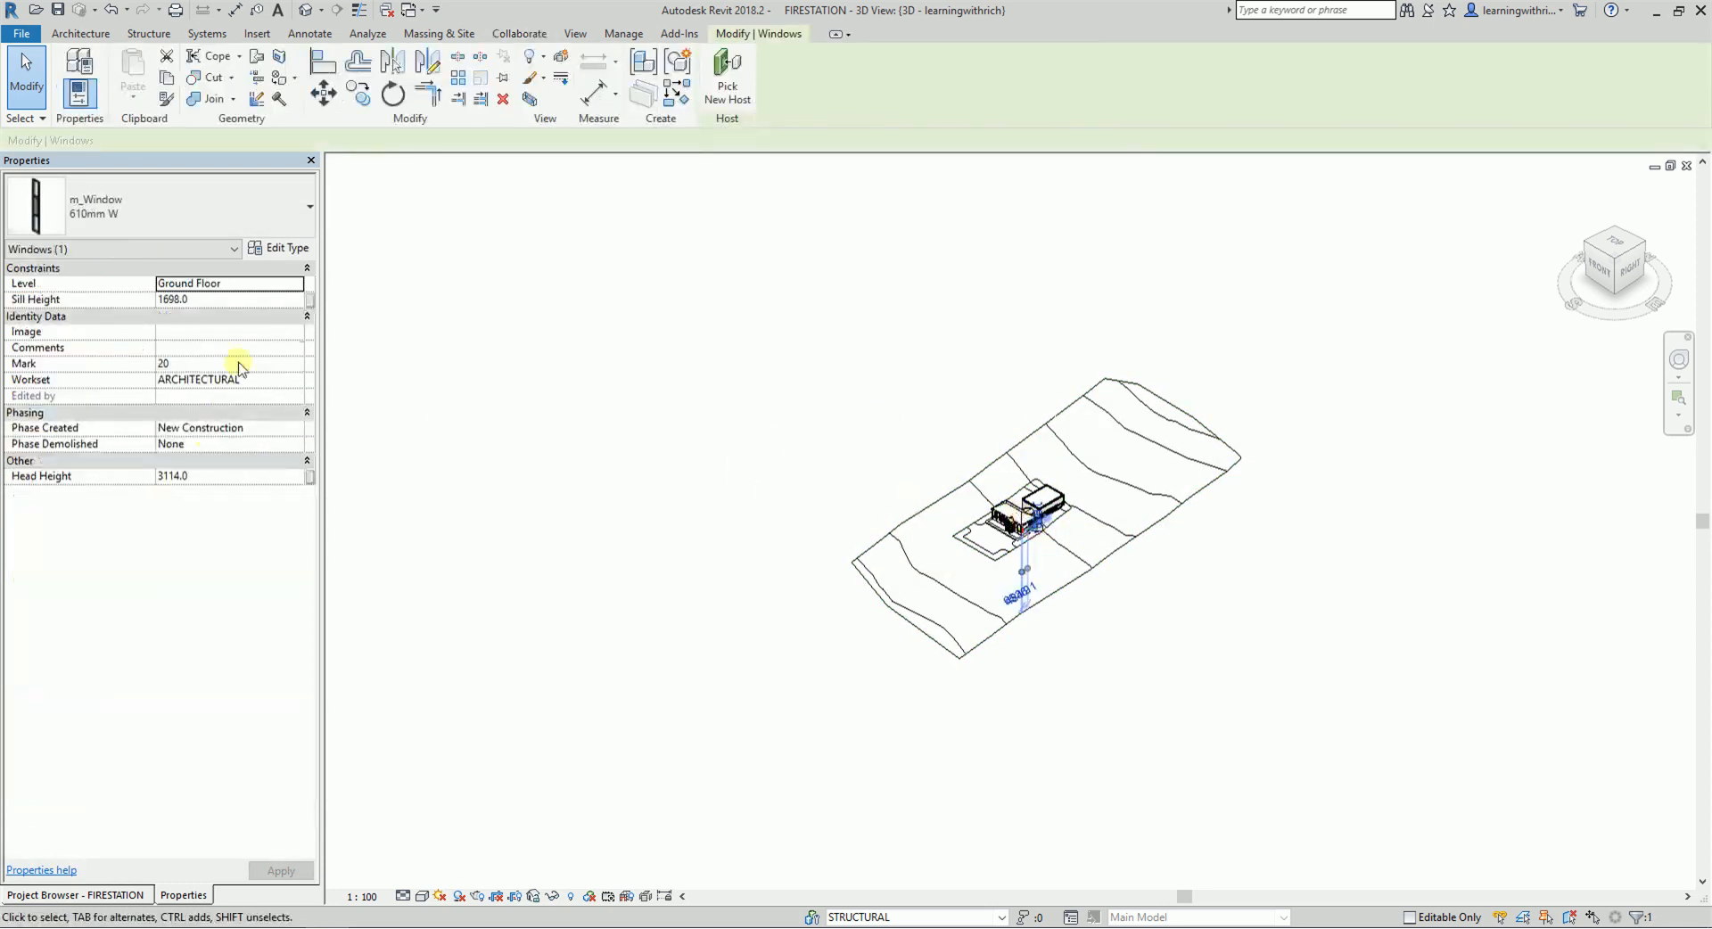
pyautogui.click(733, 351)
# - Review the worksets offered as the active workset without changing the current choice
pyautogui.scroll(5, 1055, 547)
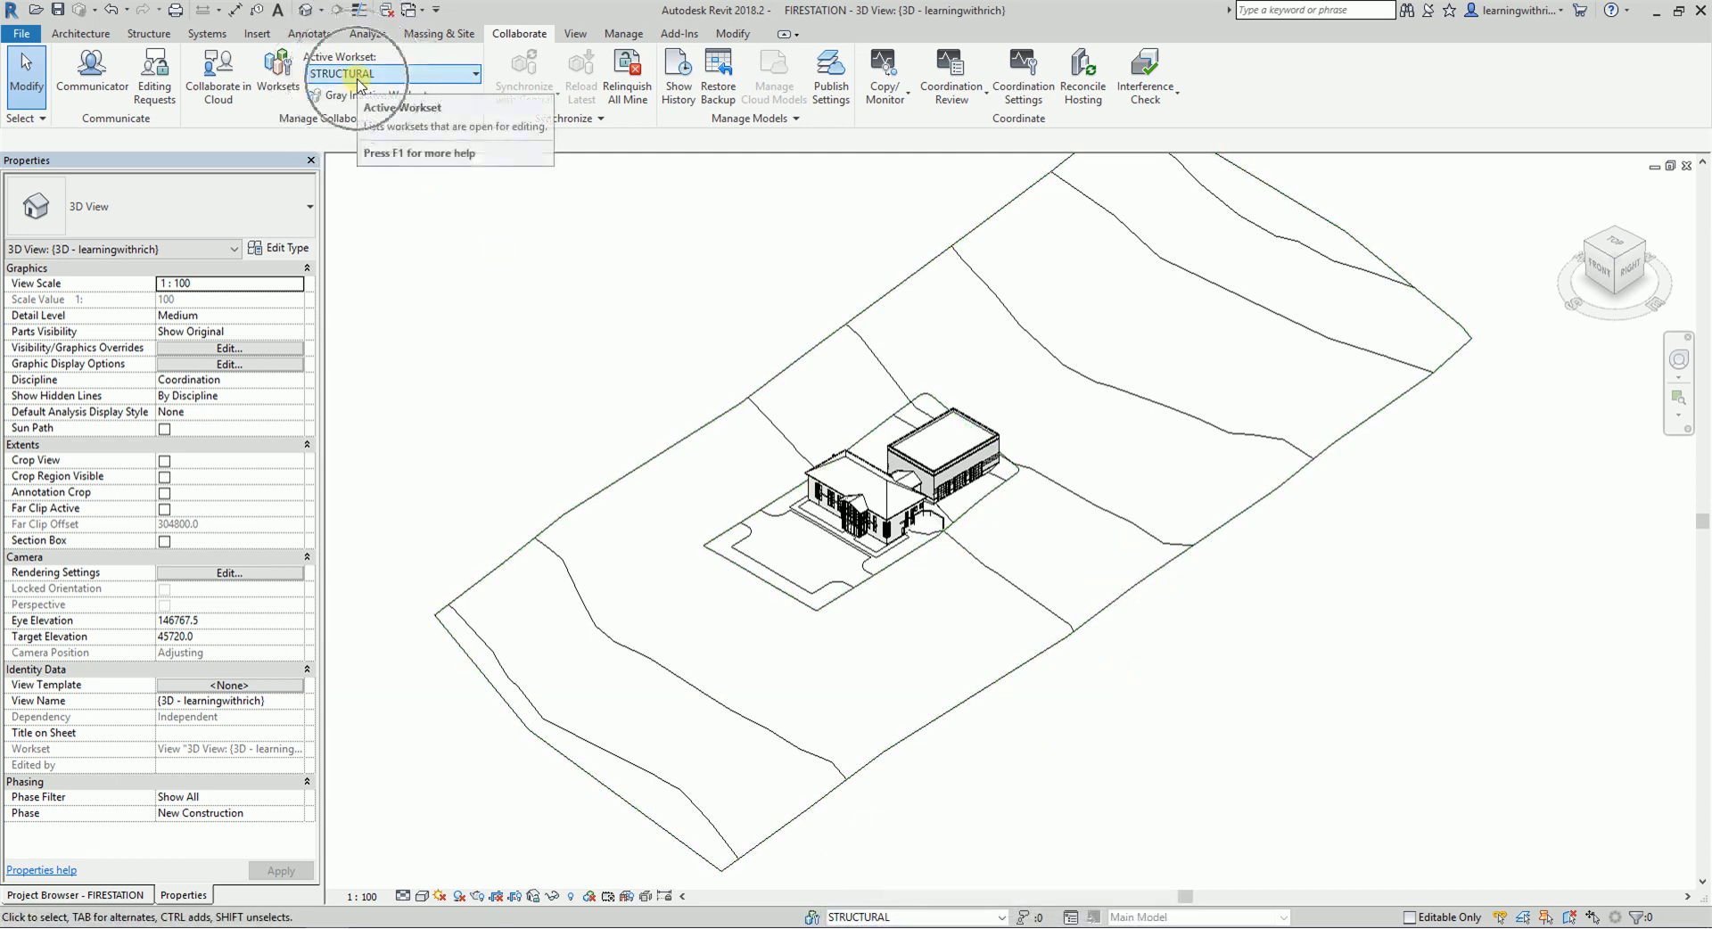
pyautogui.click(899, 918)
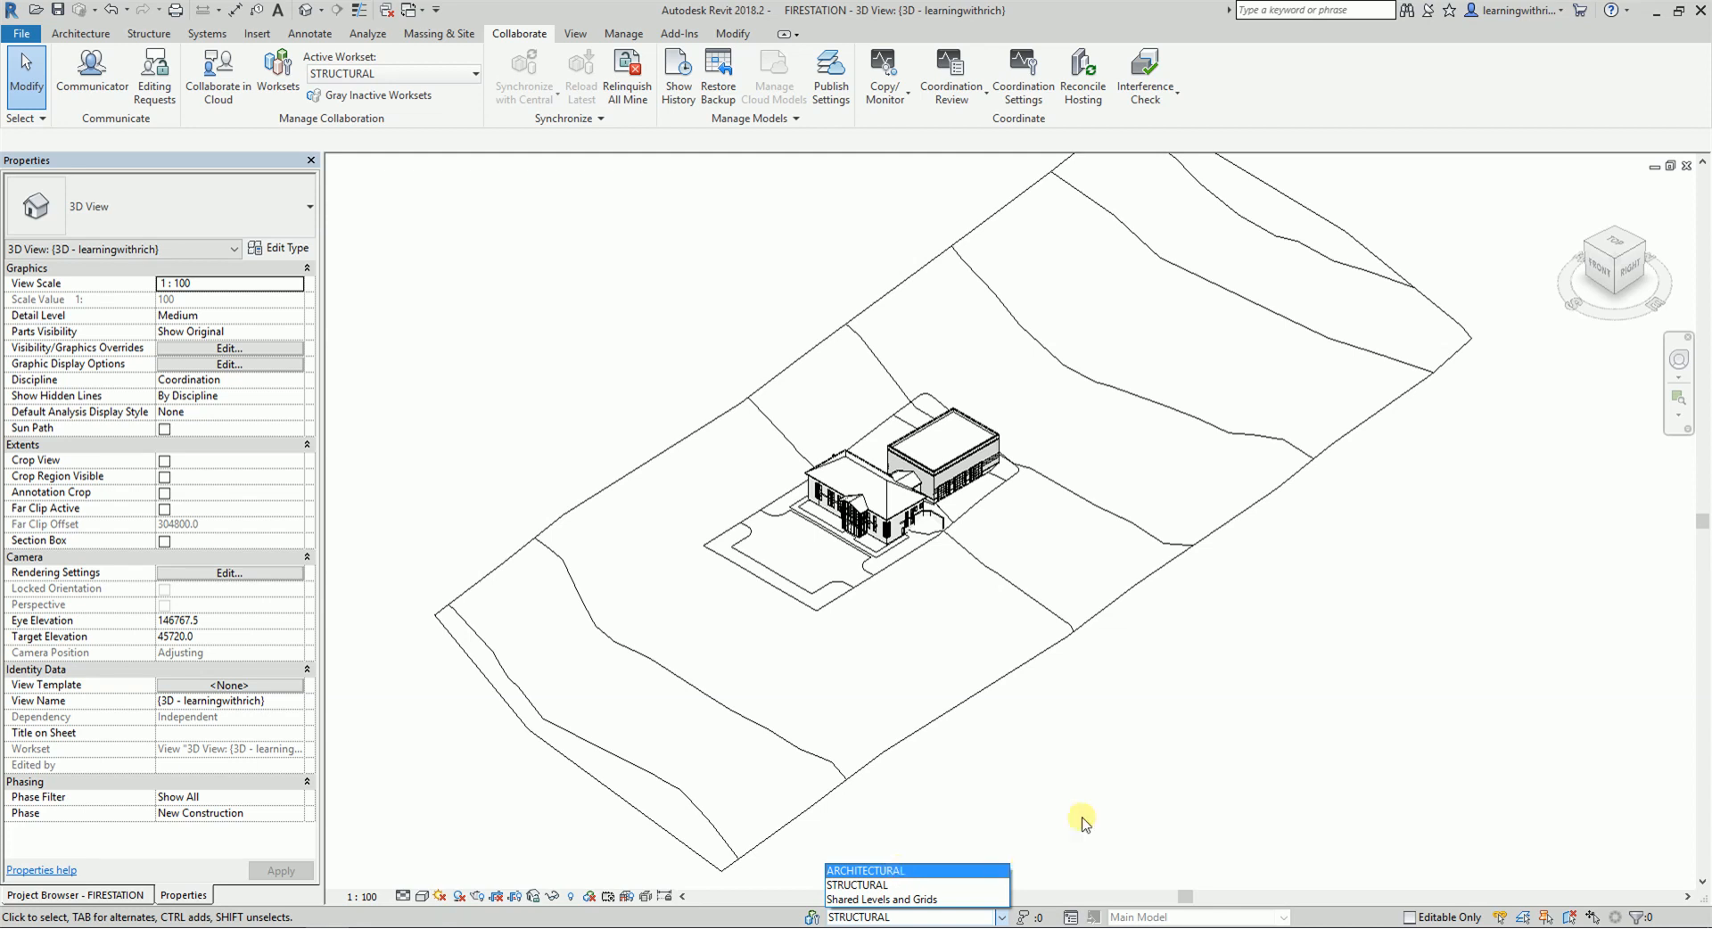
pyautogui.click(1152, 742)
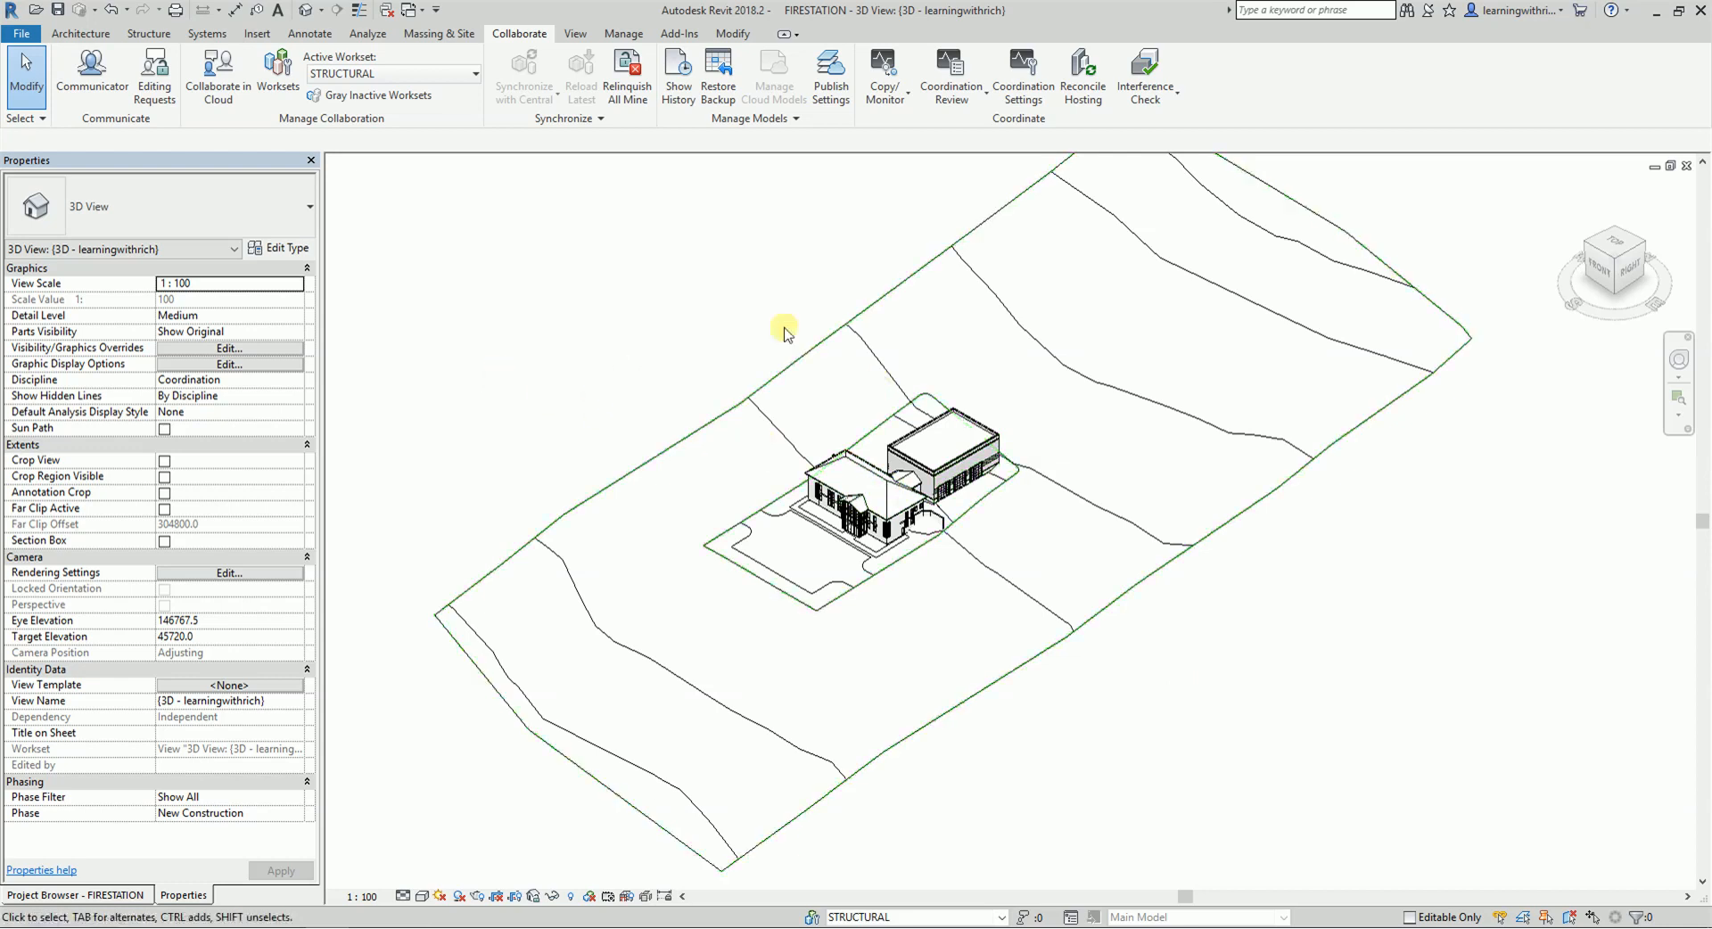
pyautogui.moveTo(747, 309); pyautogui.dragTo(746, 325, button='middle')
pyautogui.scroll(-1, 726, 336)
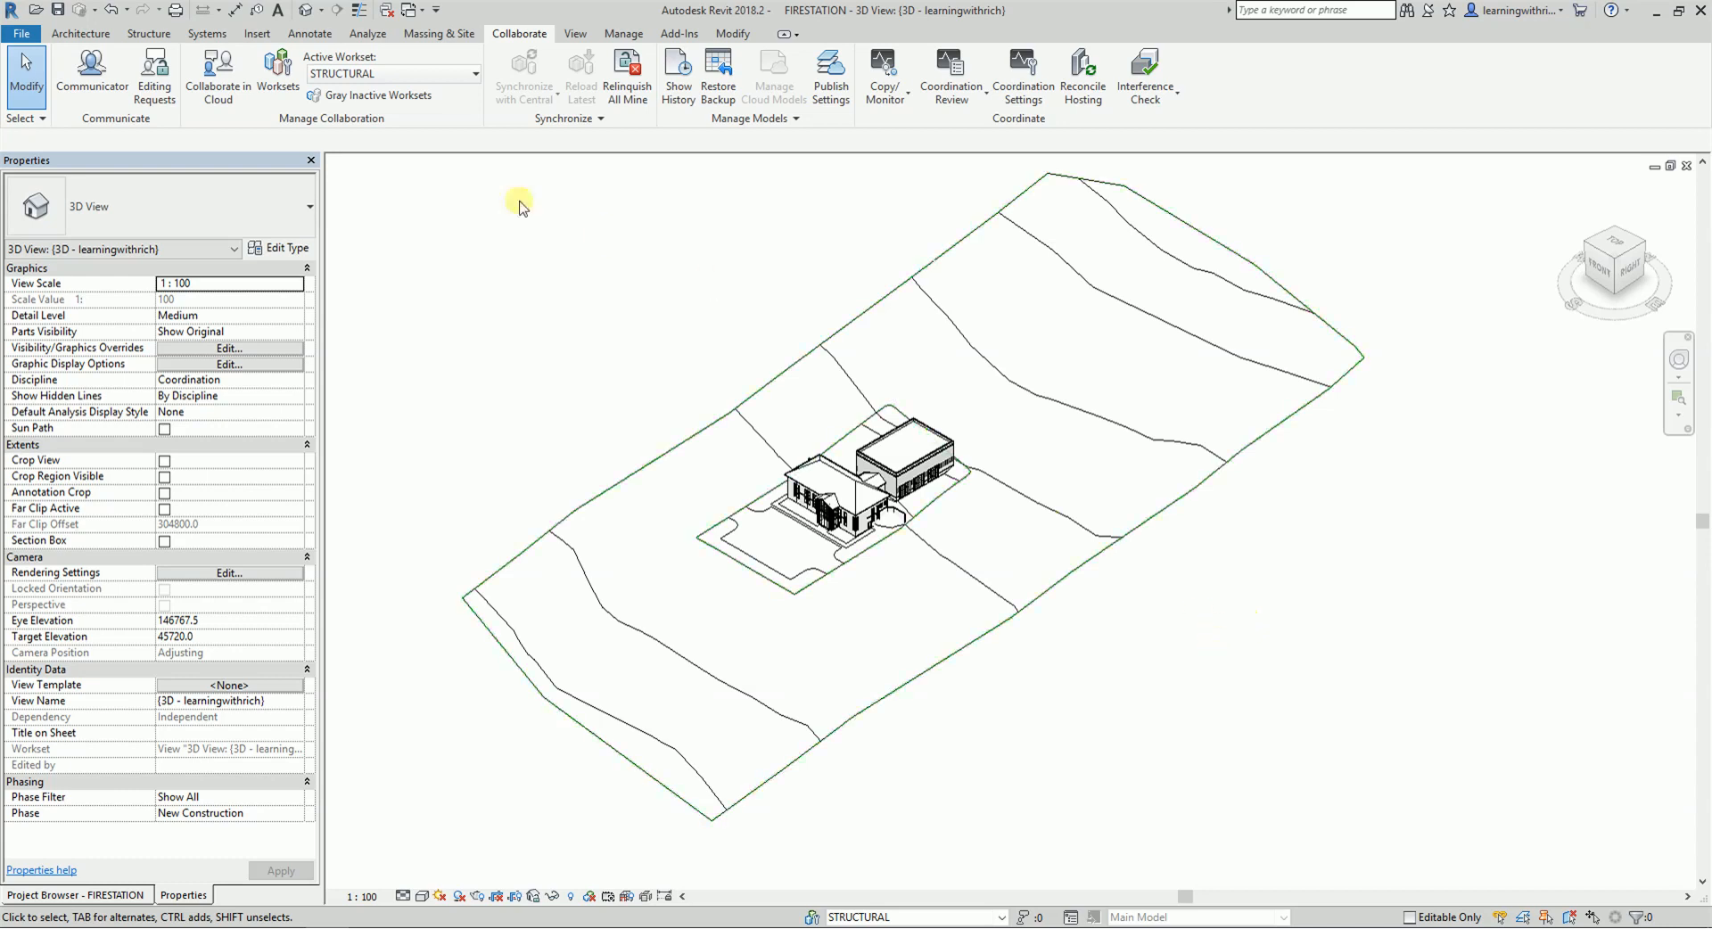
pyautogui.scroll(-1, 733, 278)
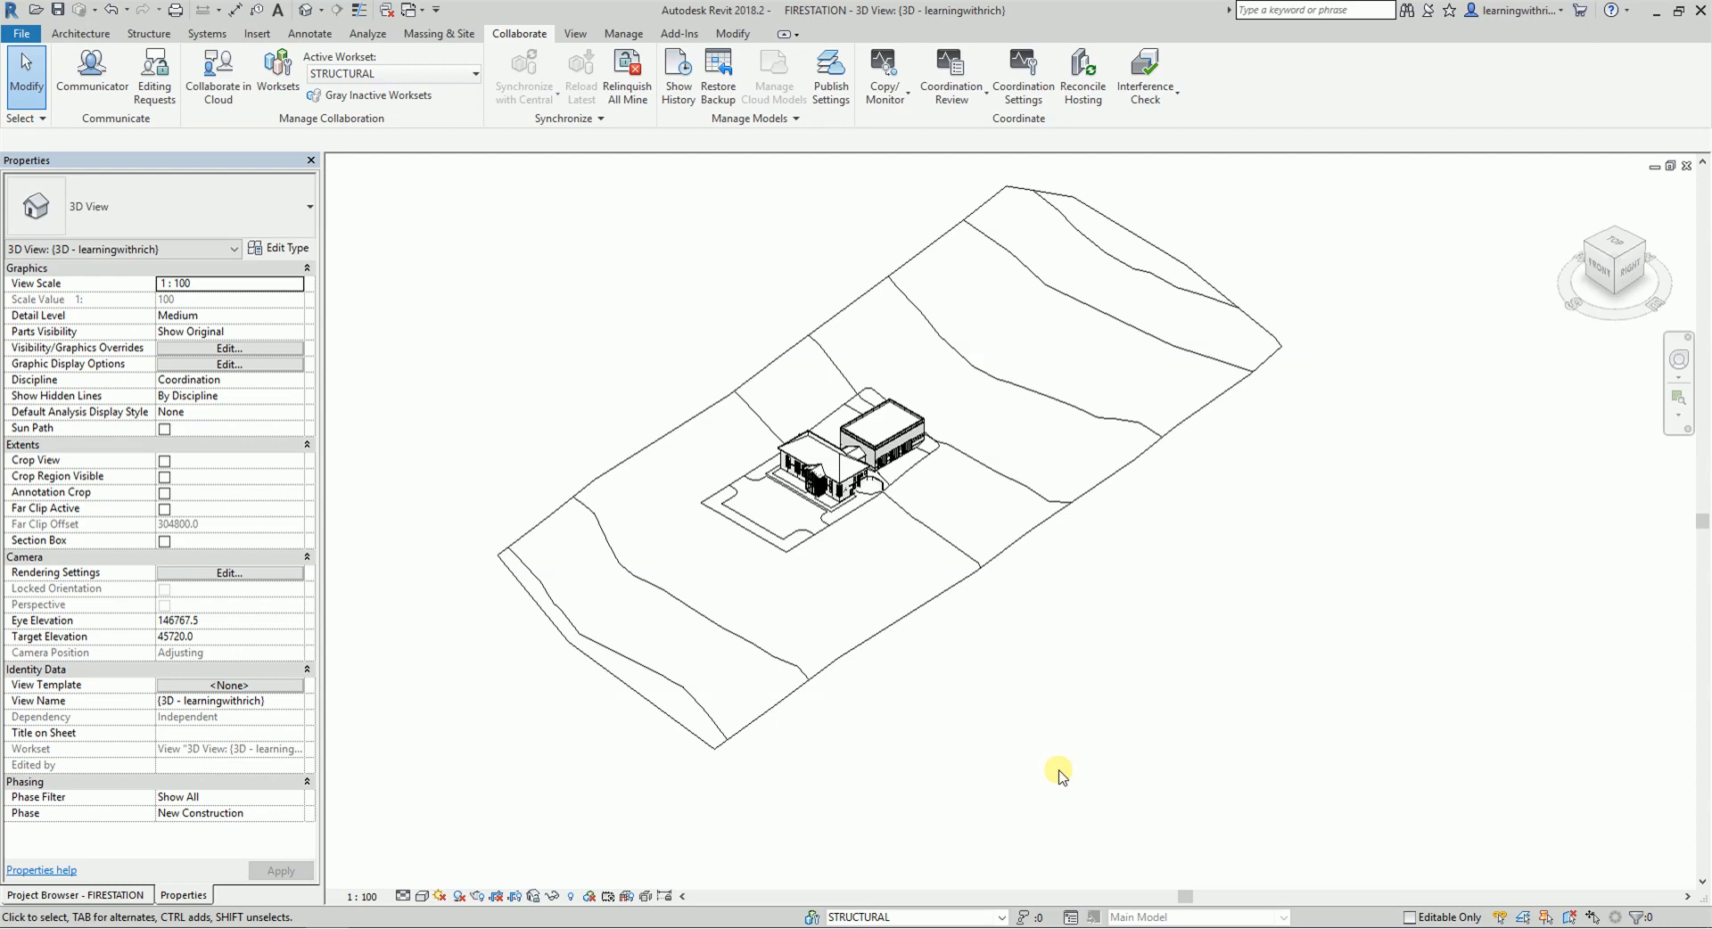
# - Save the FIRESTATION project as the central model
pyautogui.moveTo(1092, 596); pyautogui.dragTo(1100, 623, button='middle')
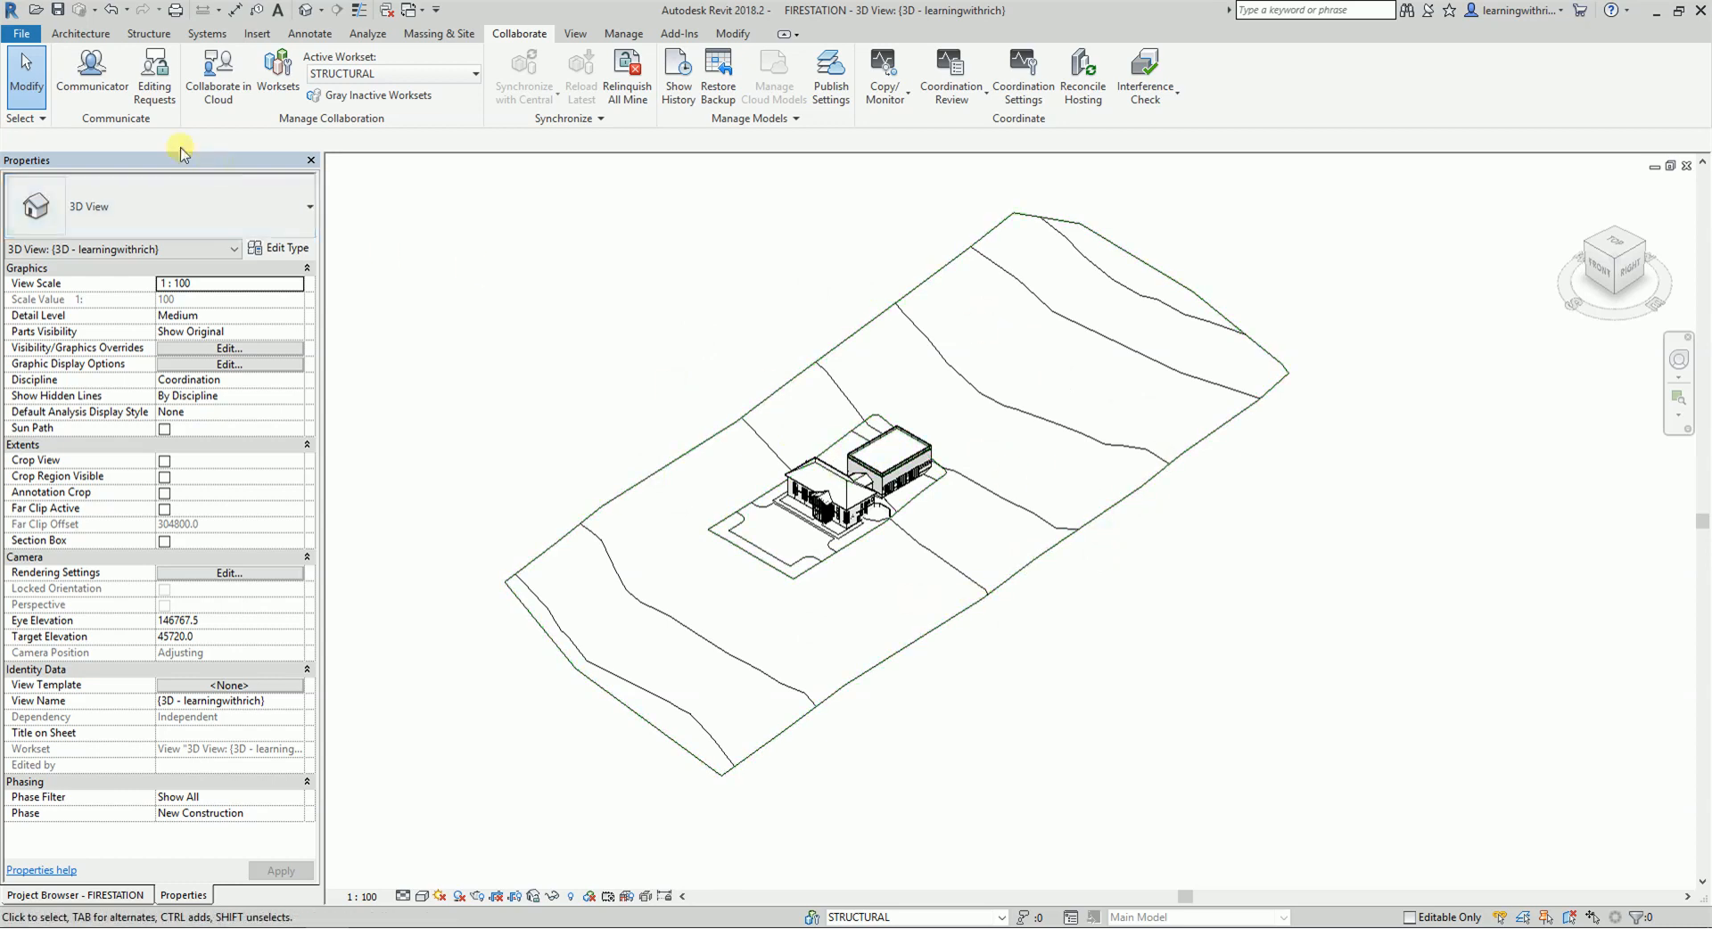
pyautogui.click(59, 10)
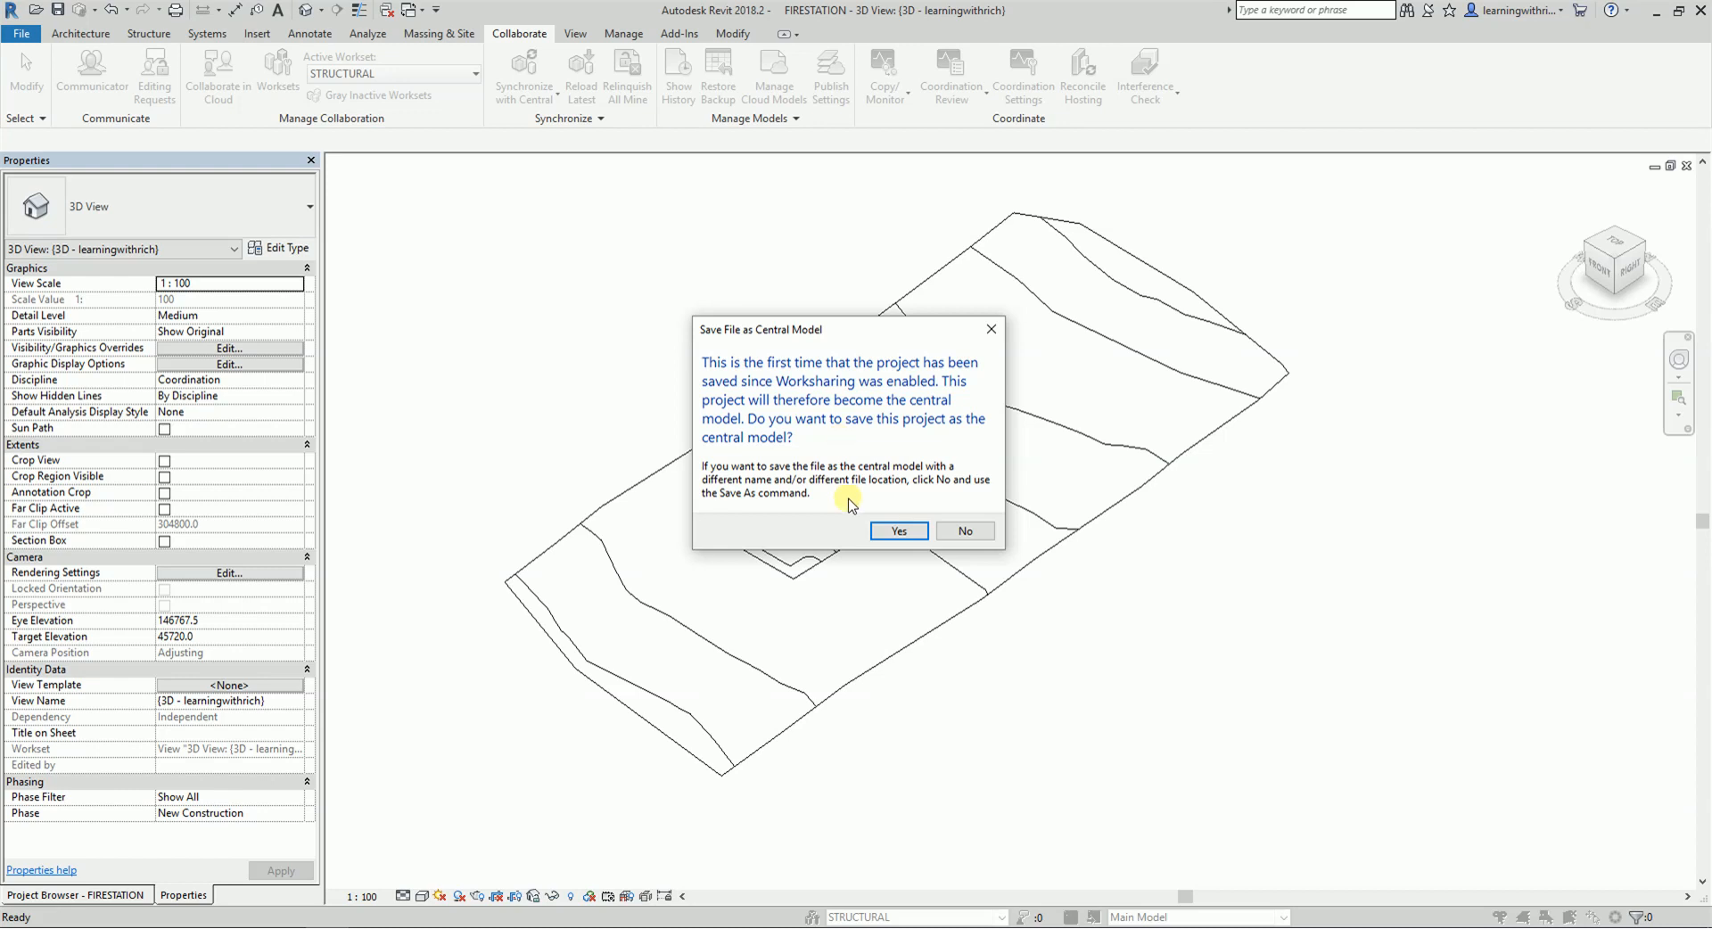
pyautogui.click(890, 527)
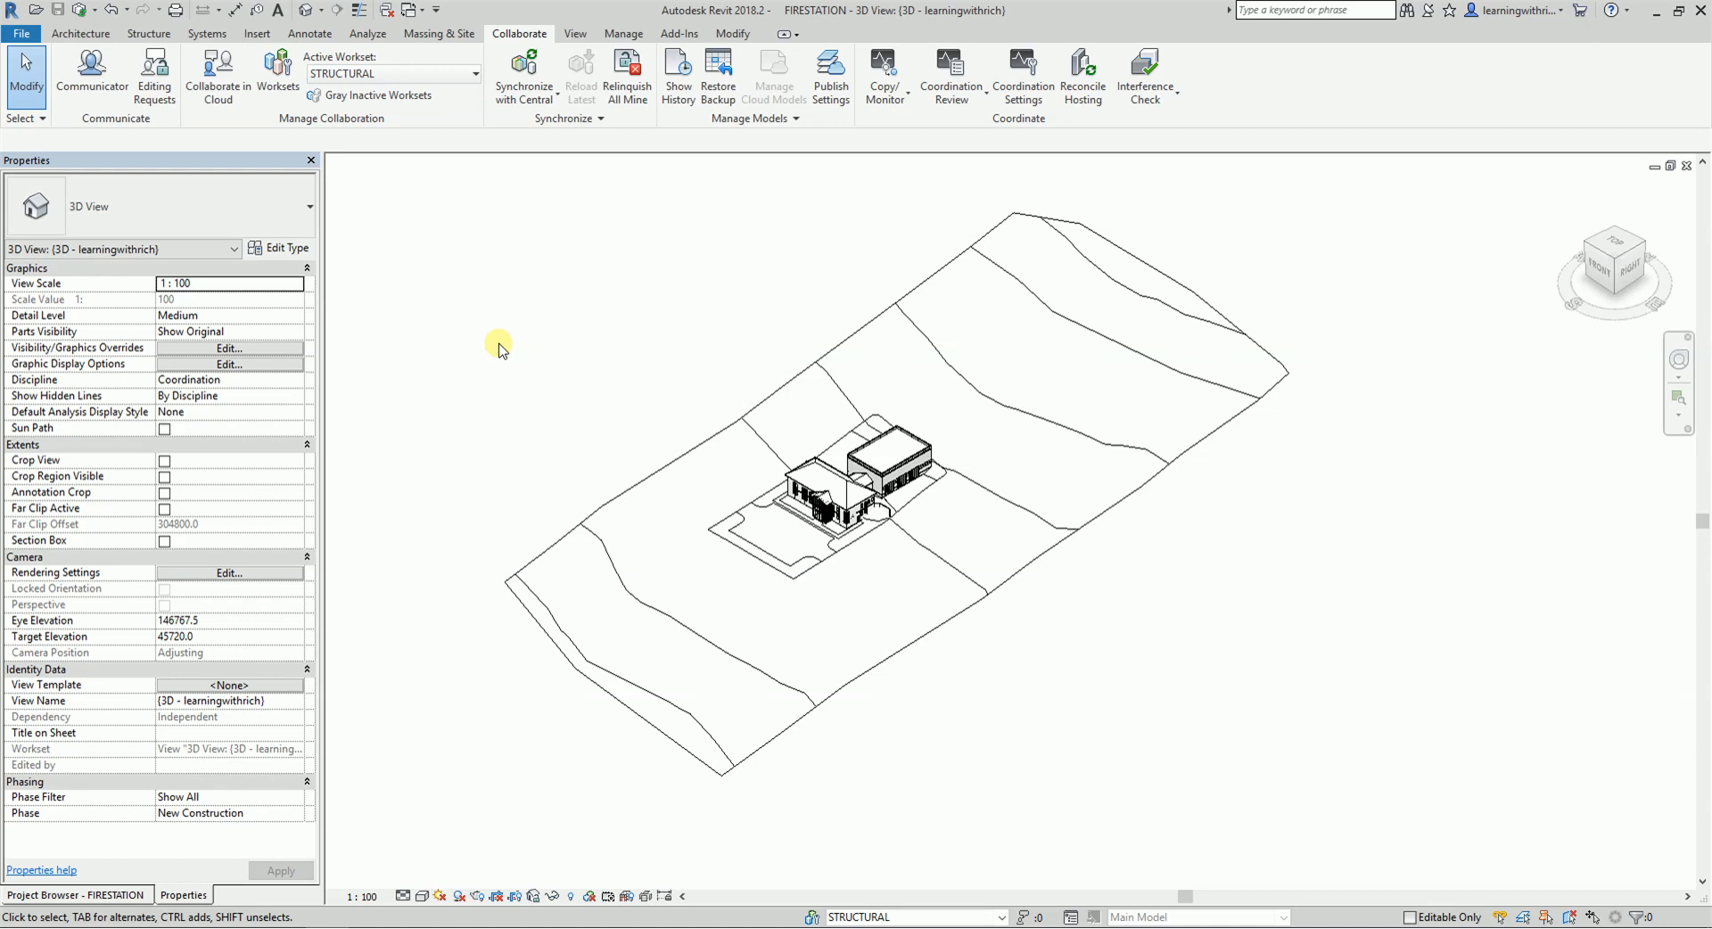
# - Examine the editable status and owner of the ARCHITECTURAL, Shared Levels and Grids, and STRUCTURAL worksets
pyautogui.keyDown('shift'); pyautogui.moveTo(1048, 718); pyautogui.dragTo(1040, 615, button='middle'); pyautogui.keyUp('shift')
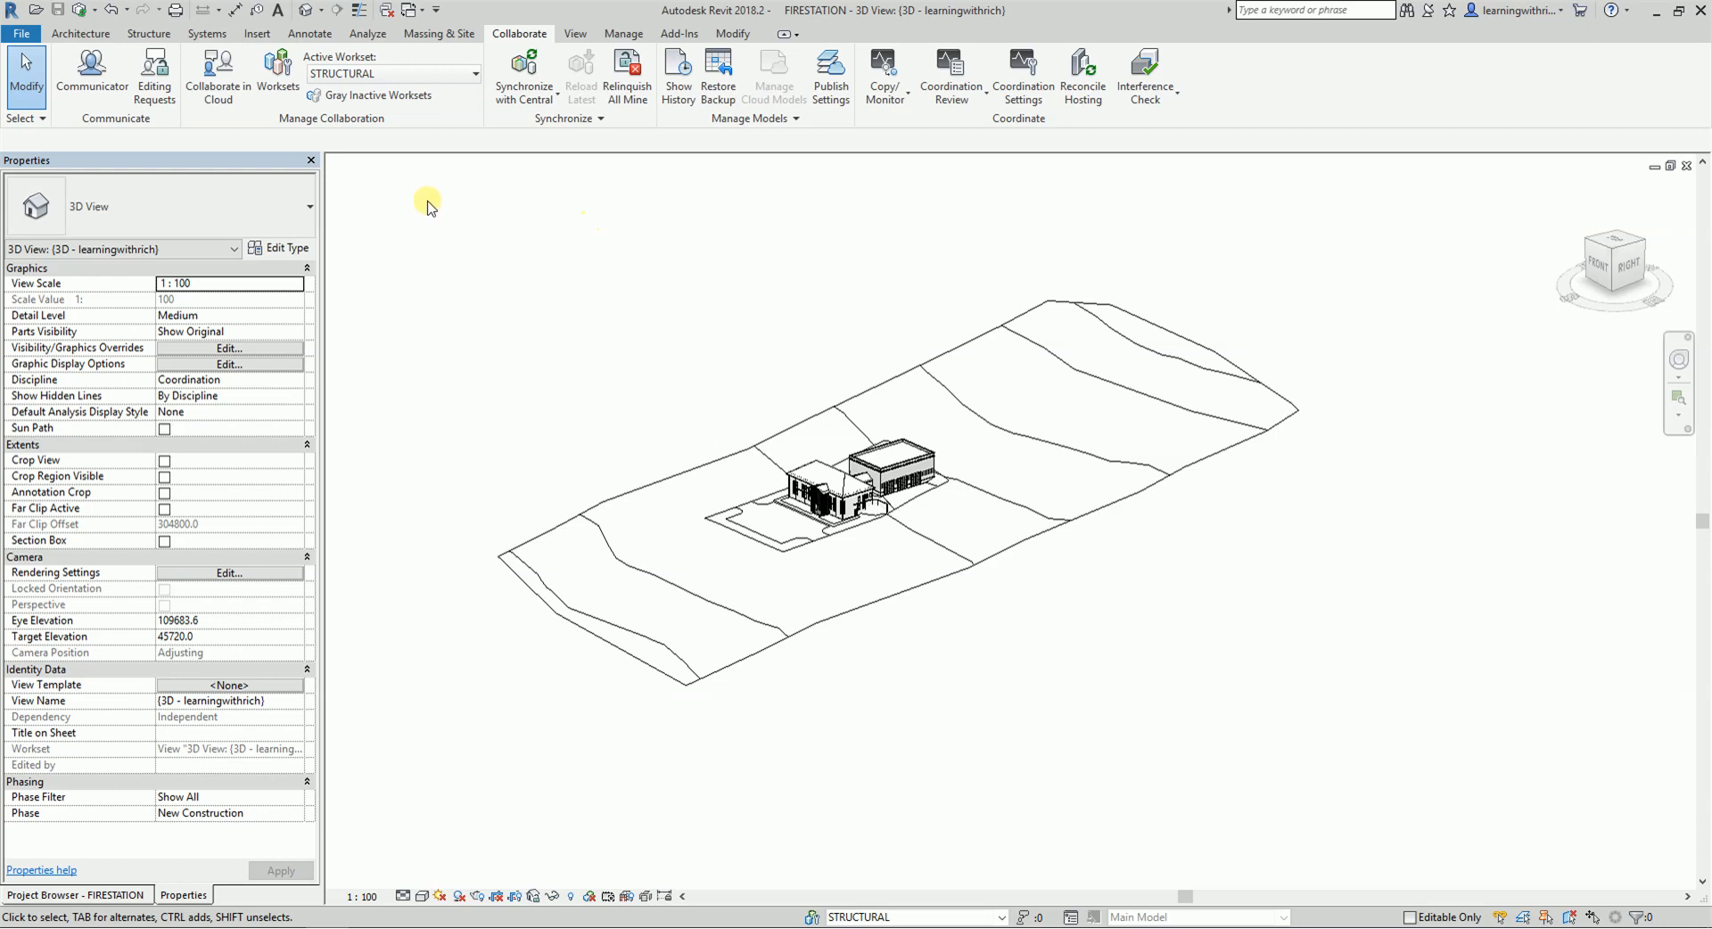
pyautogui.click(279, 82)
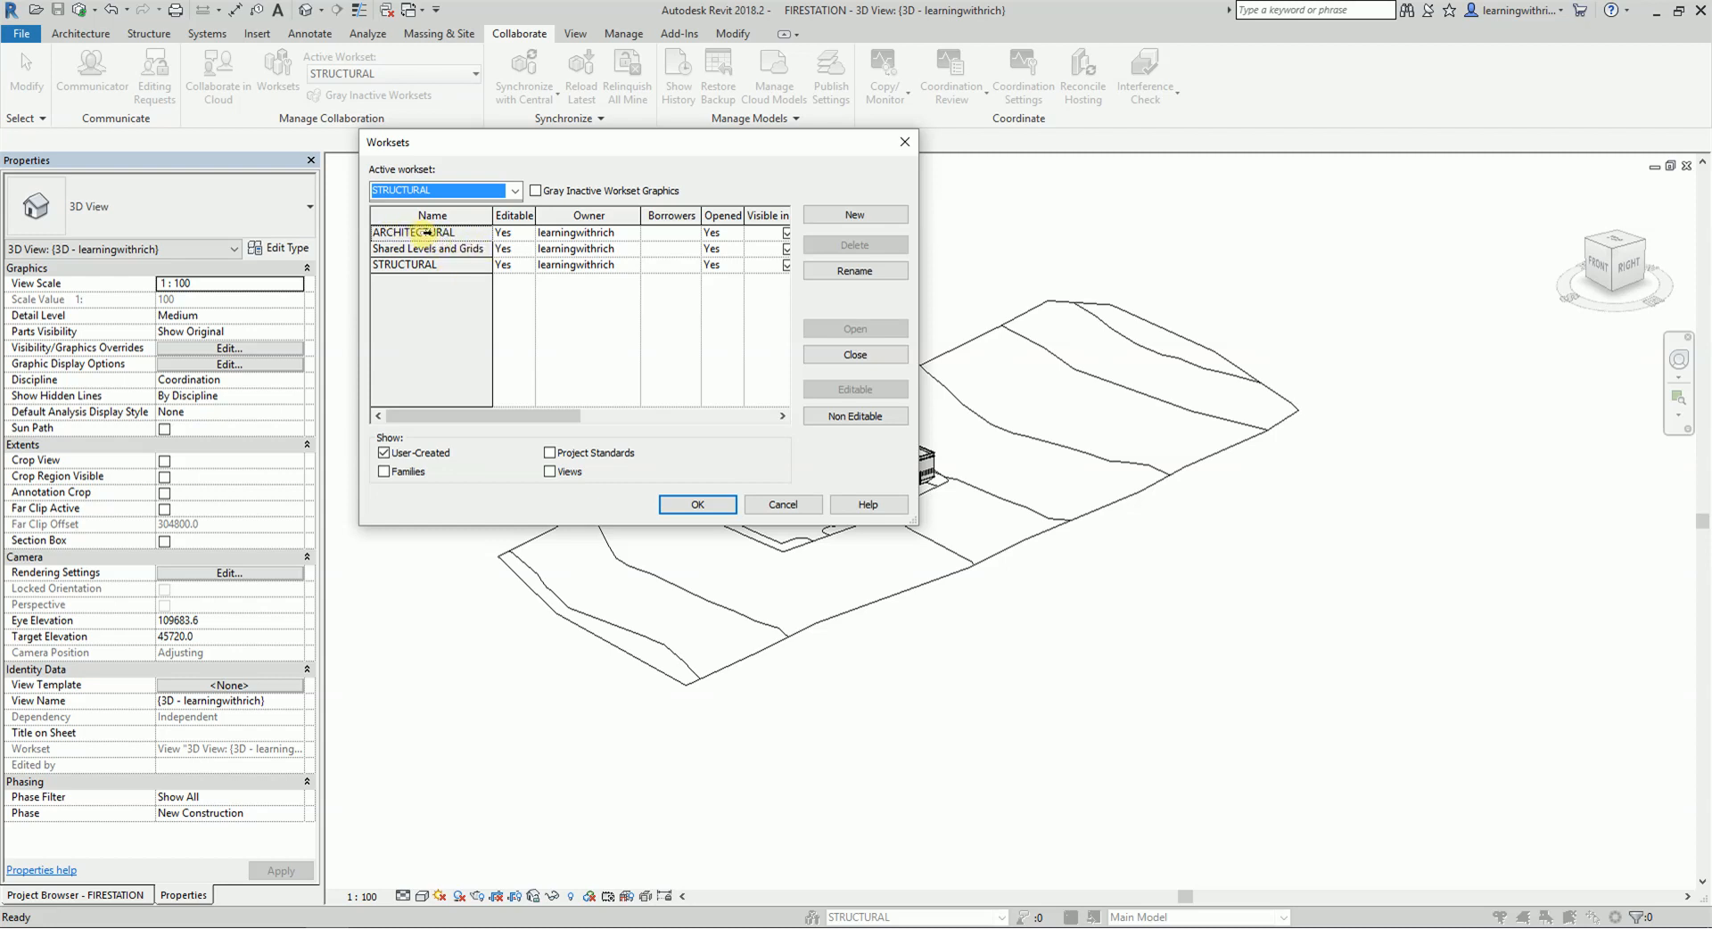
pyautogui.click(593, 232)
pyautogui.click(594, 235)
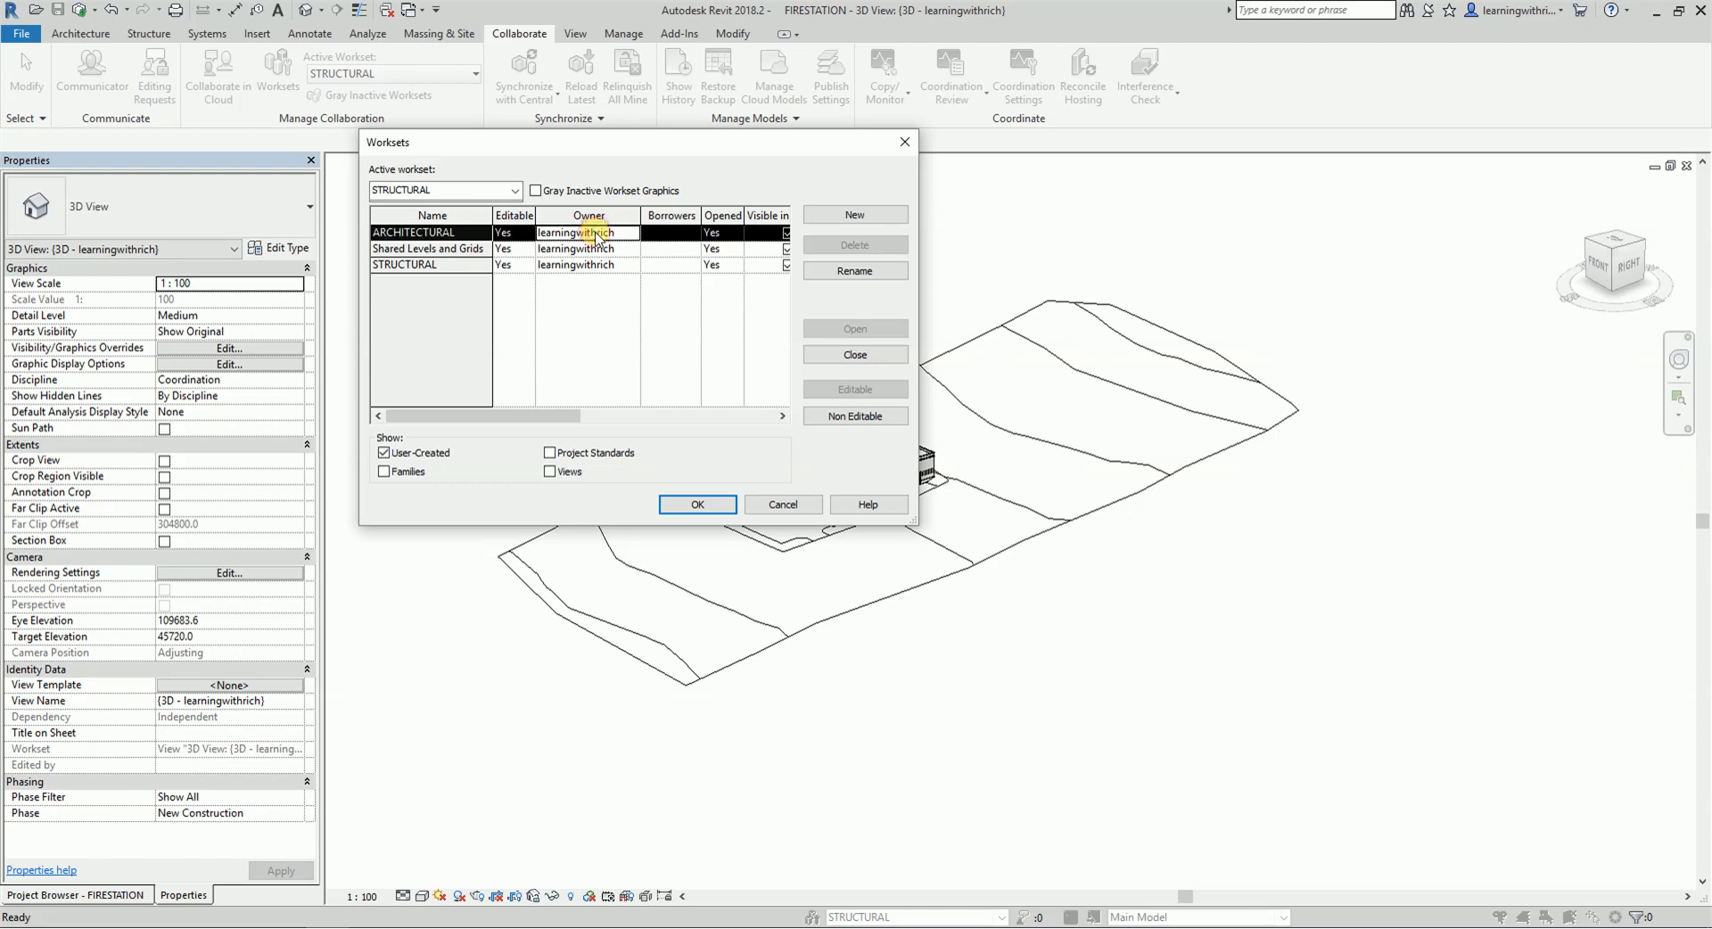
pyautogui.click(596, 250)
pyautogui.click(592, 265)
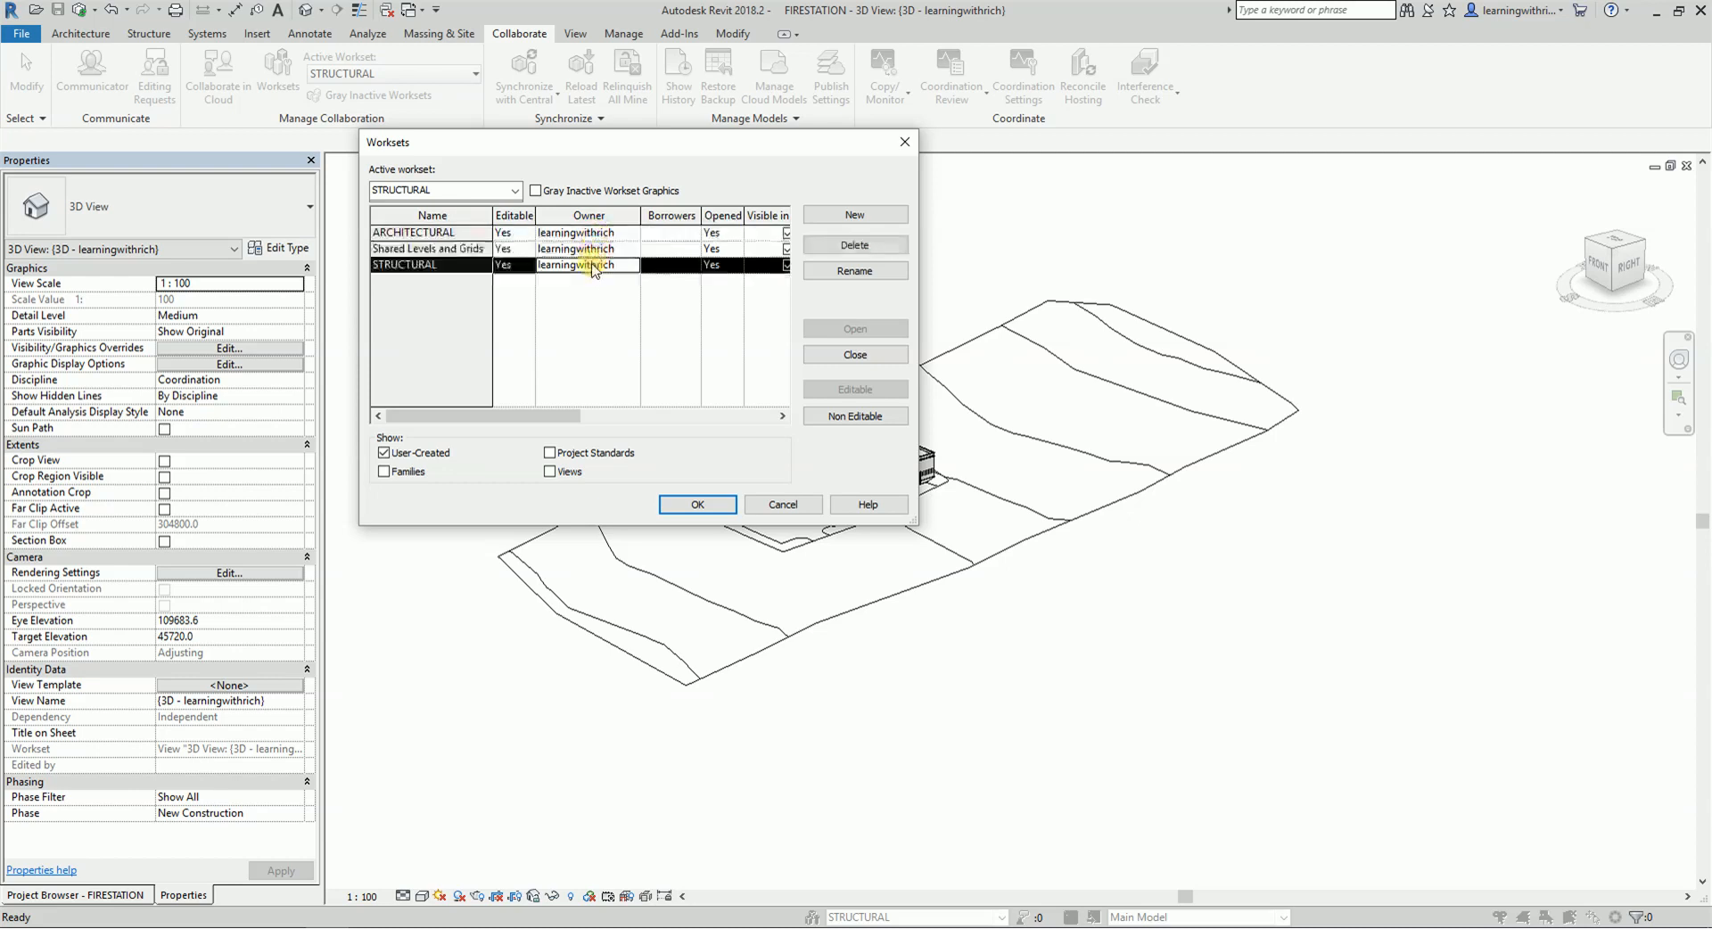
pyautogui.click(586, 233)
pyautogui.click(588, 250)
pyautogui.click(588, 265)
pyautogui.click(587, 233)
pyautogui.click(589, 249)
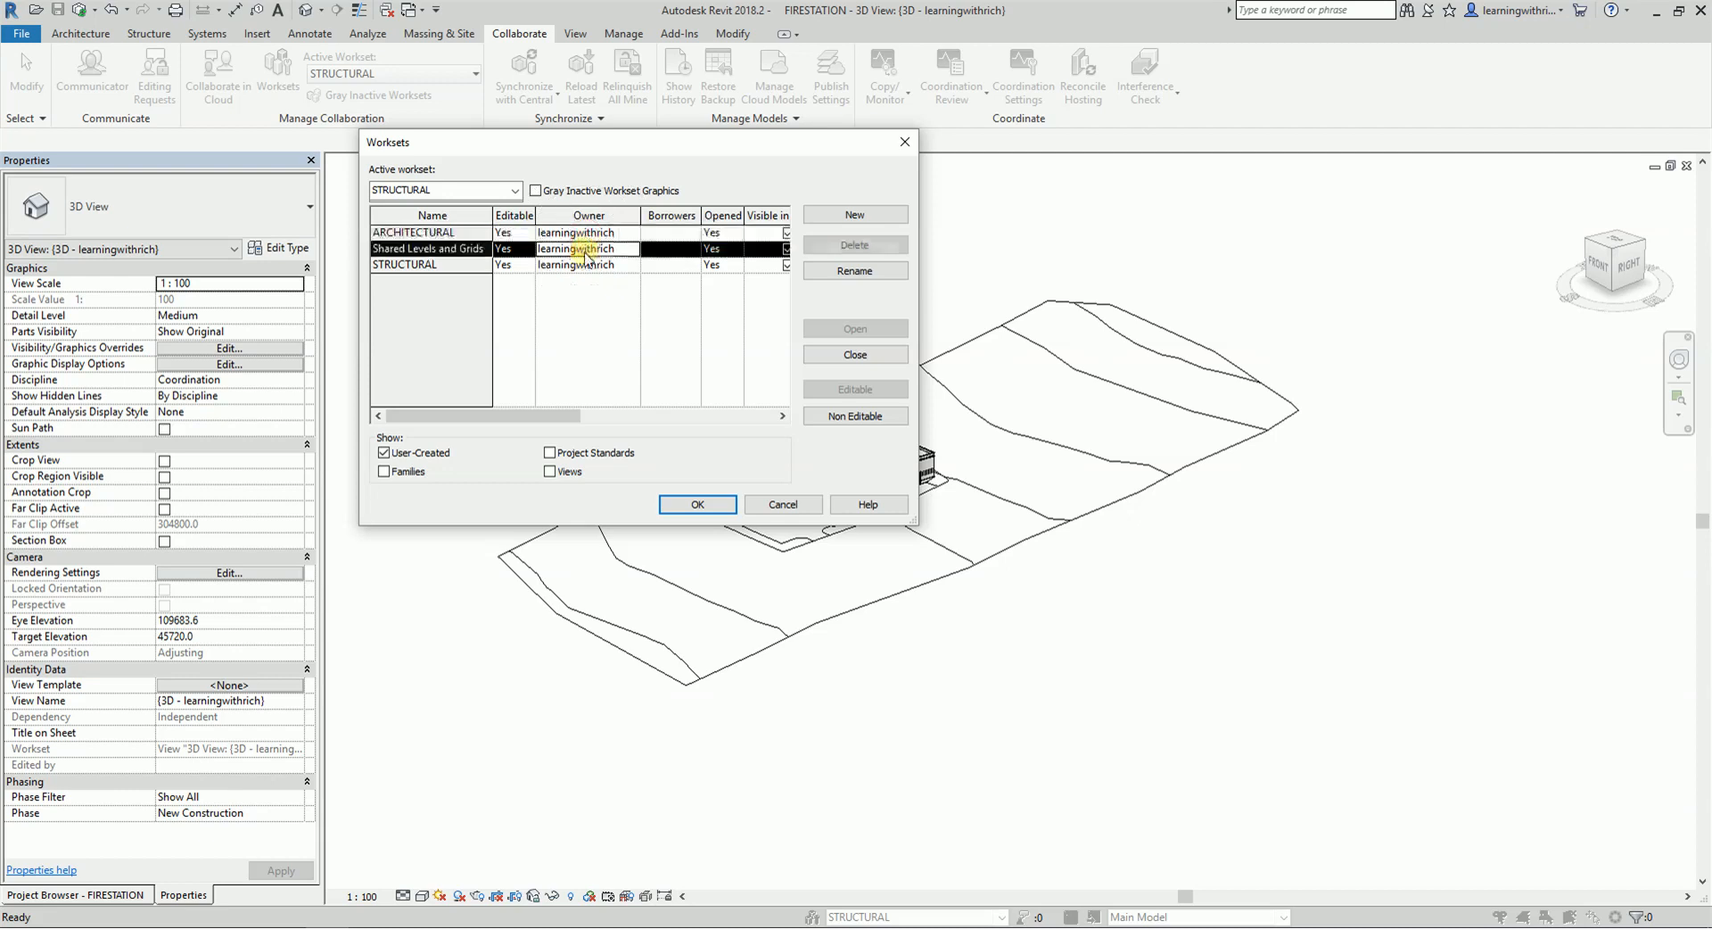
pyautogui.click(589, 265)
pyautogui.click(592, 233)
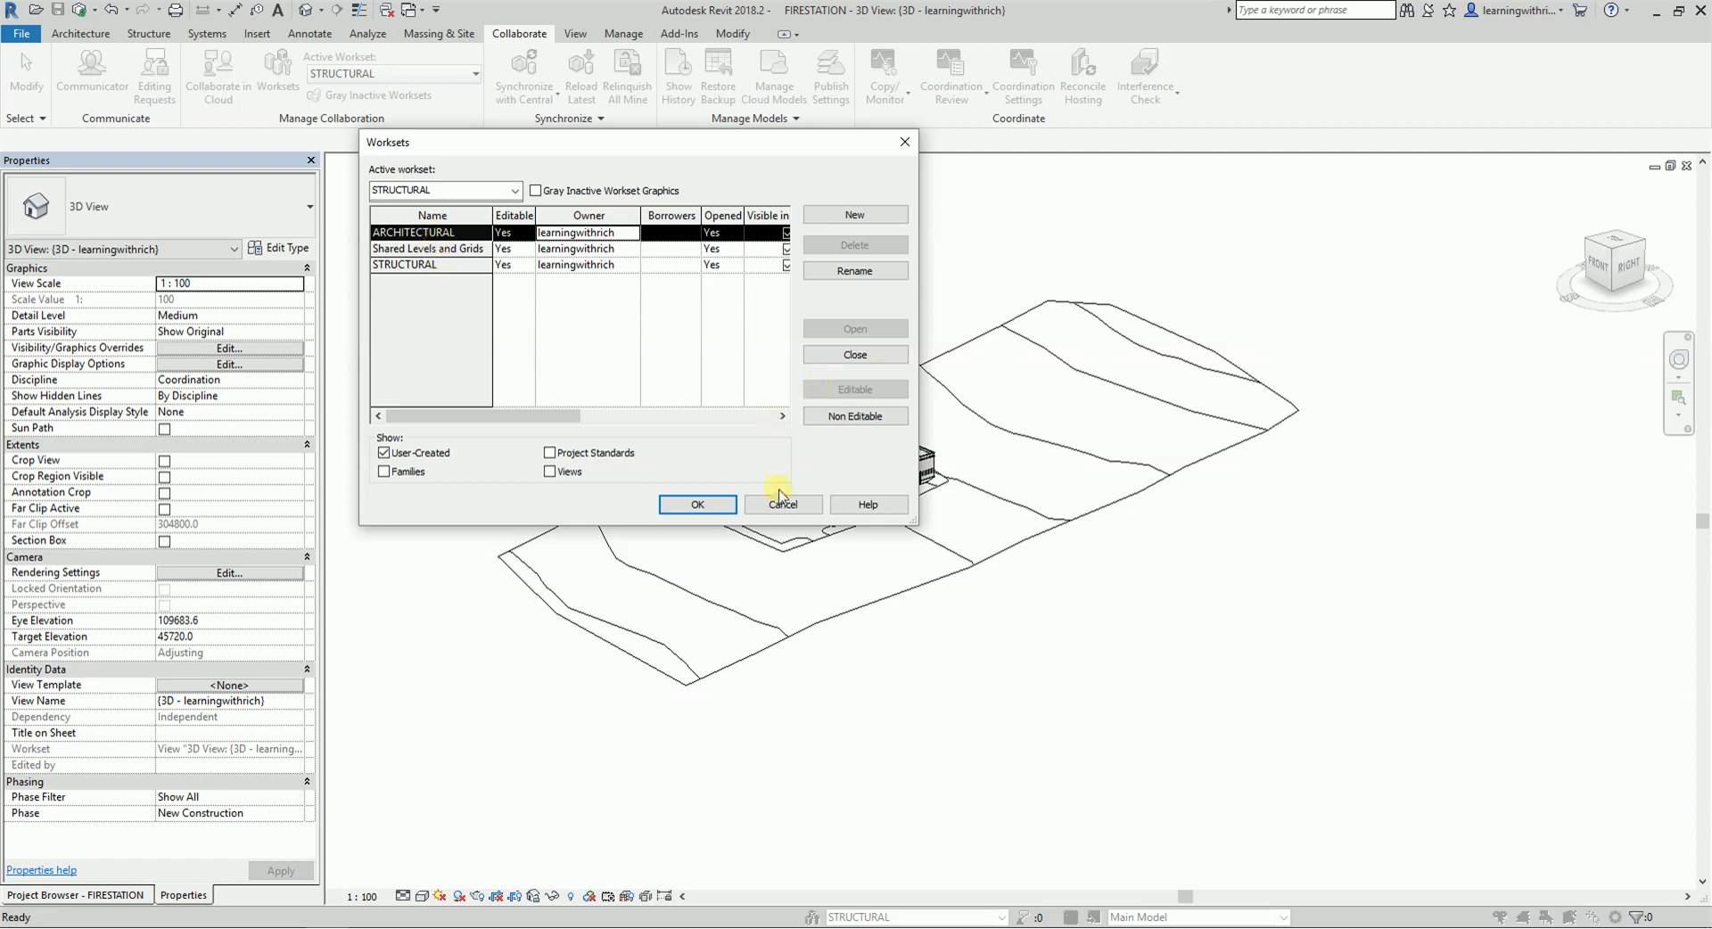
pyautogui.click(785, 505)
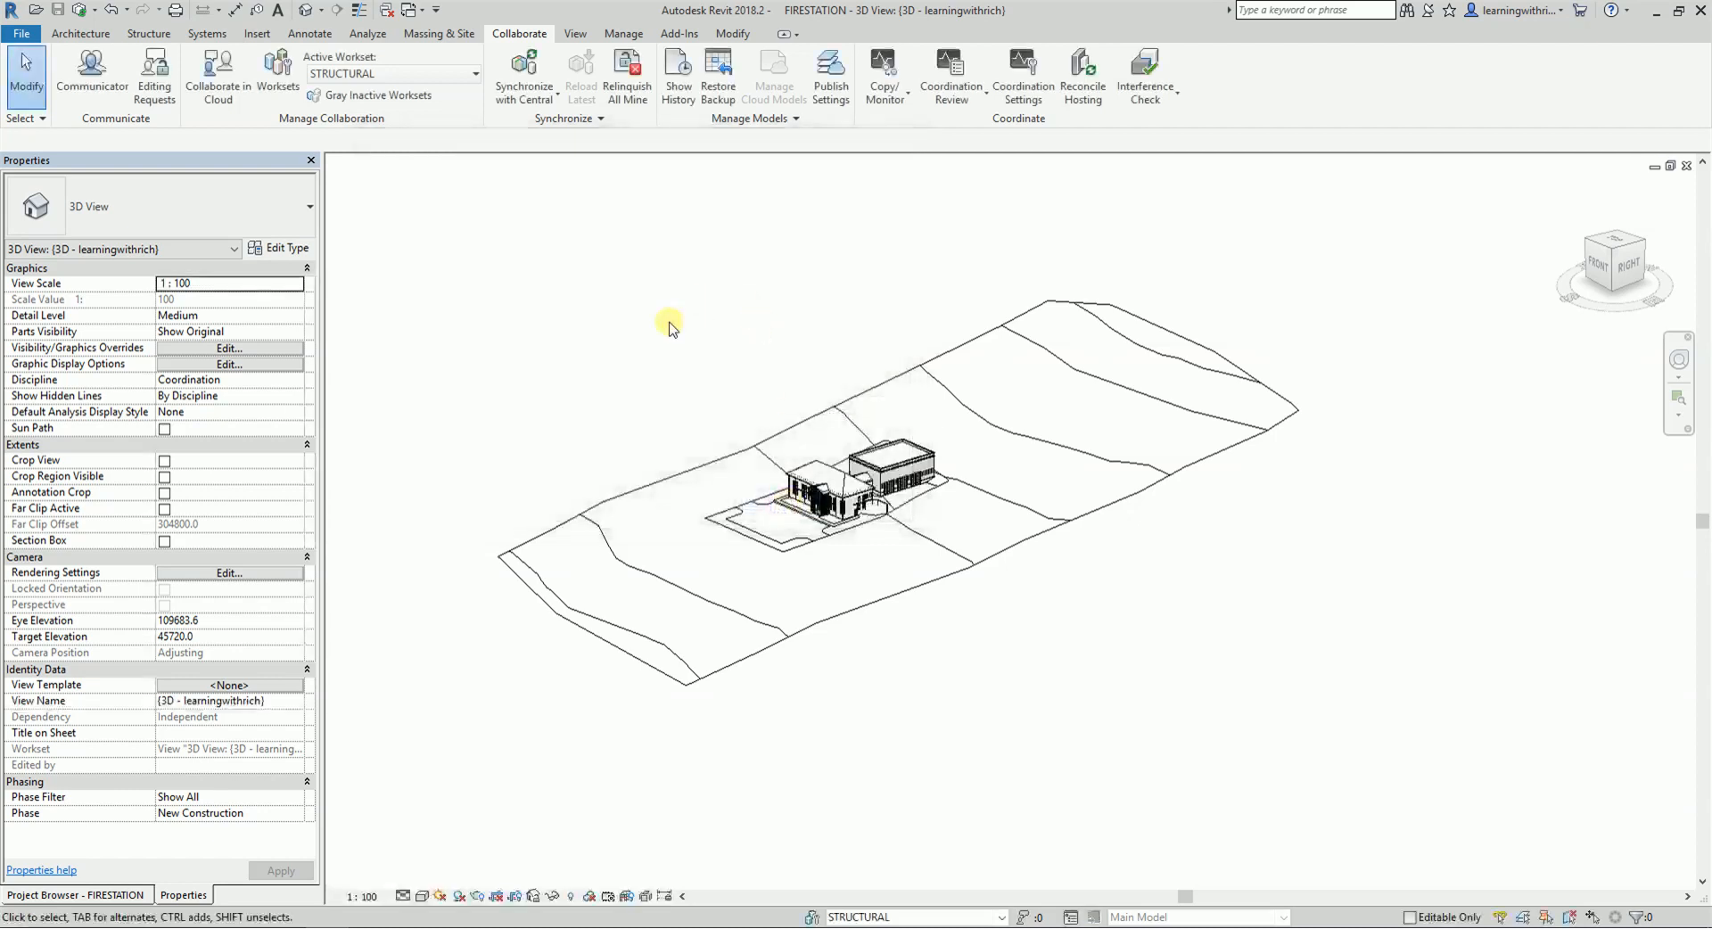
# - Relinquish ownership of all worksets and check their editable status and owner
pyautogui.click(638, 100)
pyautogui.click(279, 76)
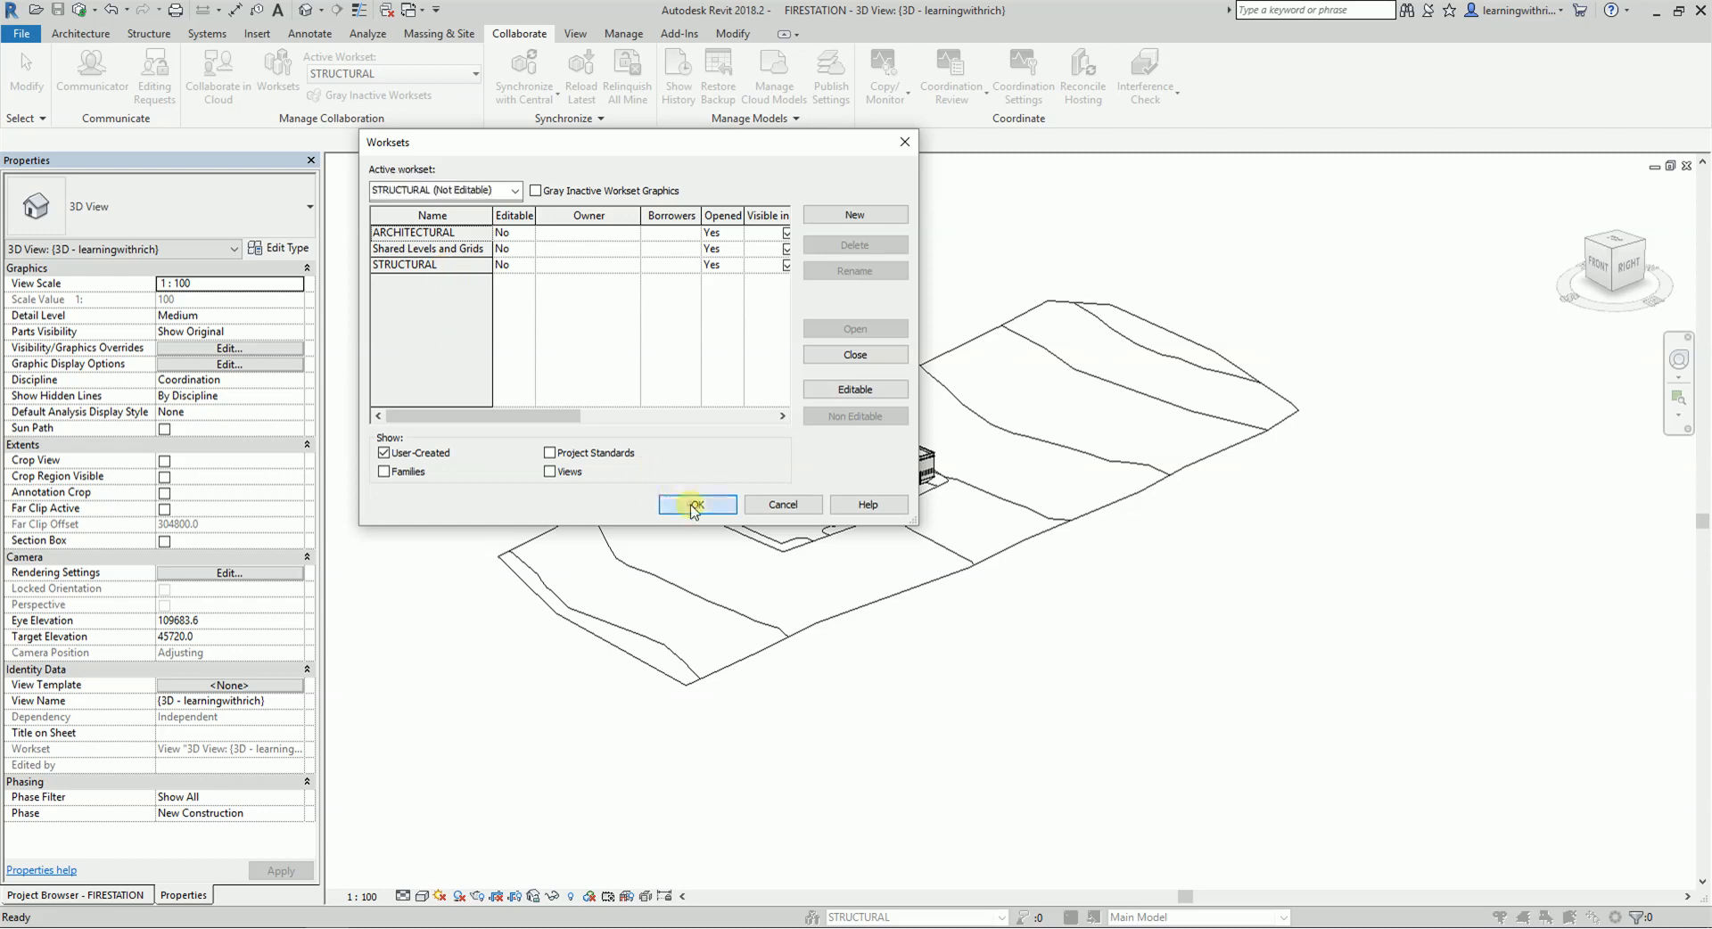
pyautogui.click(705, 505)
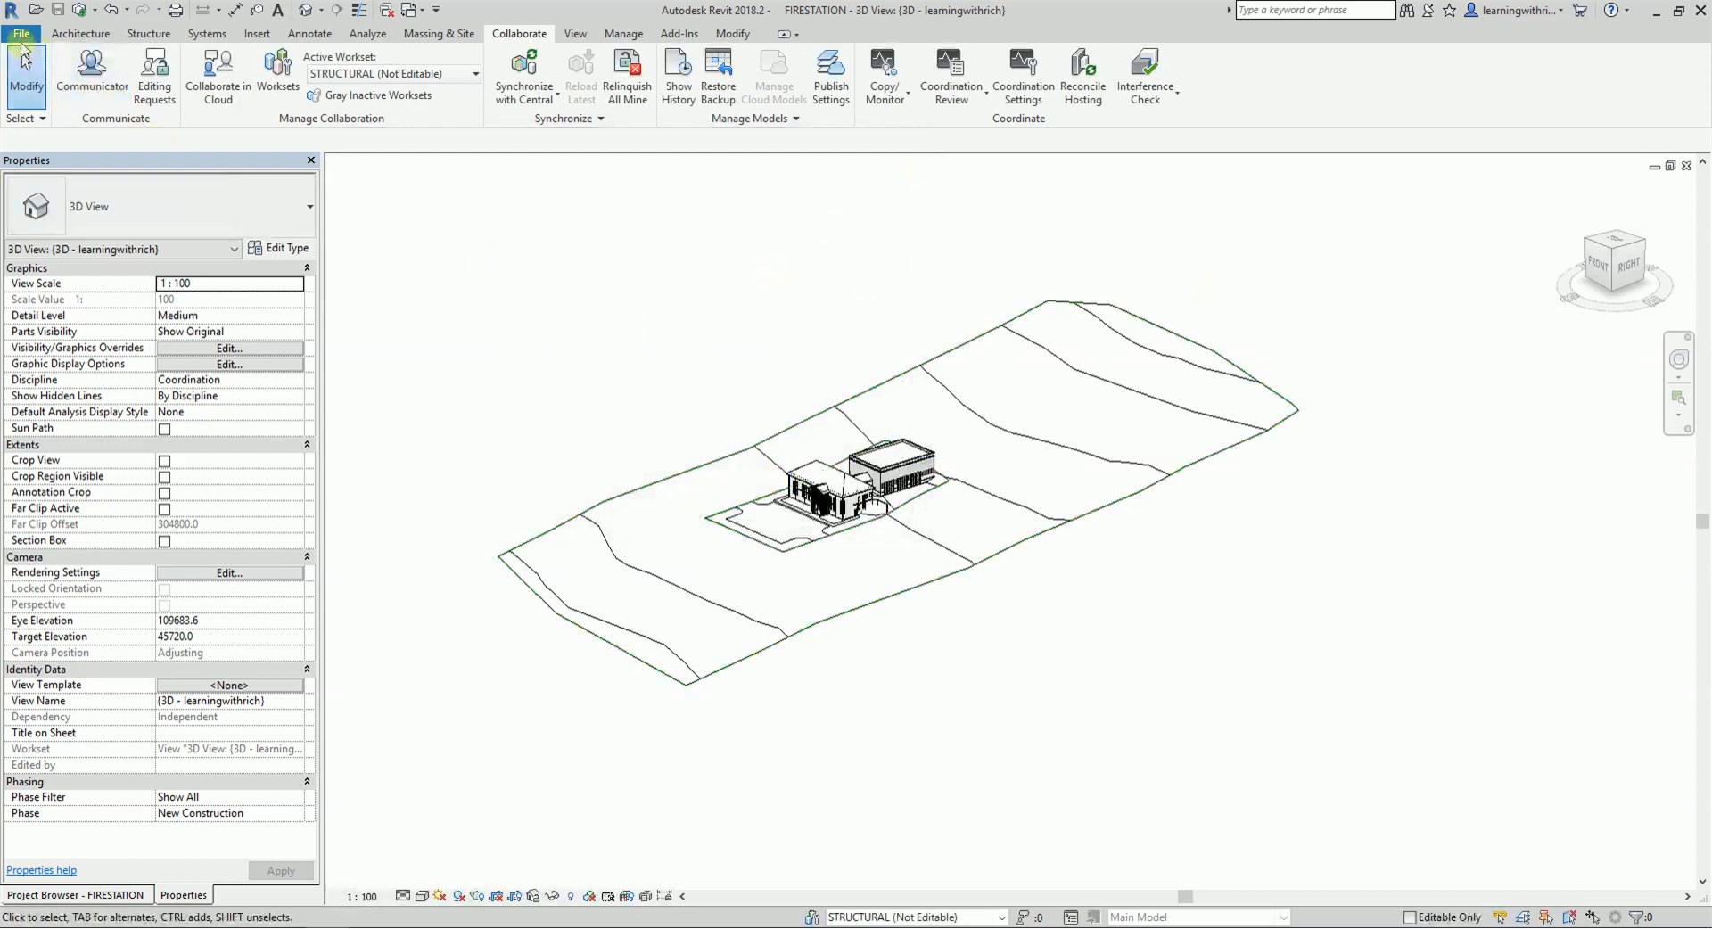
# - Close the current project and select the FIRESTATION.rvt central file in the WORKSETS folder for opening
pyautogui.click(22, 34)
pyautogui.click(50, 508)
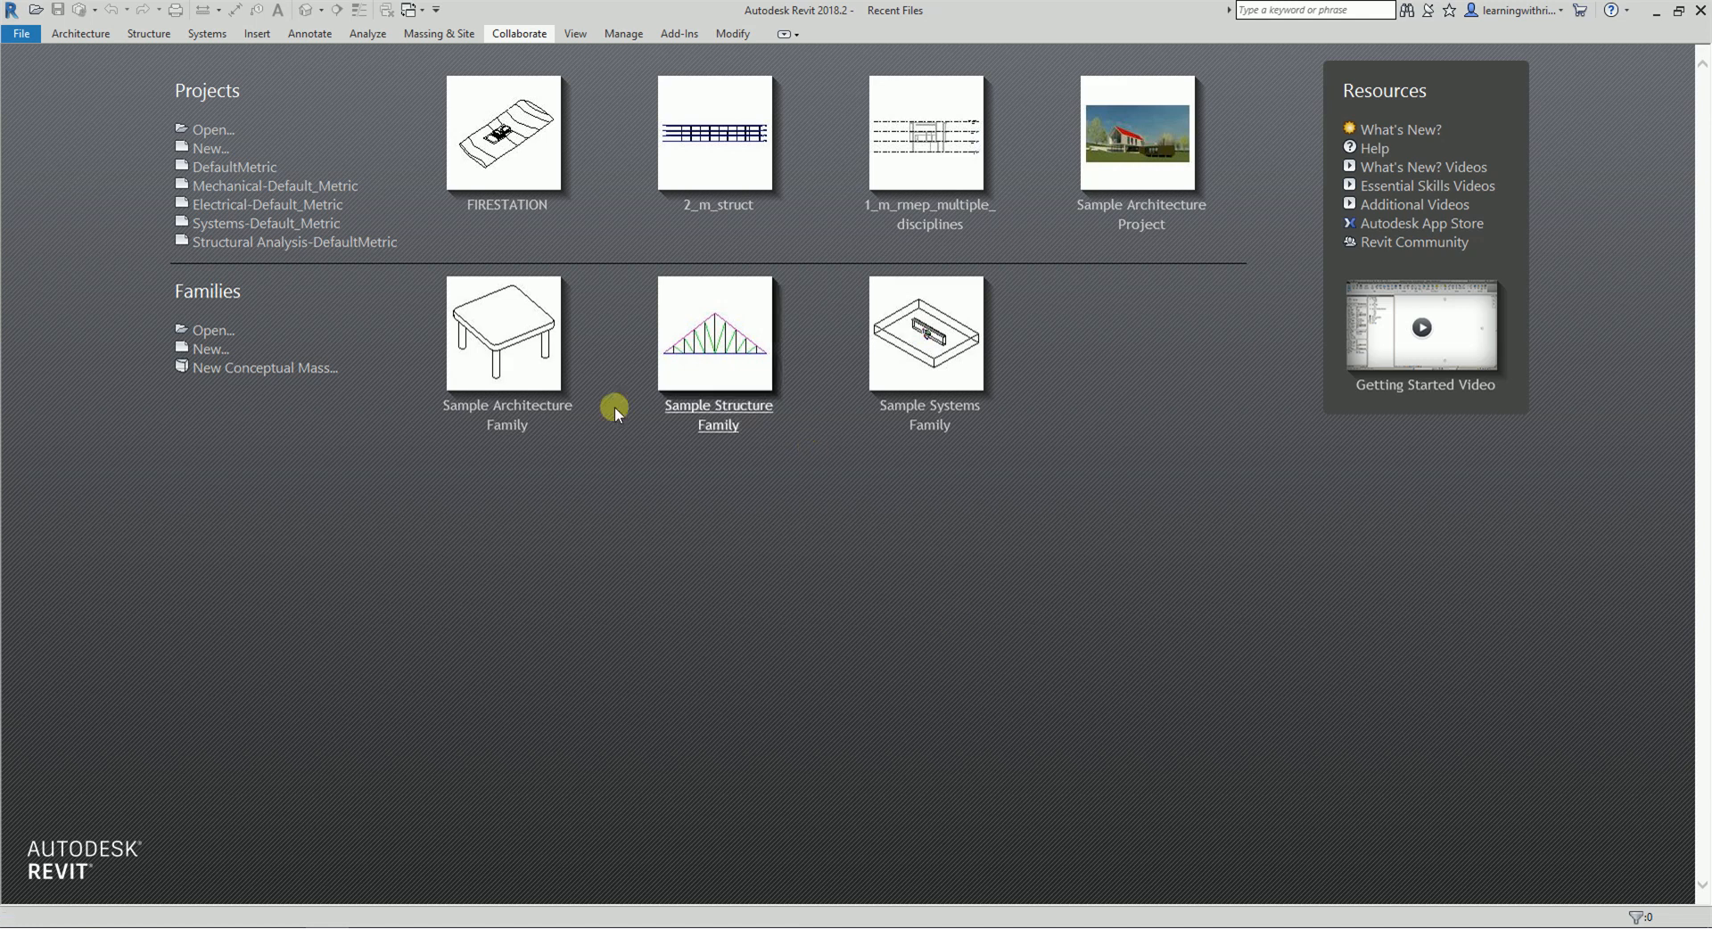
pyautogui.moveTo(496, 212)
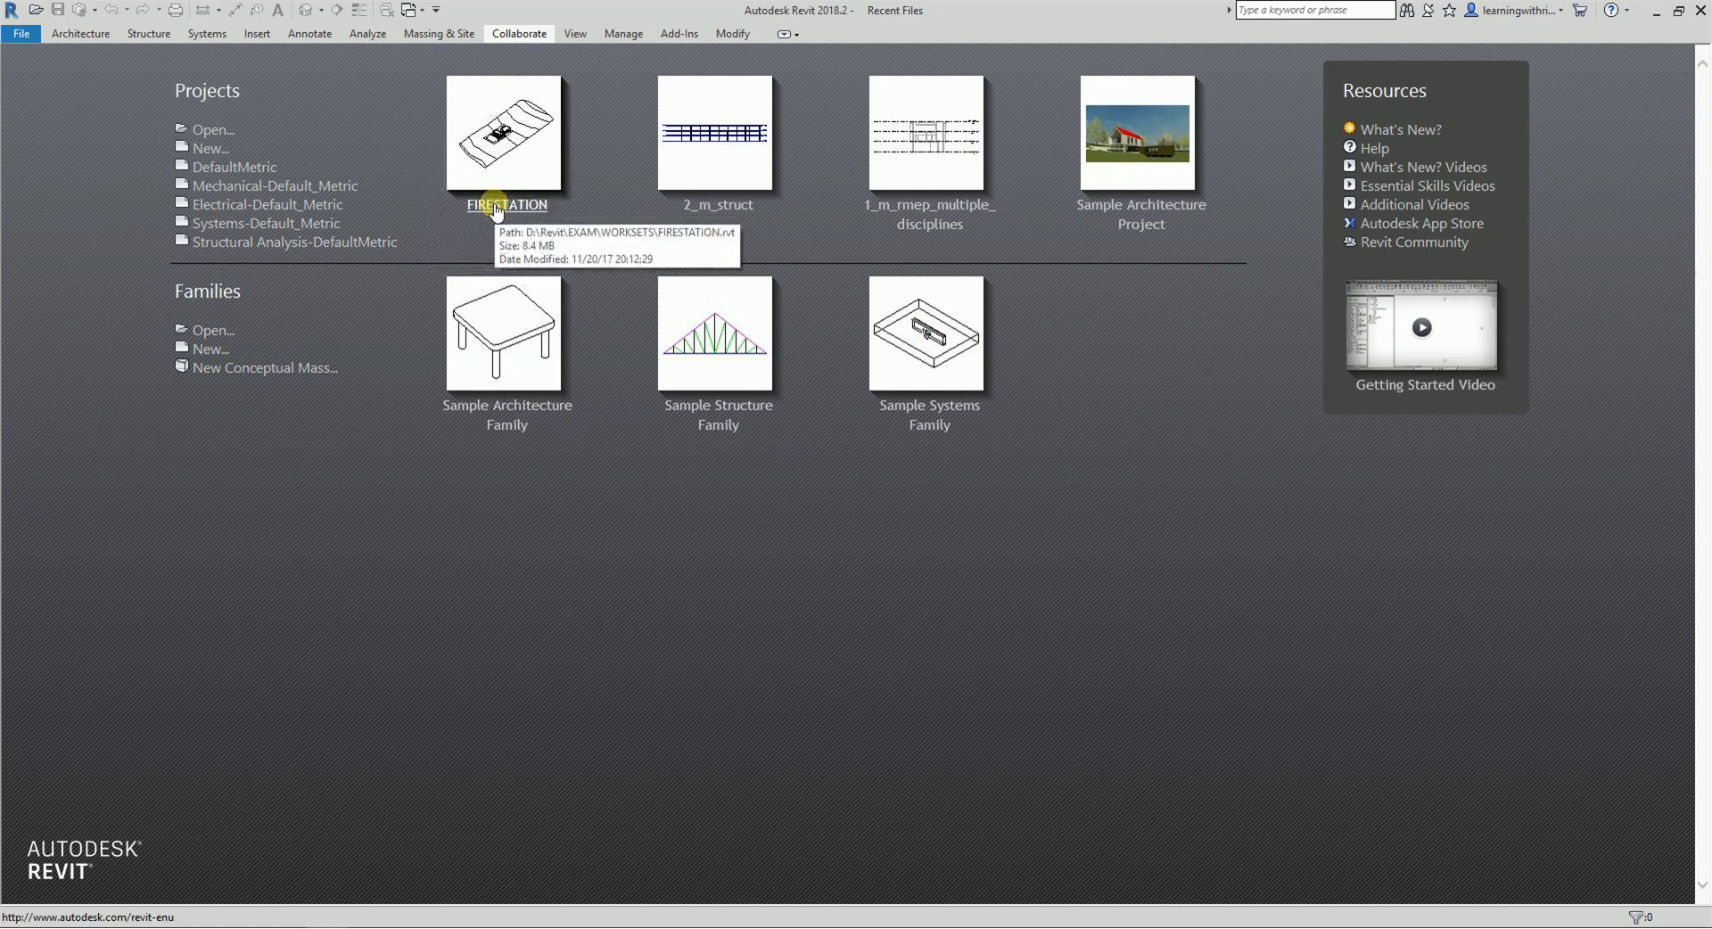
pyautogui.click(211, 131)
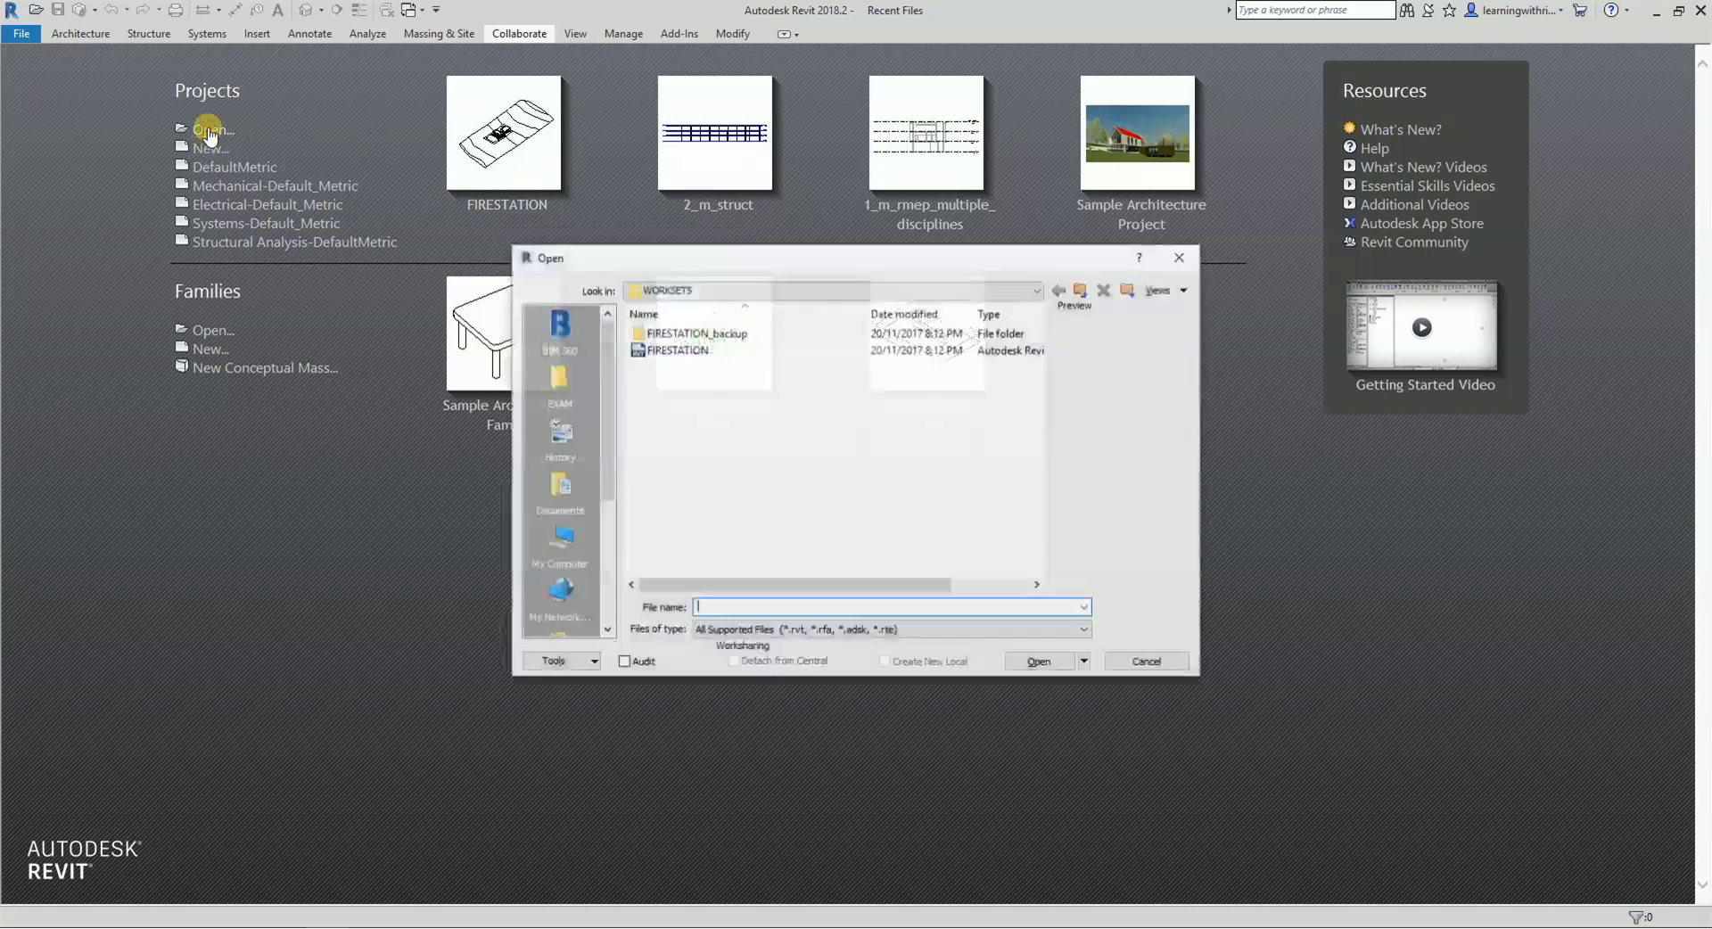
pyautogui.click(687, 352)
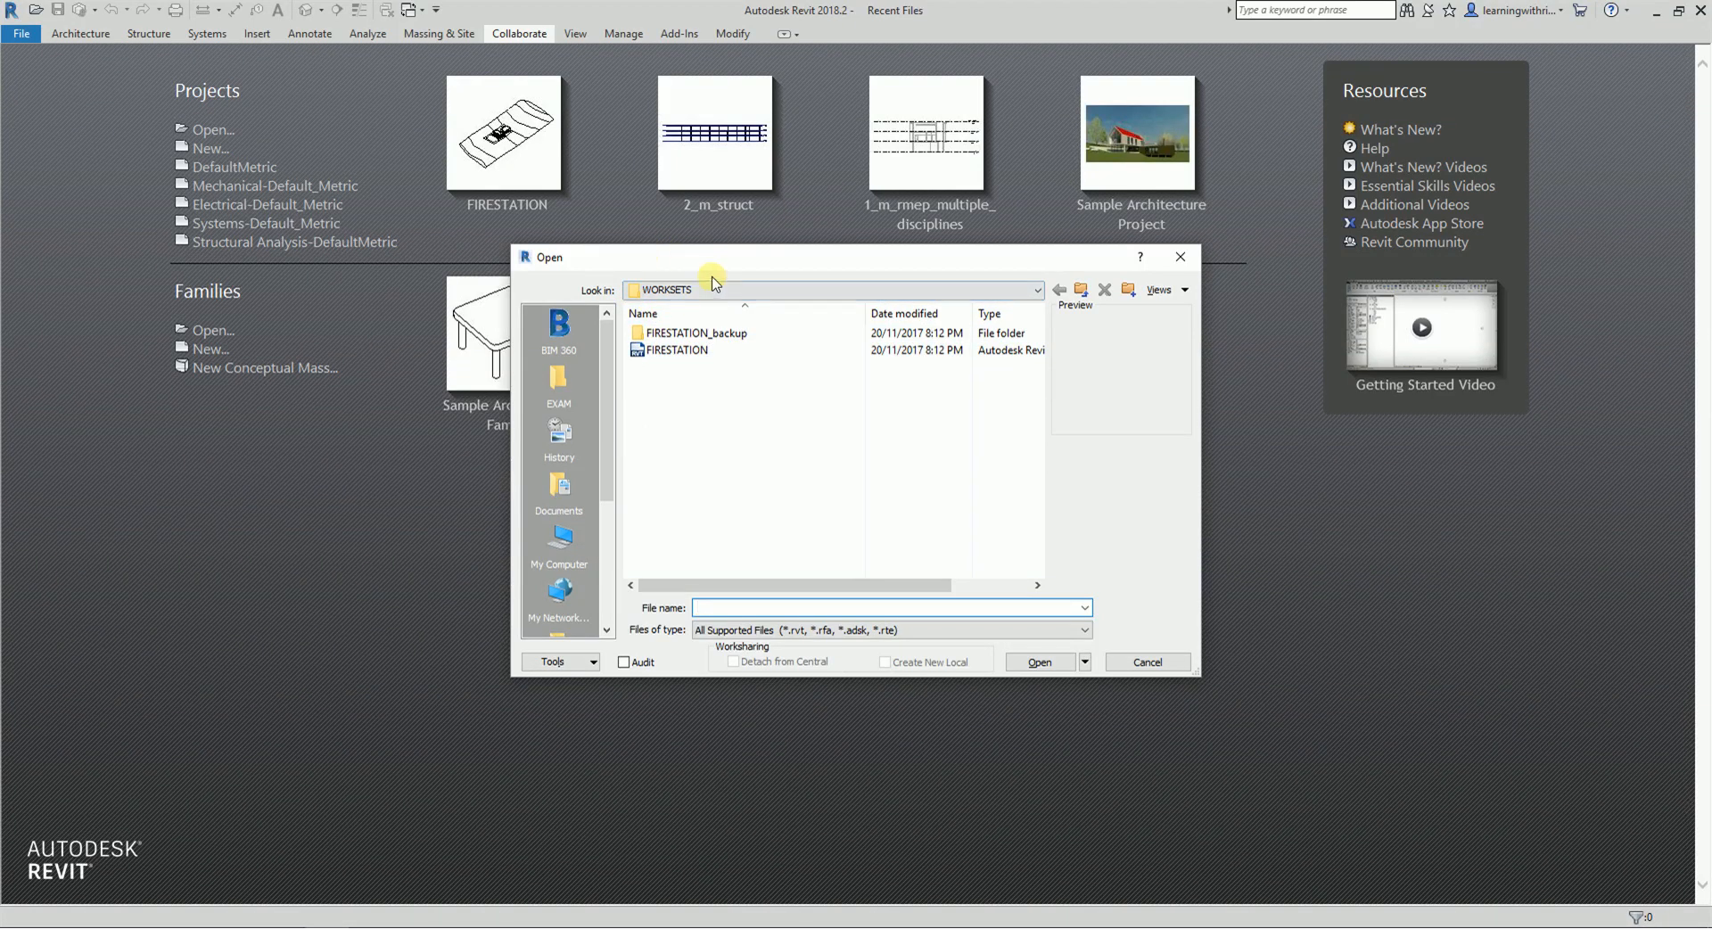
pyautogui.click(660, 295)
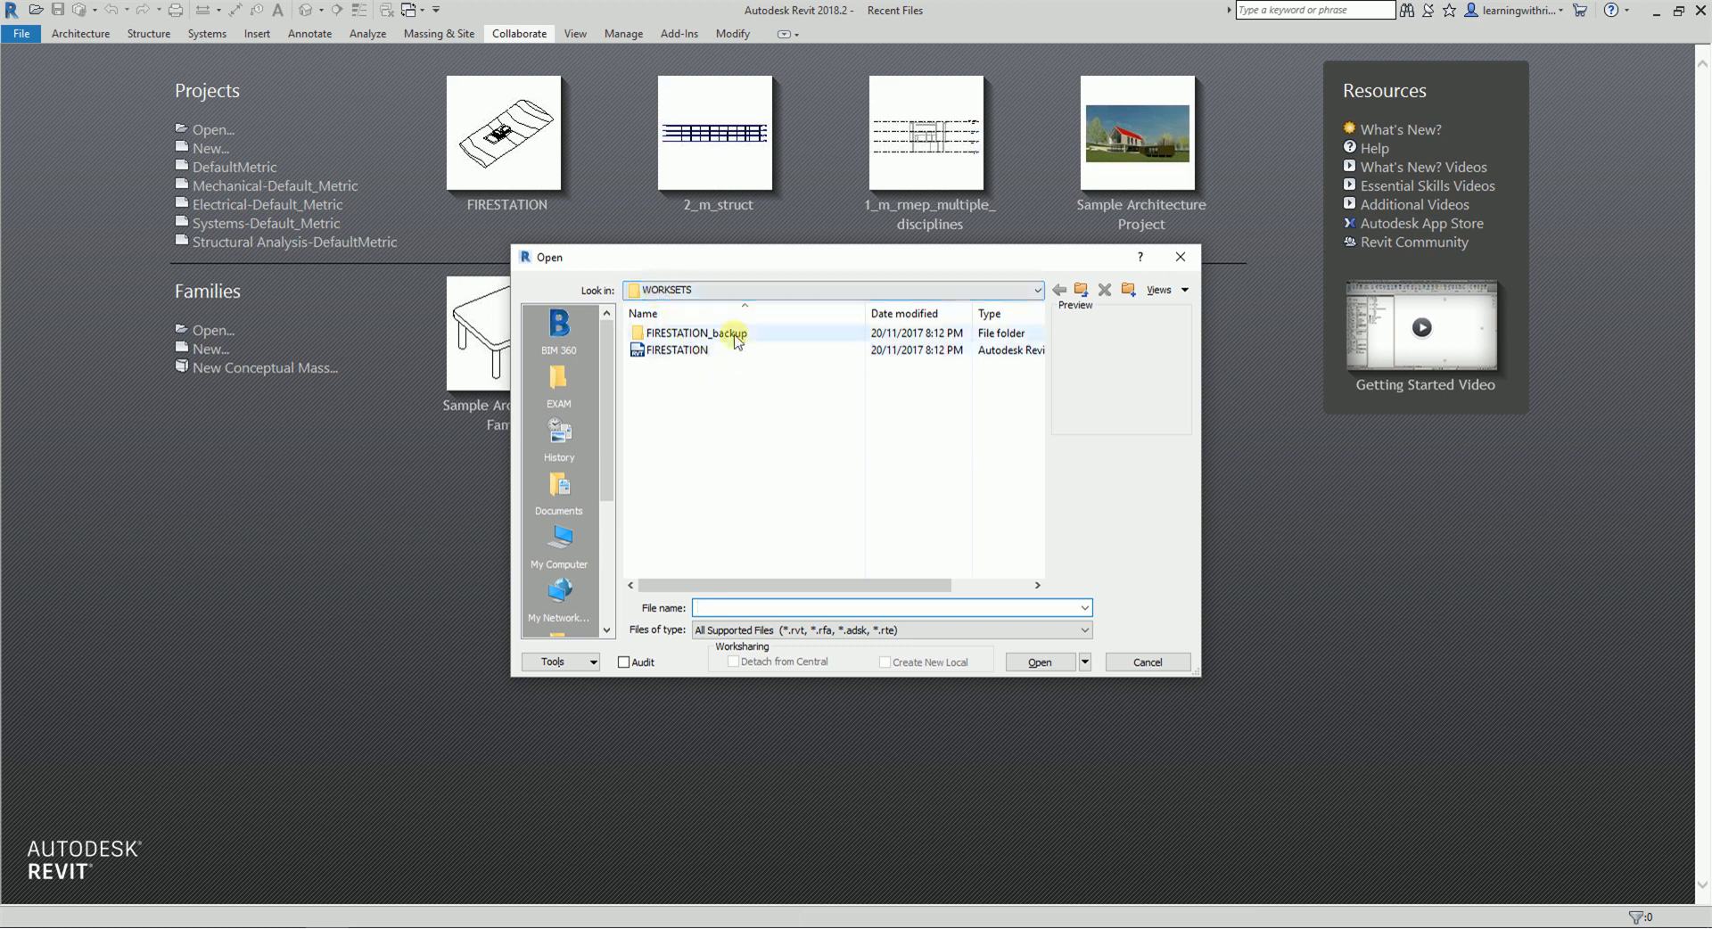
pyautogui.click(659, 394)
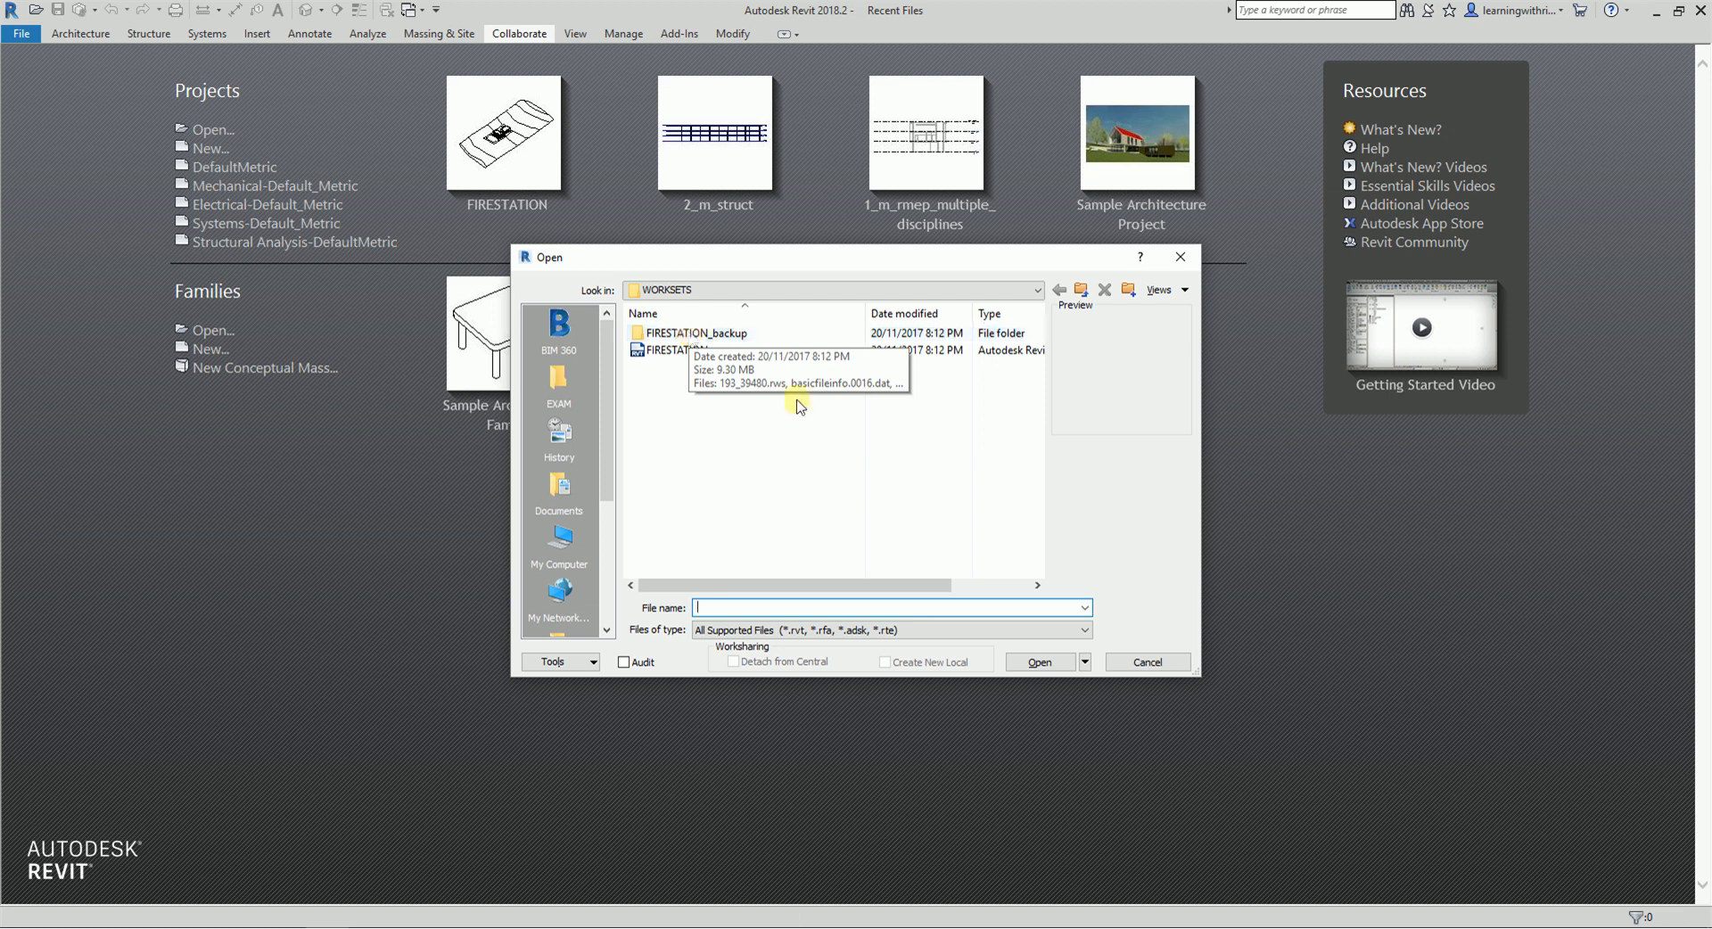
pyautogui.click(667, 355)
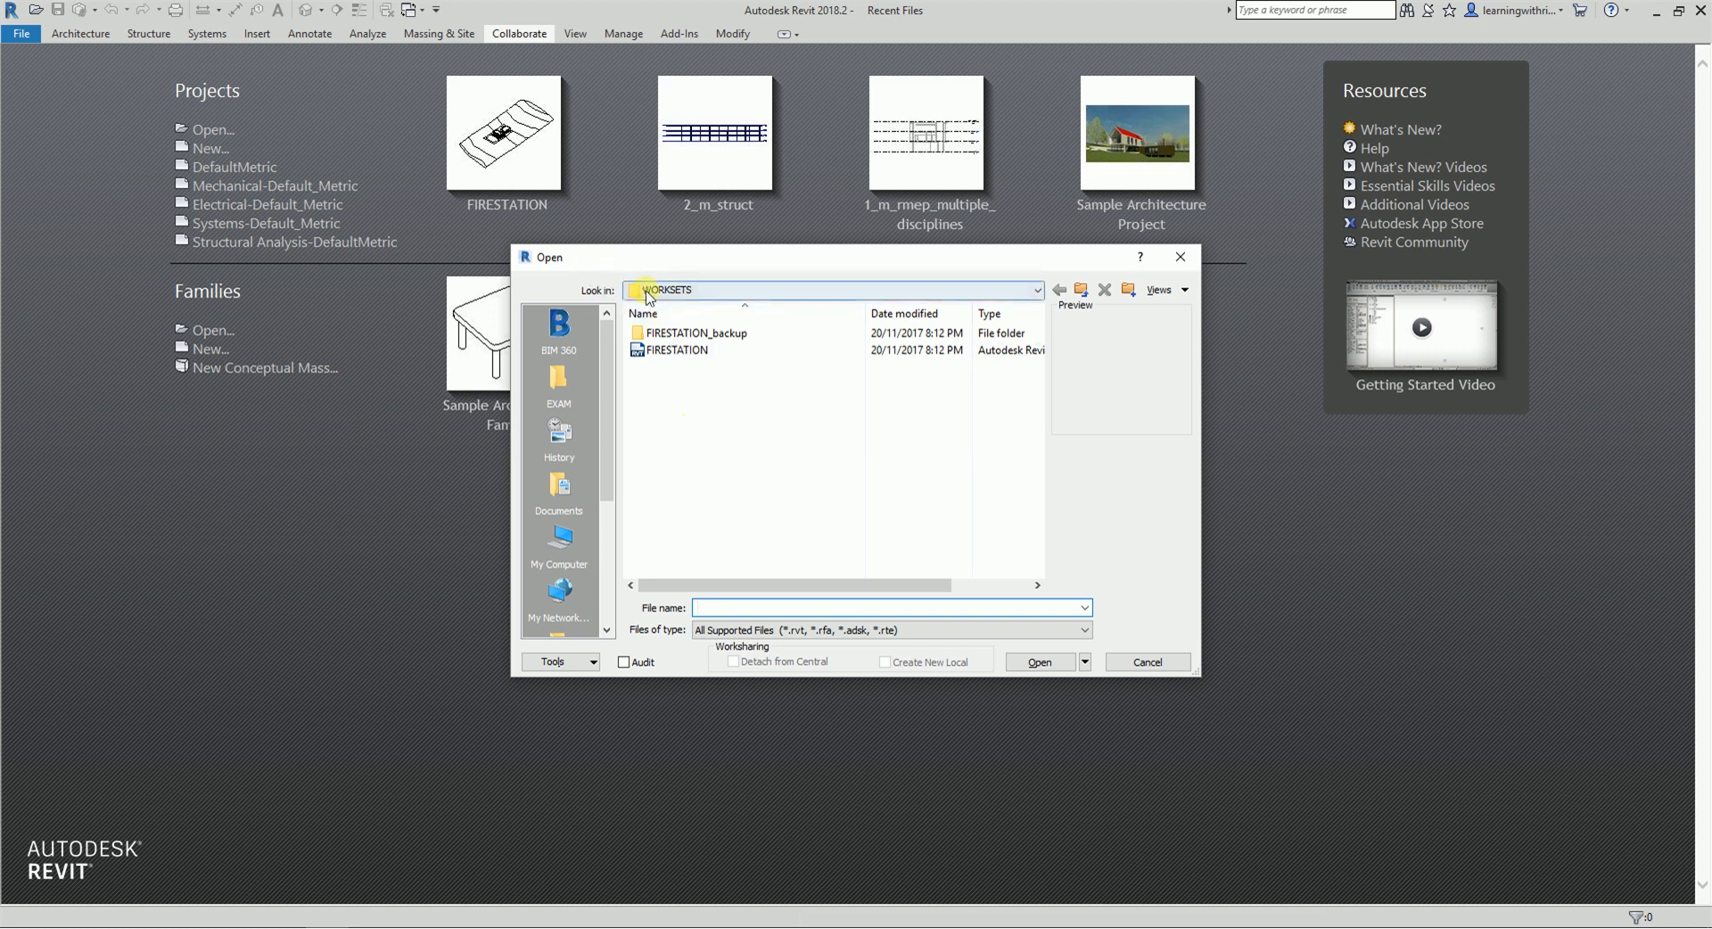
pyautogui.click(639, 356)
pyautogui.click(671, 351)
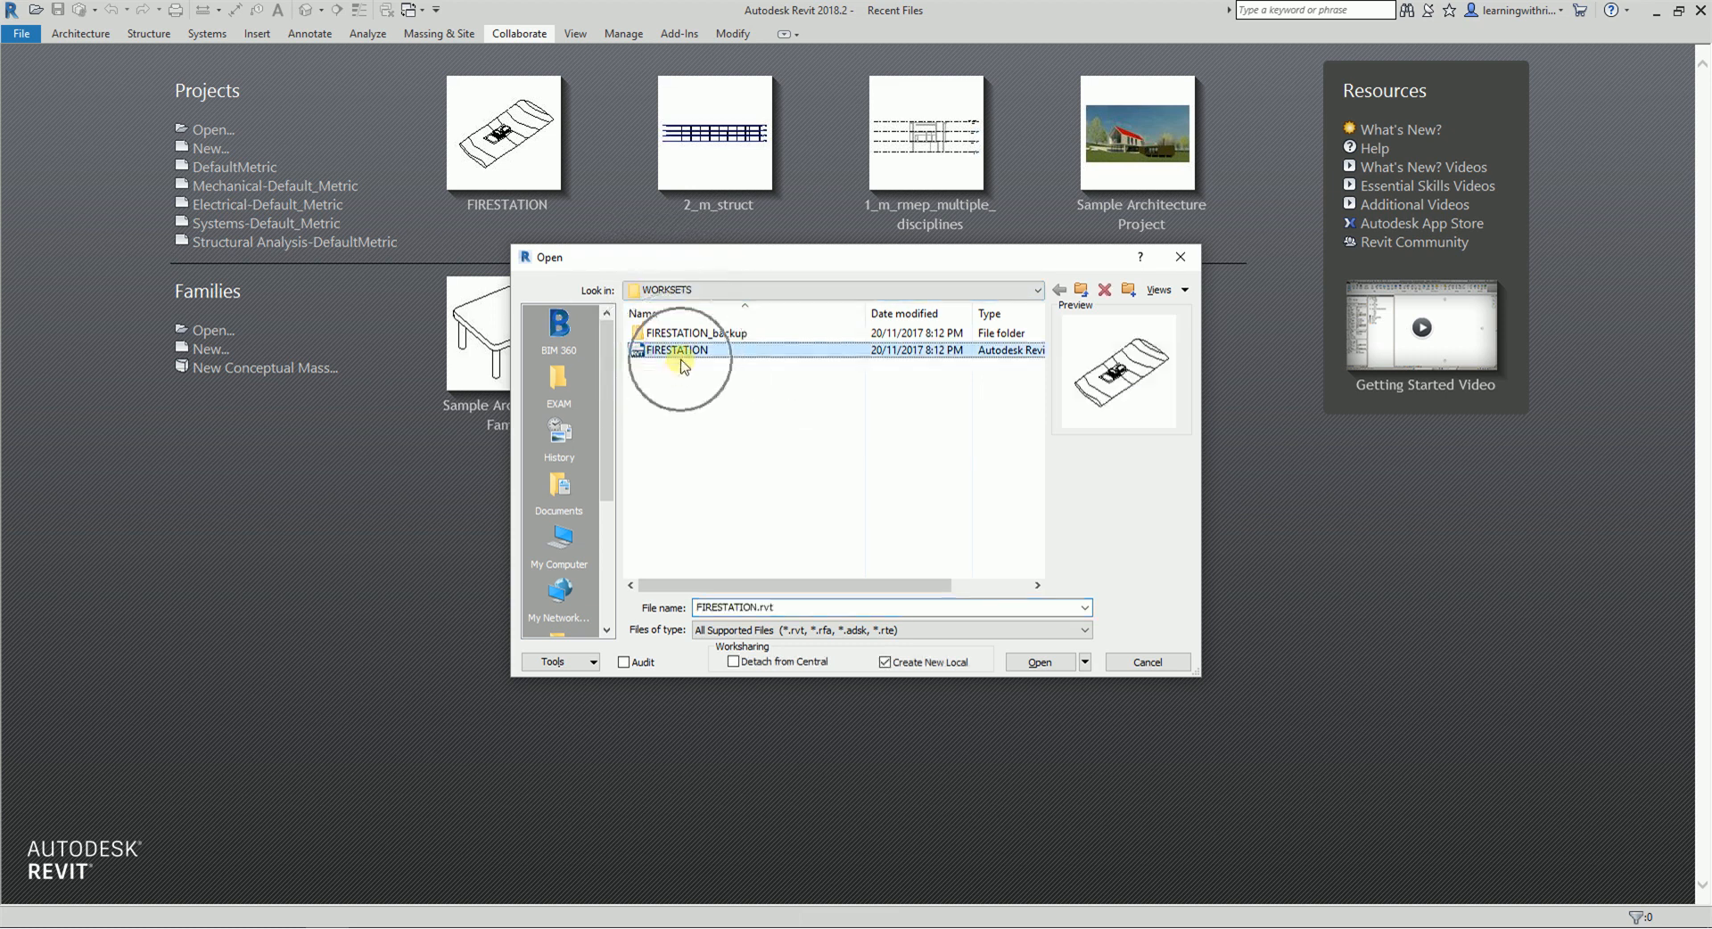
# - Open FIRESTATION.rvt as a new local copy, with the Create New Local option enabled
pyautogui.press('ctrl')
pyautogui.press('ctrl')
pyautogui.click(886, 663)
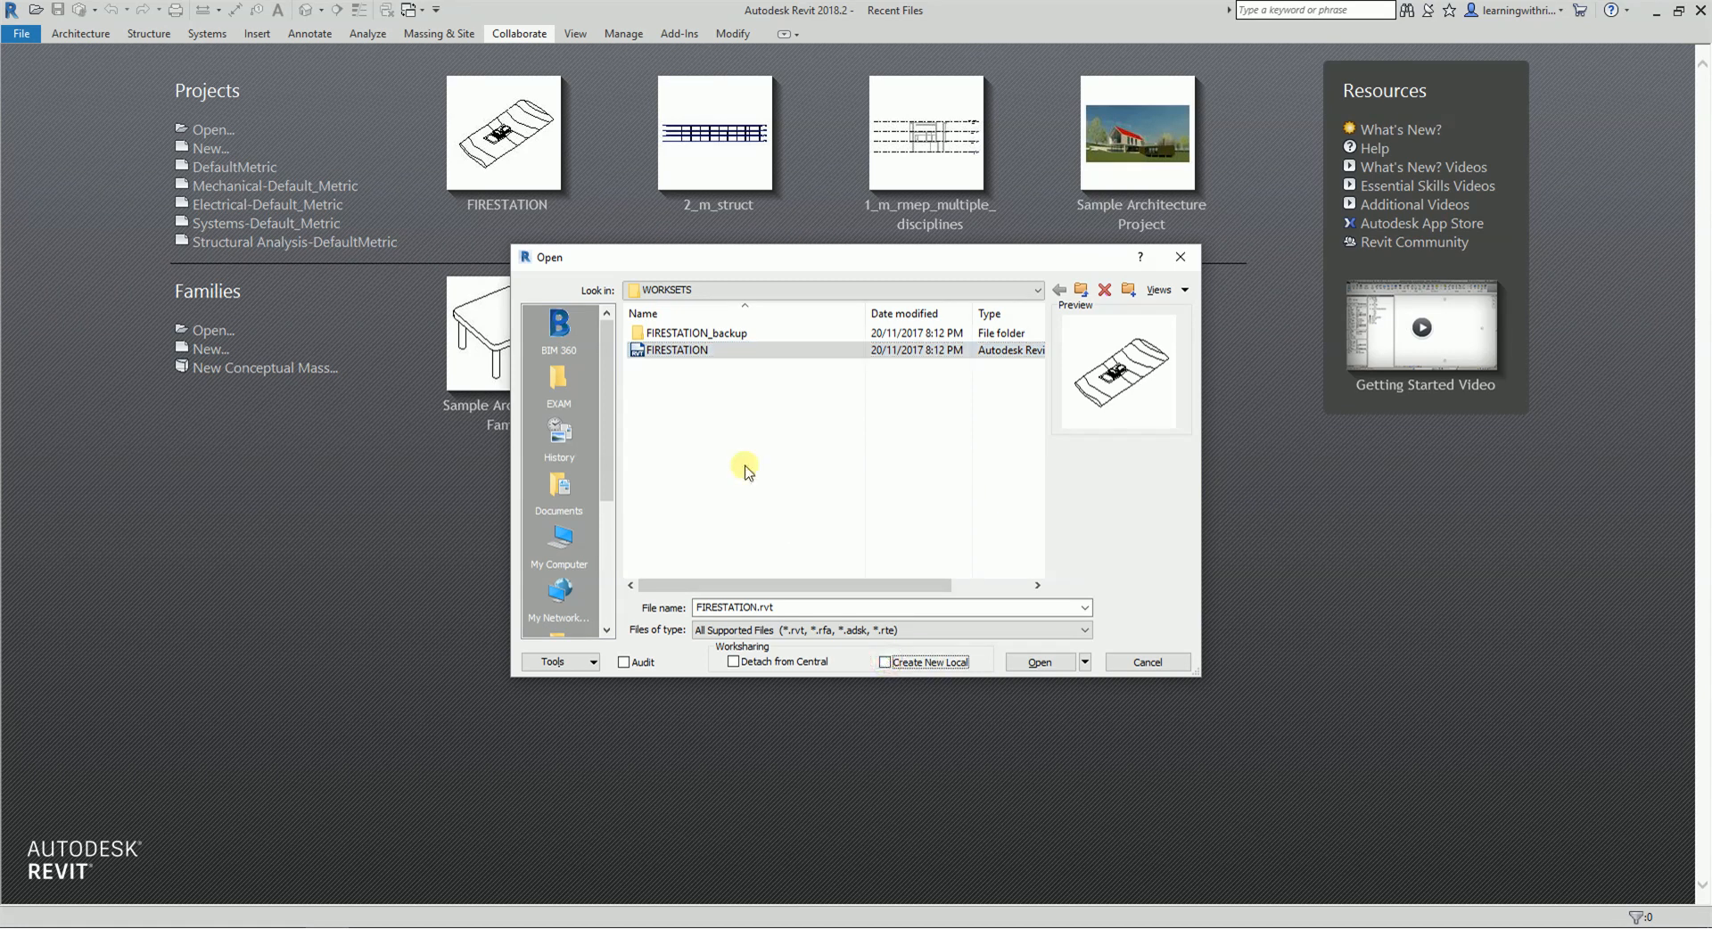
pyautogui.click(638, 350)
pyautogui.click(1031, 664)
pyautogui.click(885, 662)
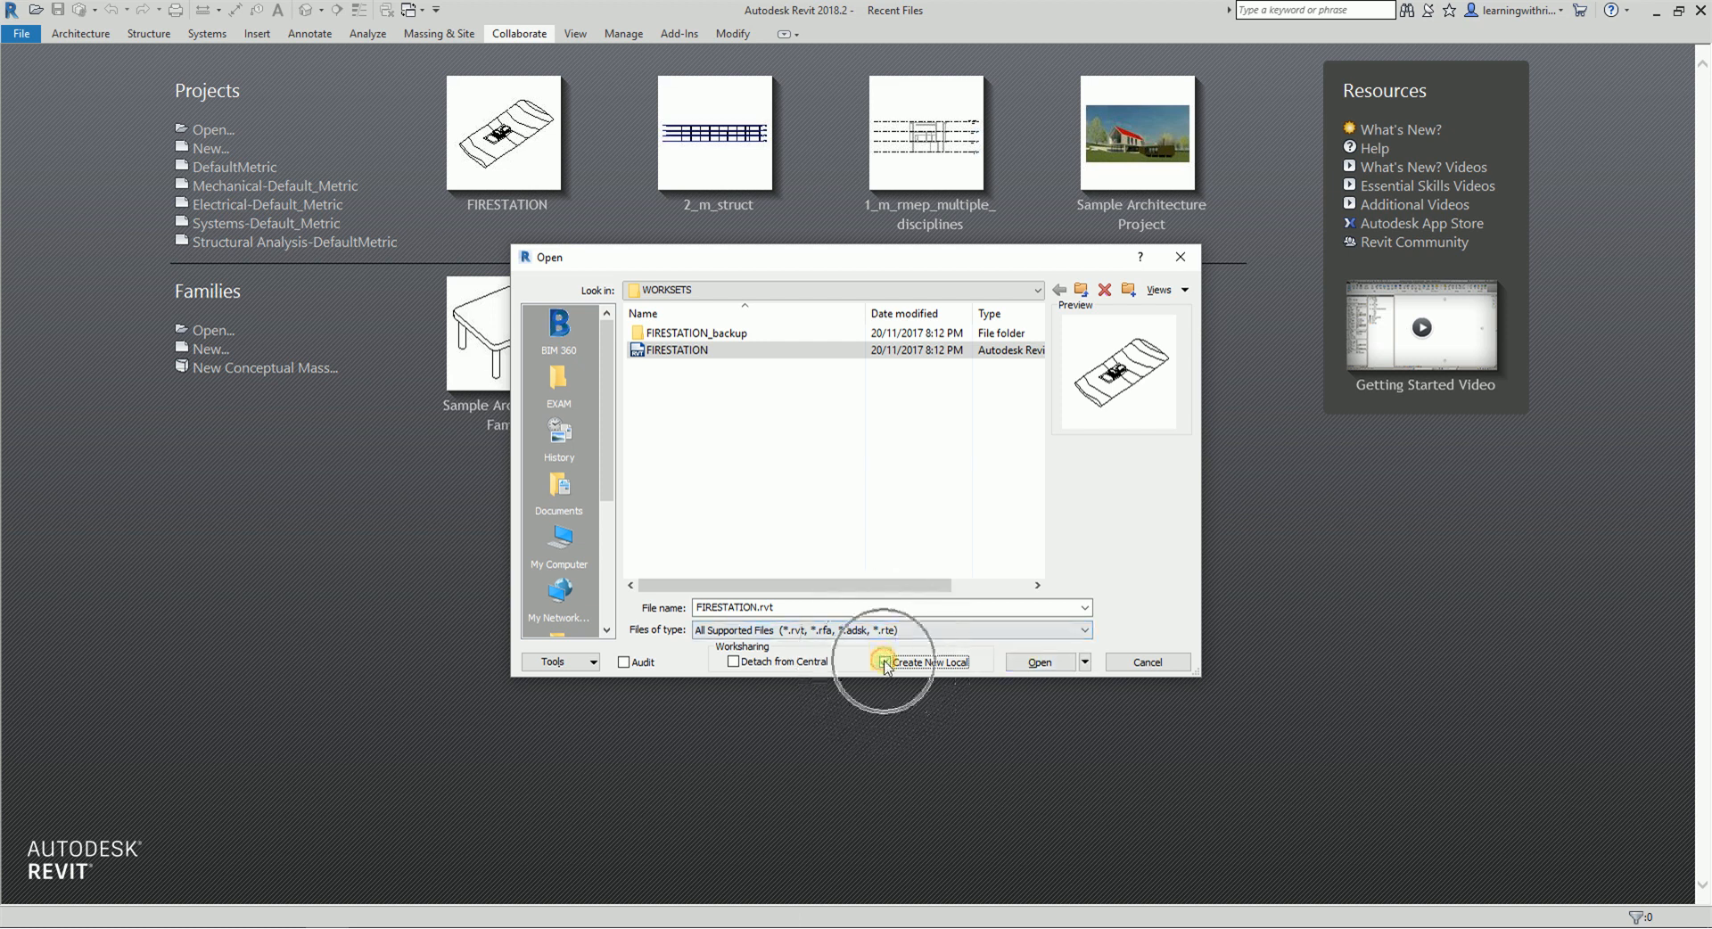
pyautogui.click(637, 352)
pyautogui.click(637, 352)
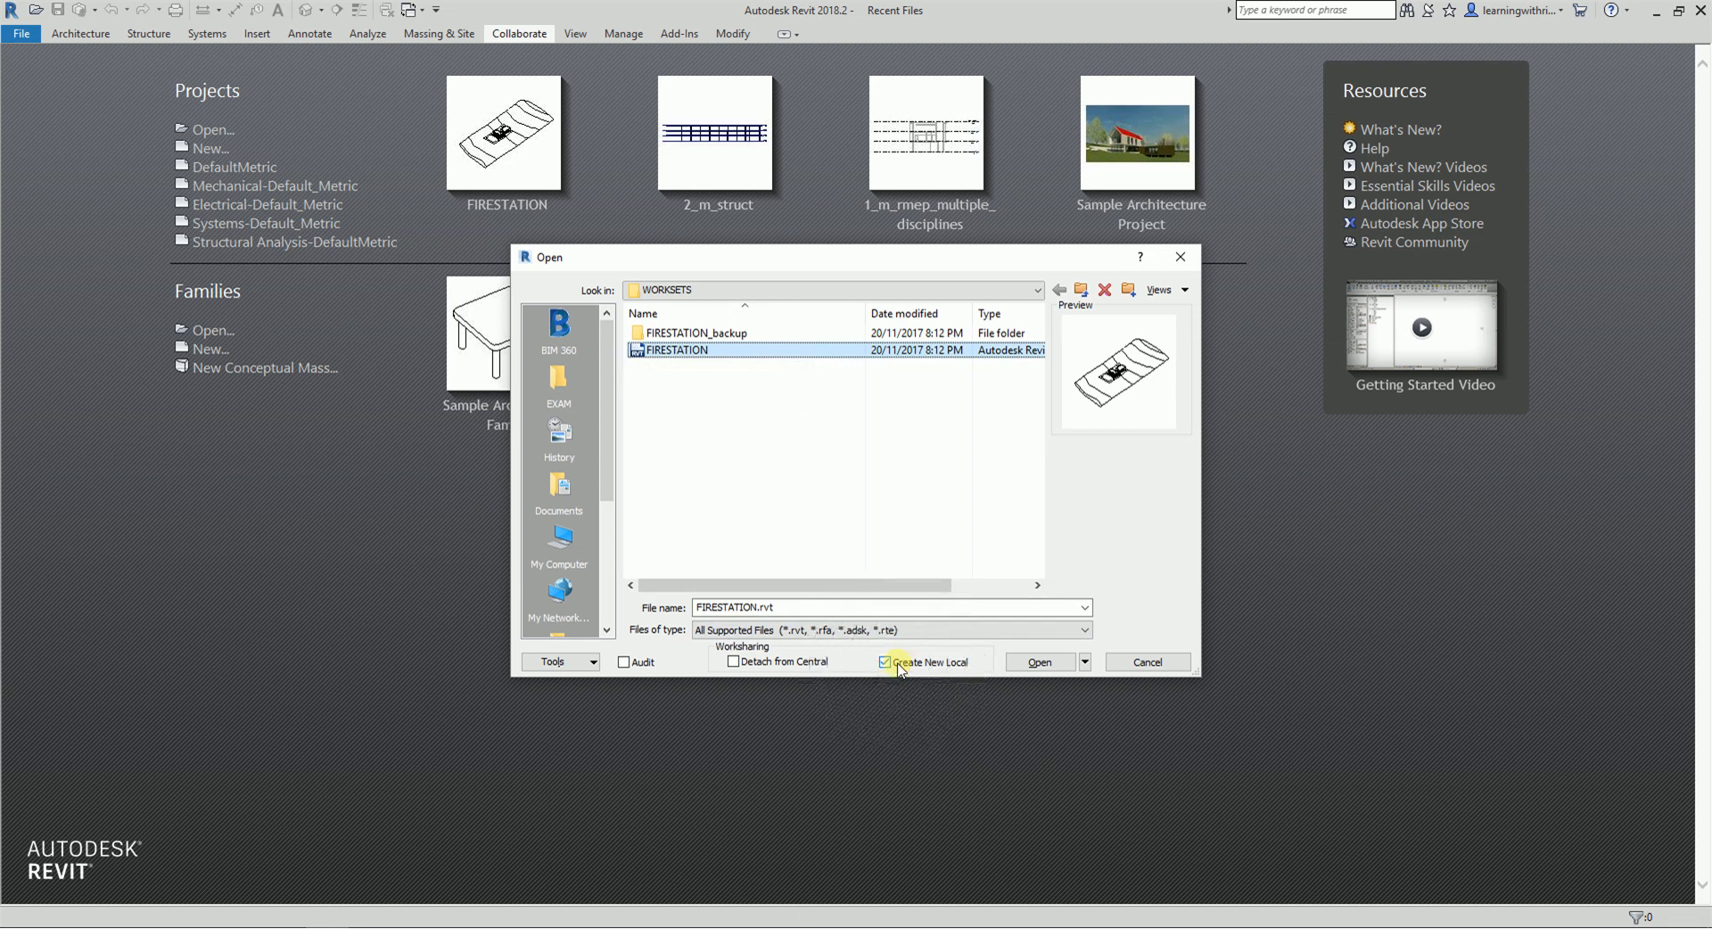
pyautogui.click(1041, 664)
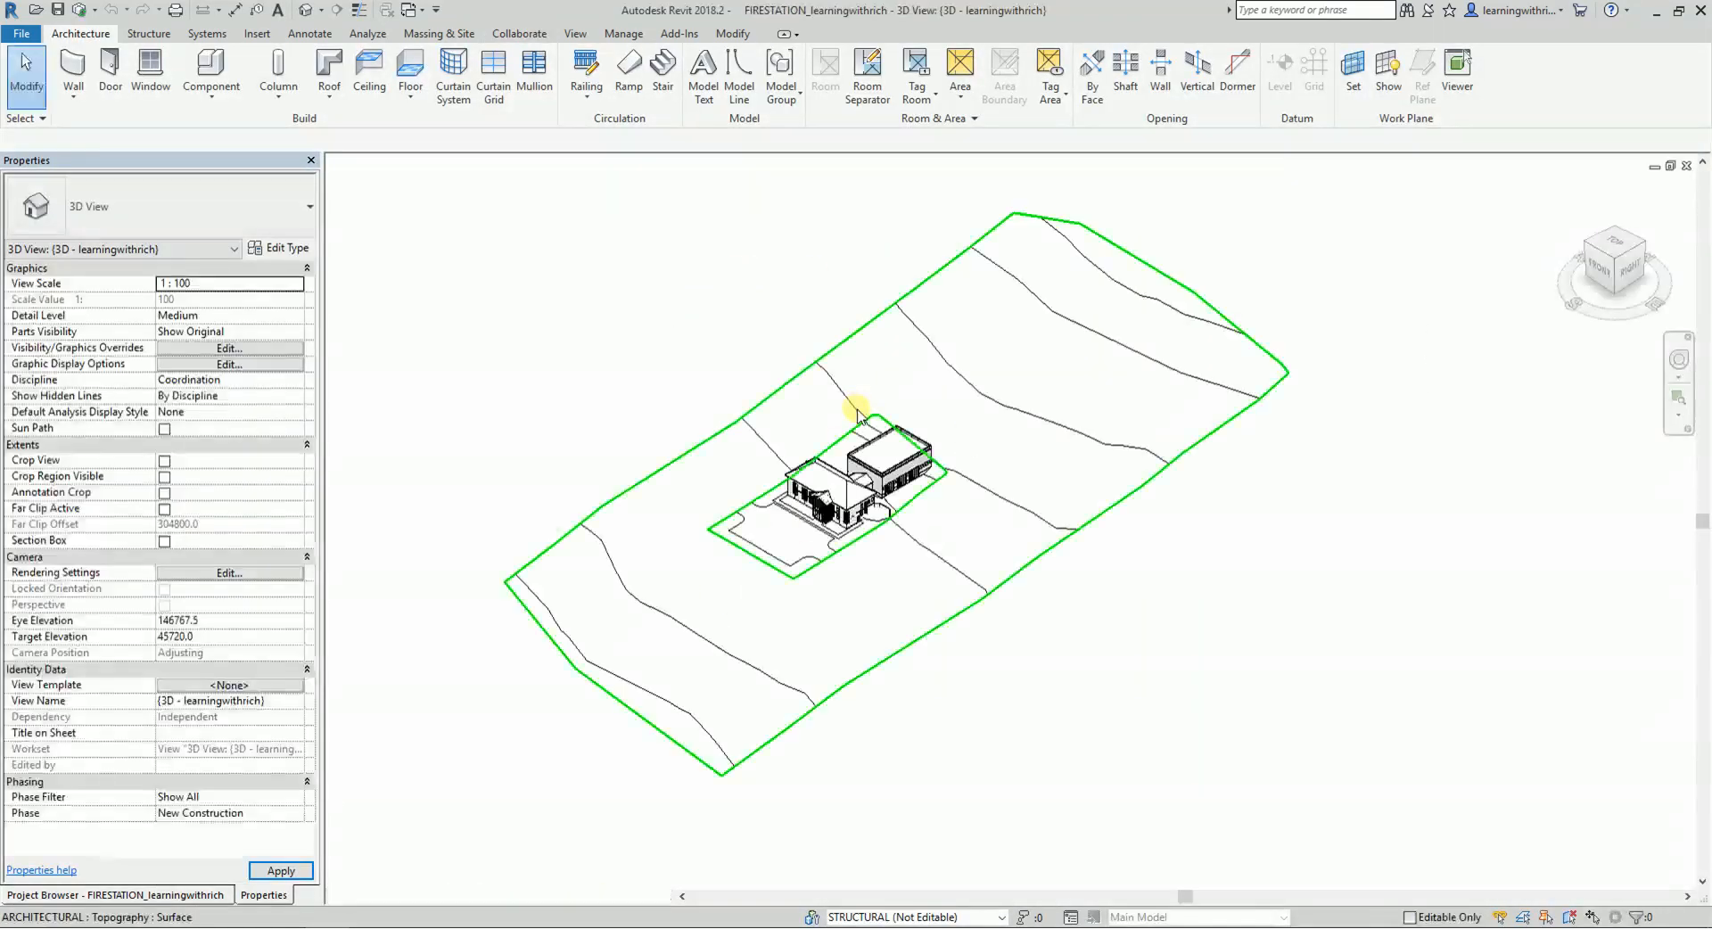
# - Open the Ground Floor plan and make ARCHITECTURAL the active workset
pyautogui.keyDown('shift'); pyautogui.moveTo(1081, 713); pyautogui.dragTo(1043, 545, button='middle'); pyautogui.keyUp('shift')
pyautogui.click(196, 894)
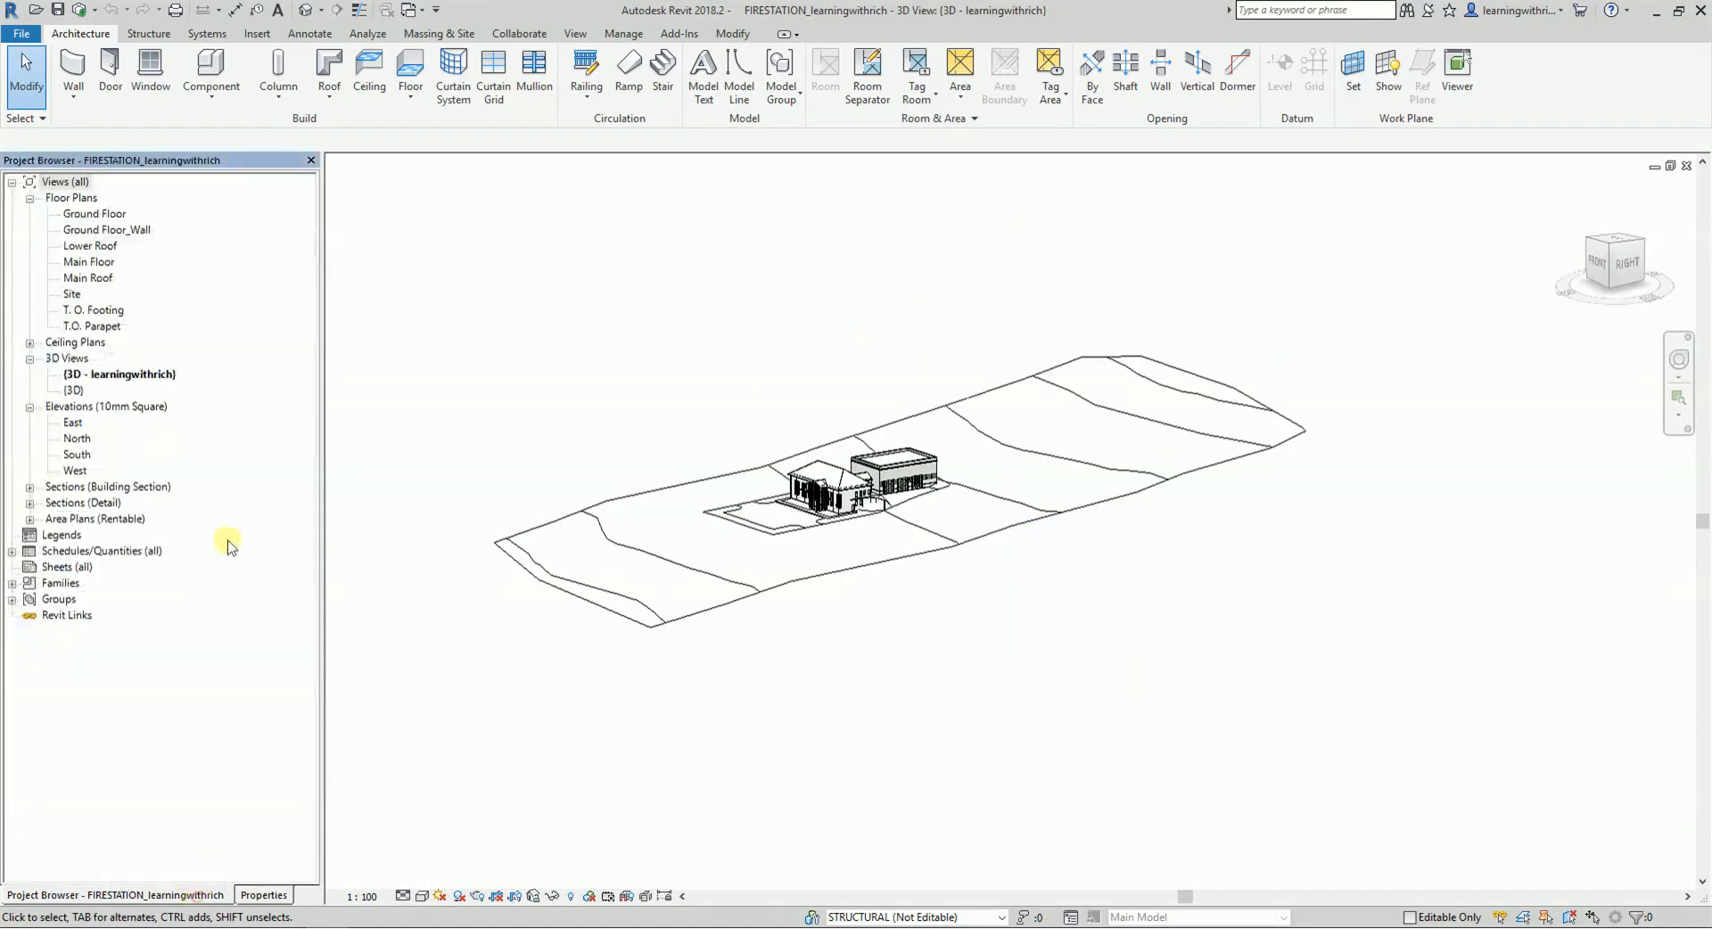
pyautogui.click(85, 199)
pyautogui.doubleClick(92, 214)
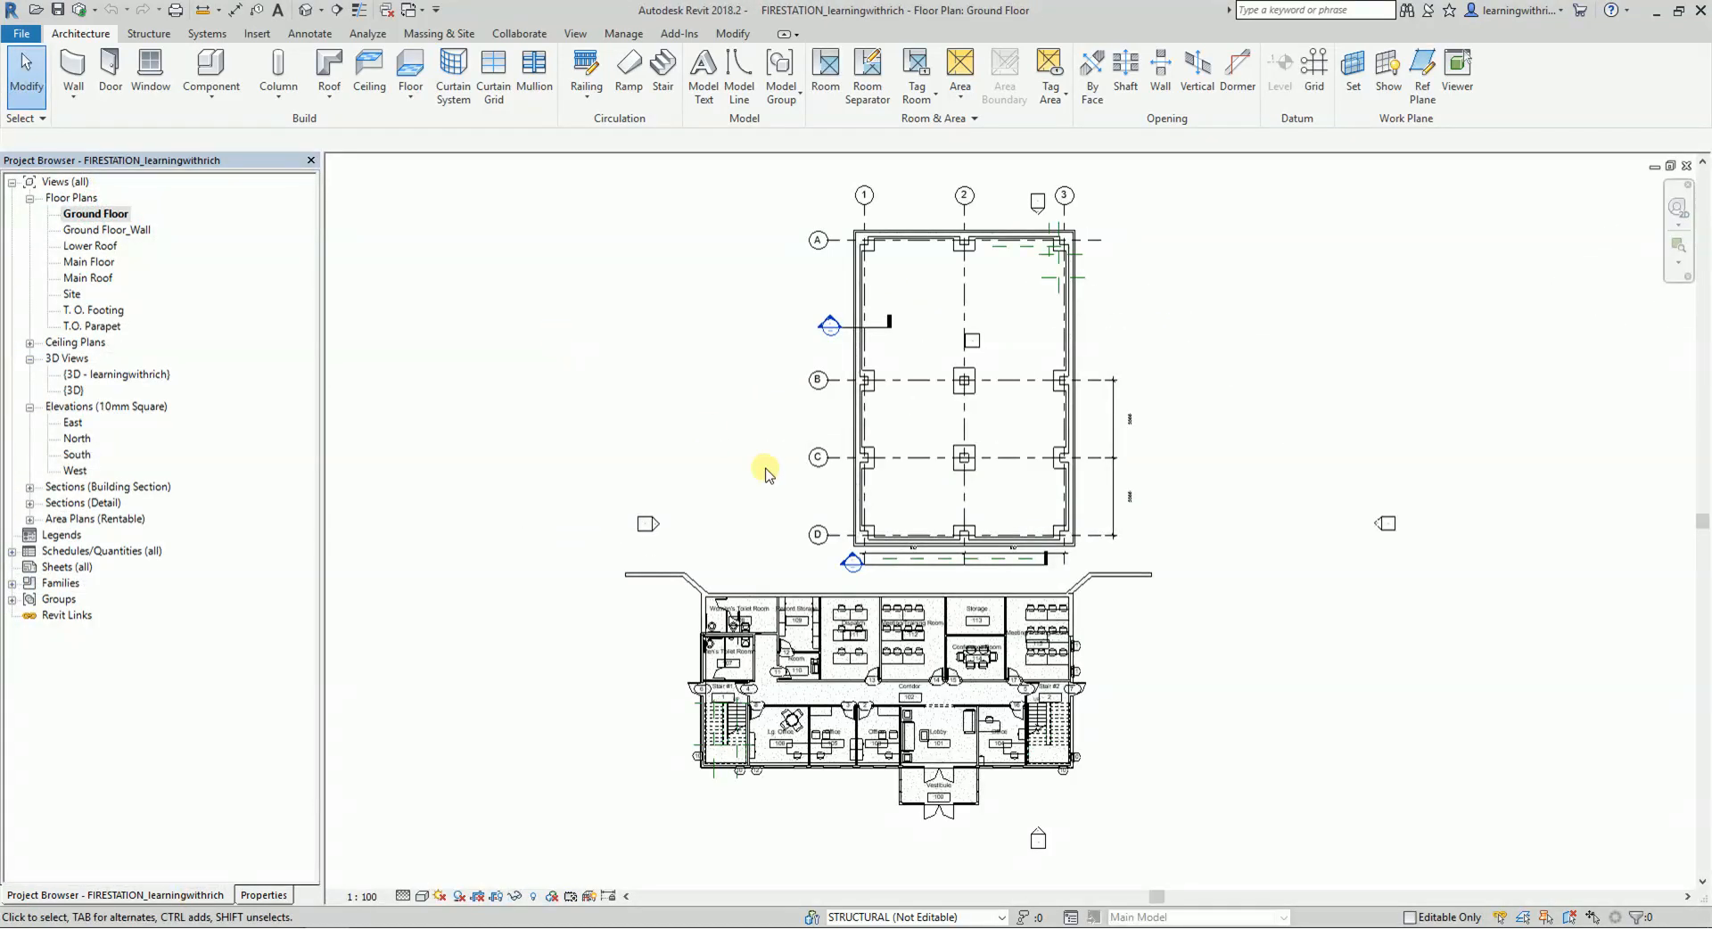
pyautogui.click(1002, 918)
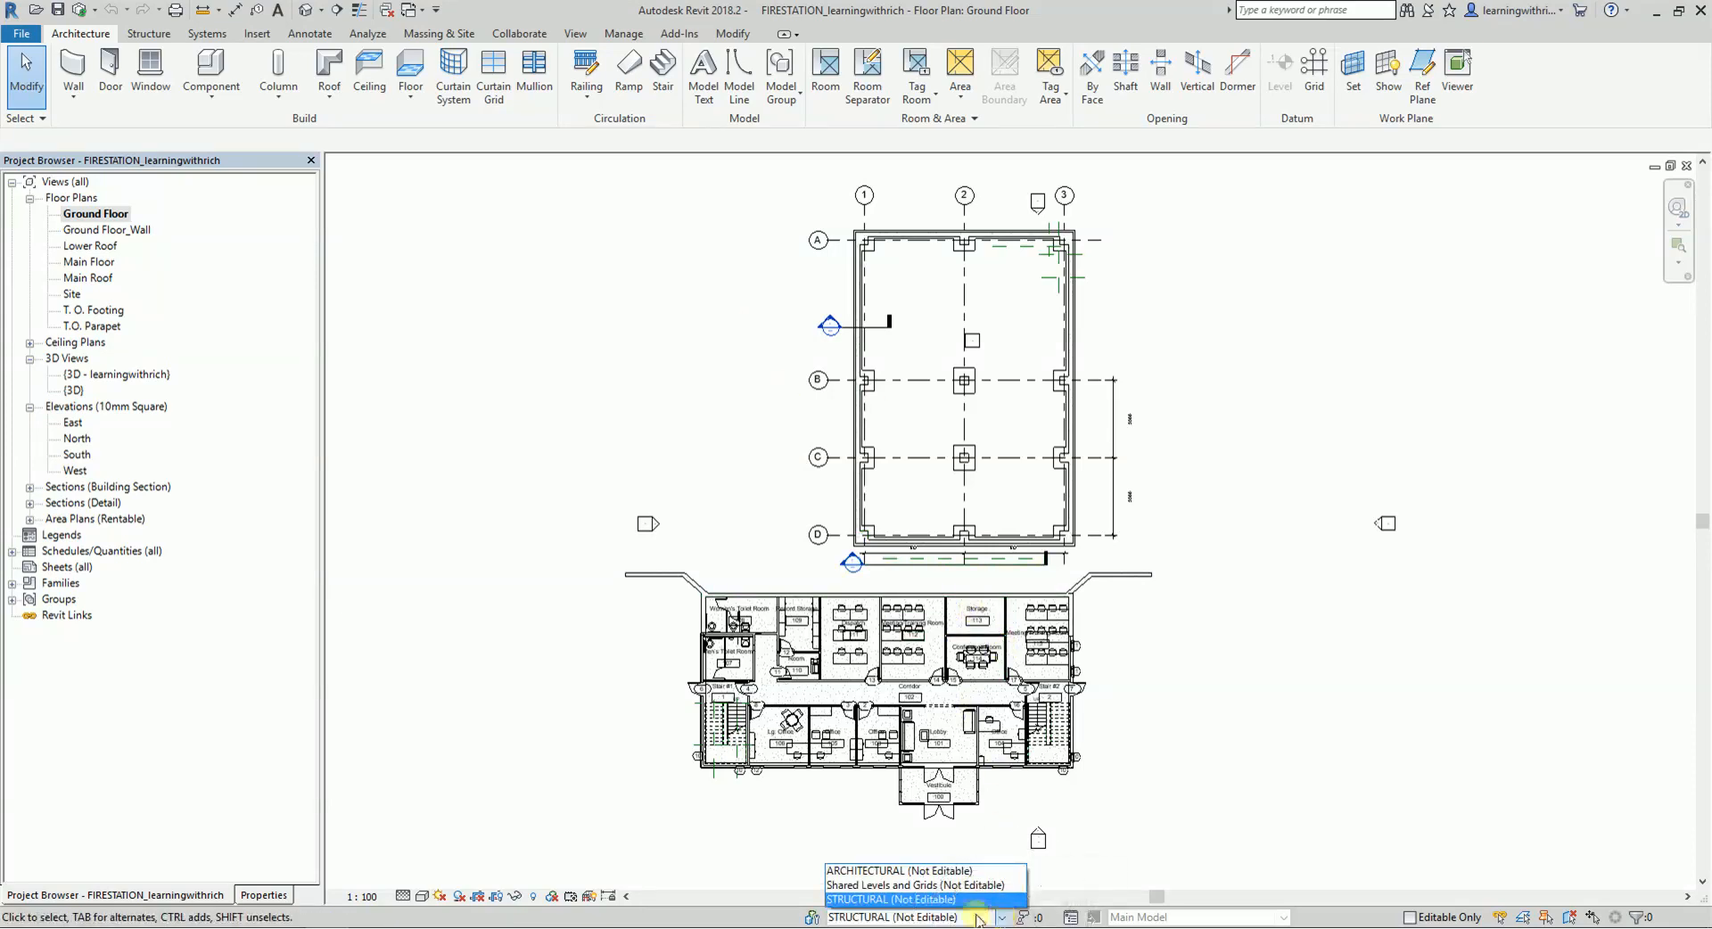
pyautogui.click(883, 871)
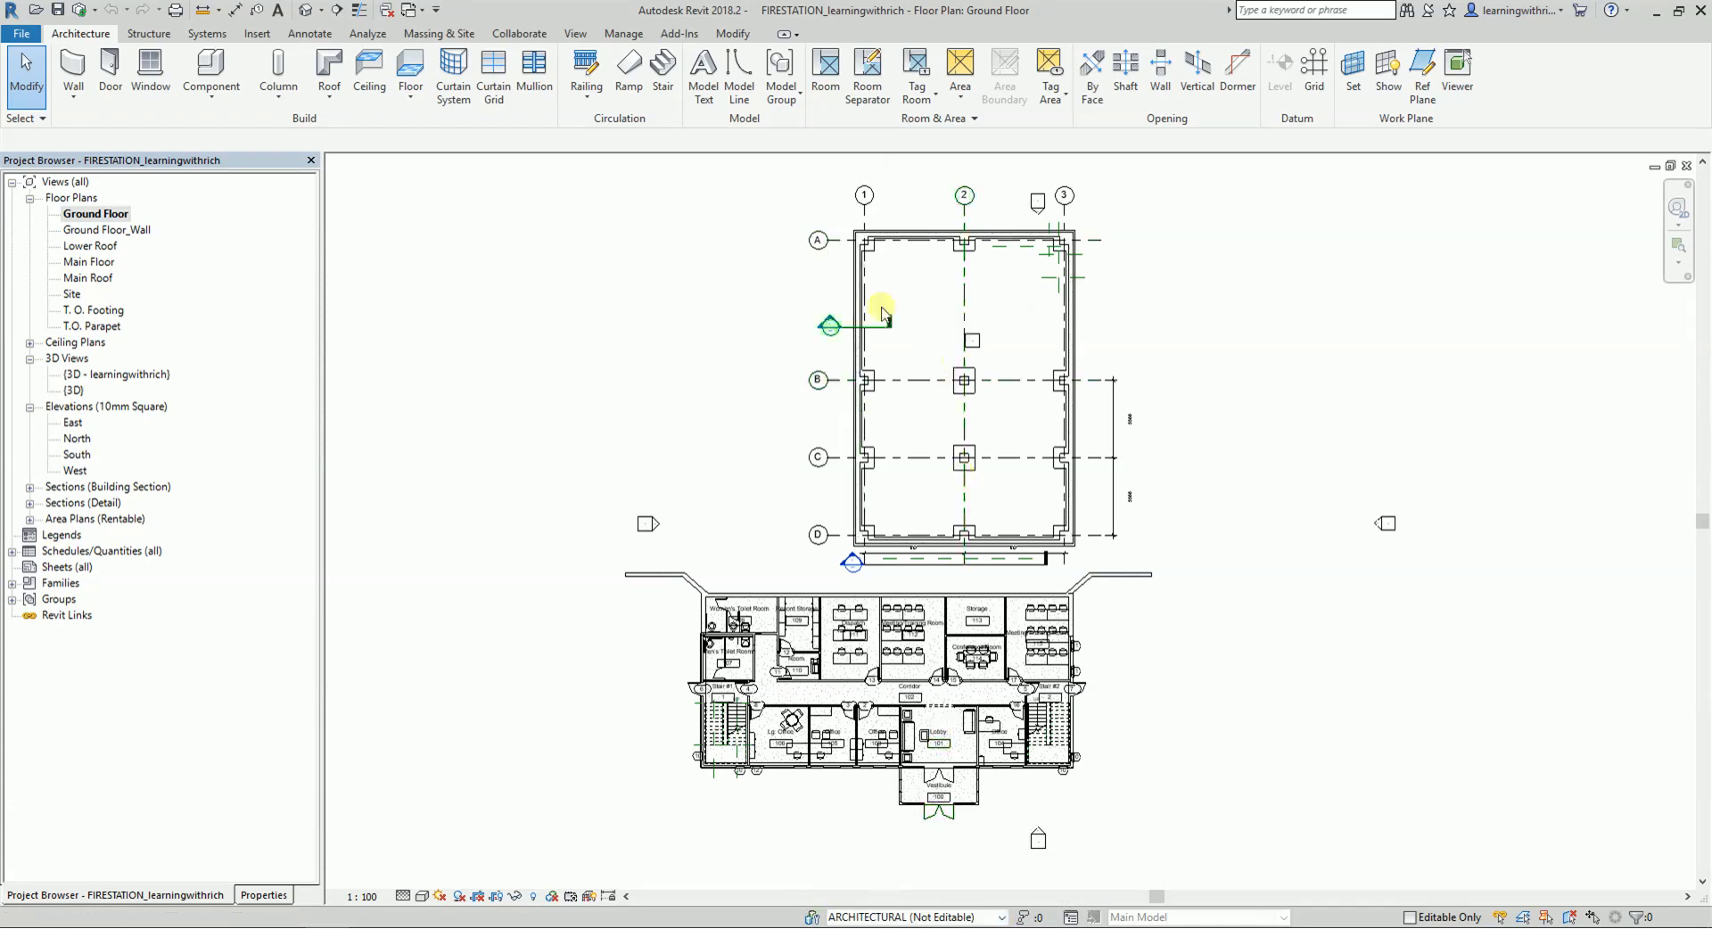
# - Draw a rectangular room of walls about 5700 by 5500 mm outside the building, west of grid line 1 between grids A and B
pyautogui.scroll(2, 921, 282)
pyautogui.scroll(2, 917, 276)
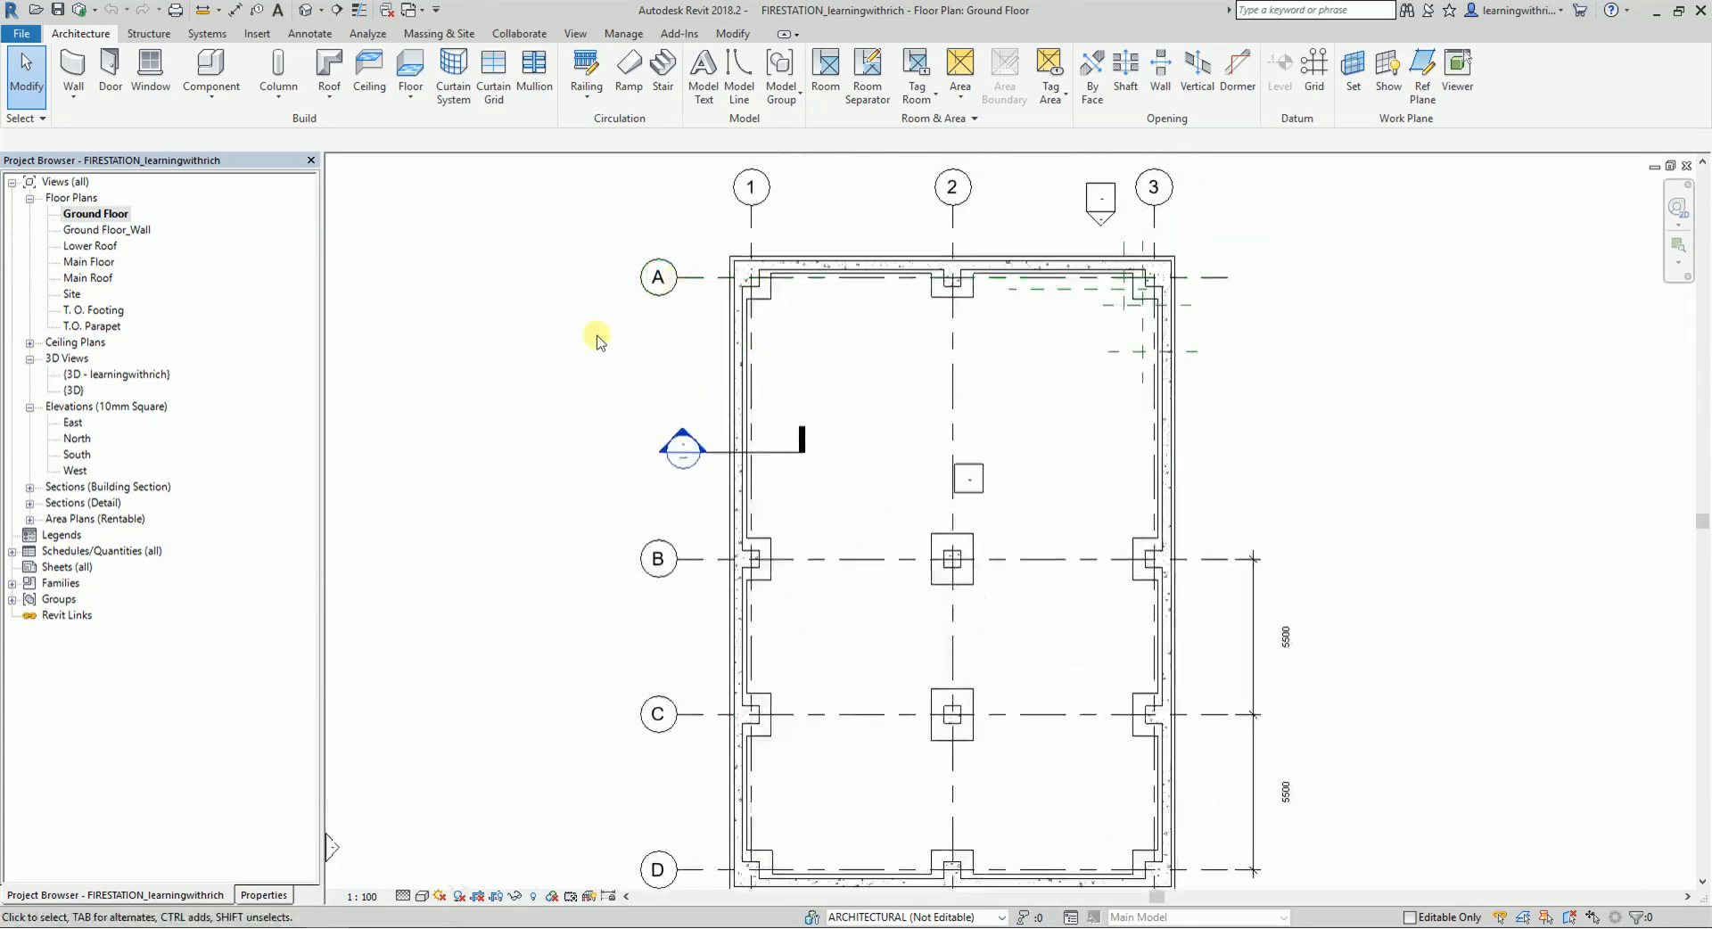
pyautogui.click(73, 67)
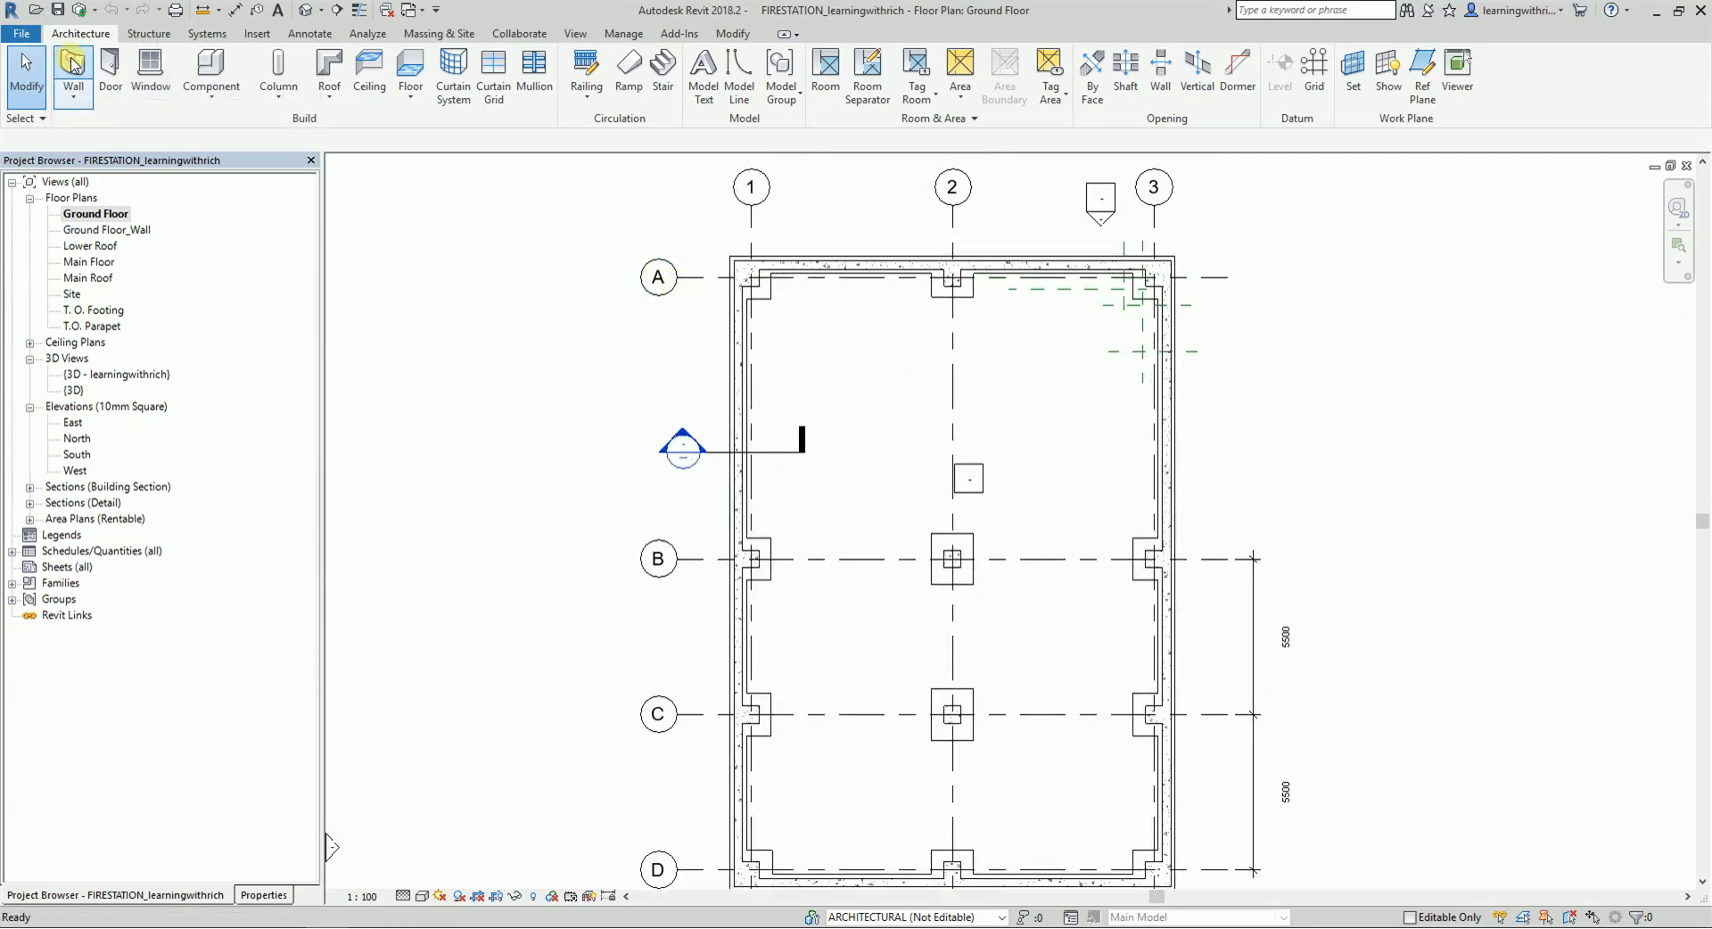
pyautogui.click(732, 58)
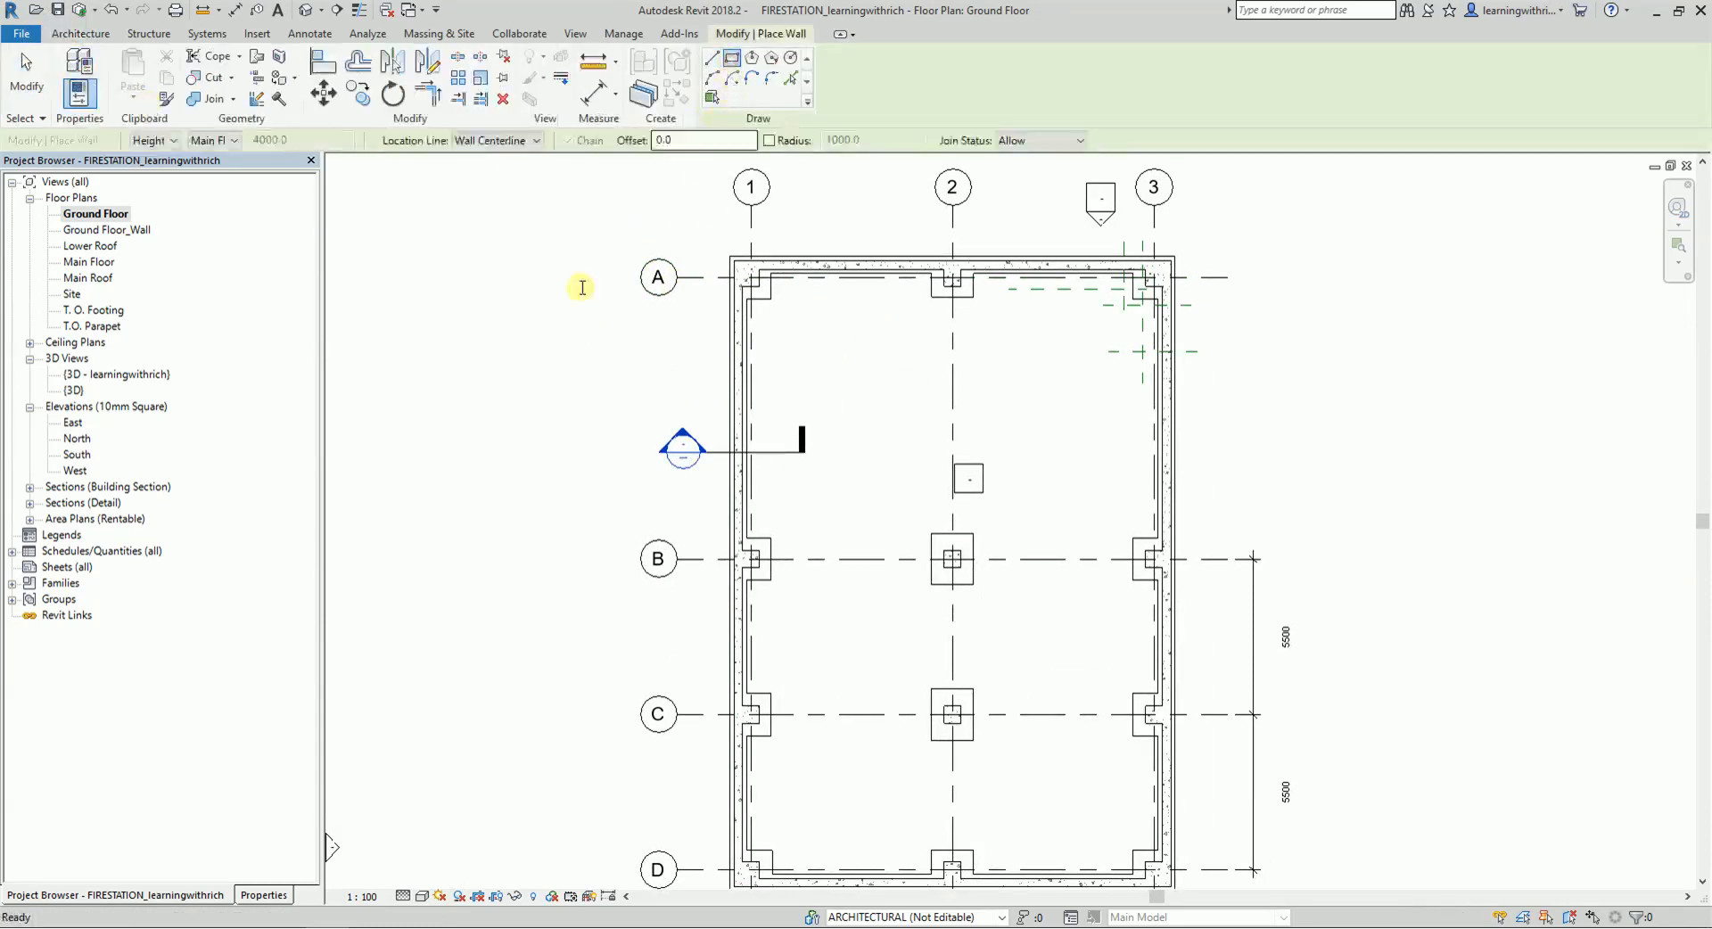
pyautogui.click(409, 343)
pyautogui.click(567, 491)
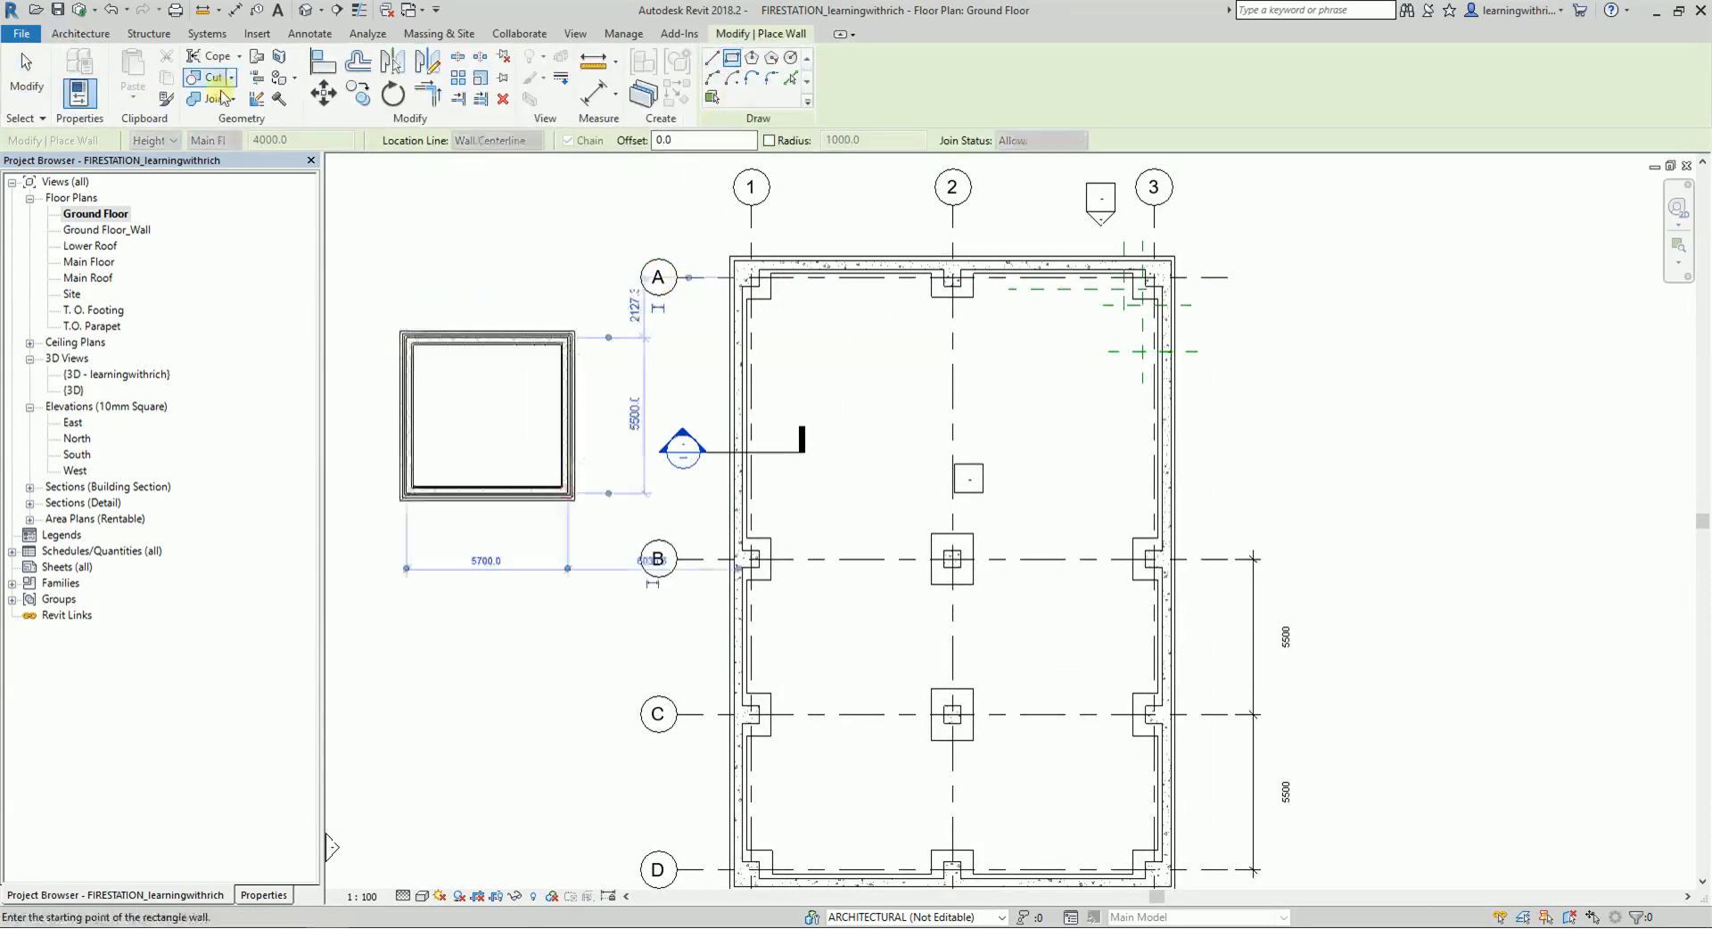
# - Place a door in the new room's north wall, about 2500 mm from its west wall, and finish placing doors
pyautogui.click(80, 34)
pyautogui.click(112, 69)
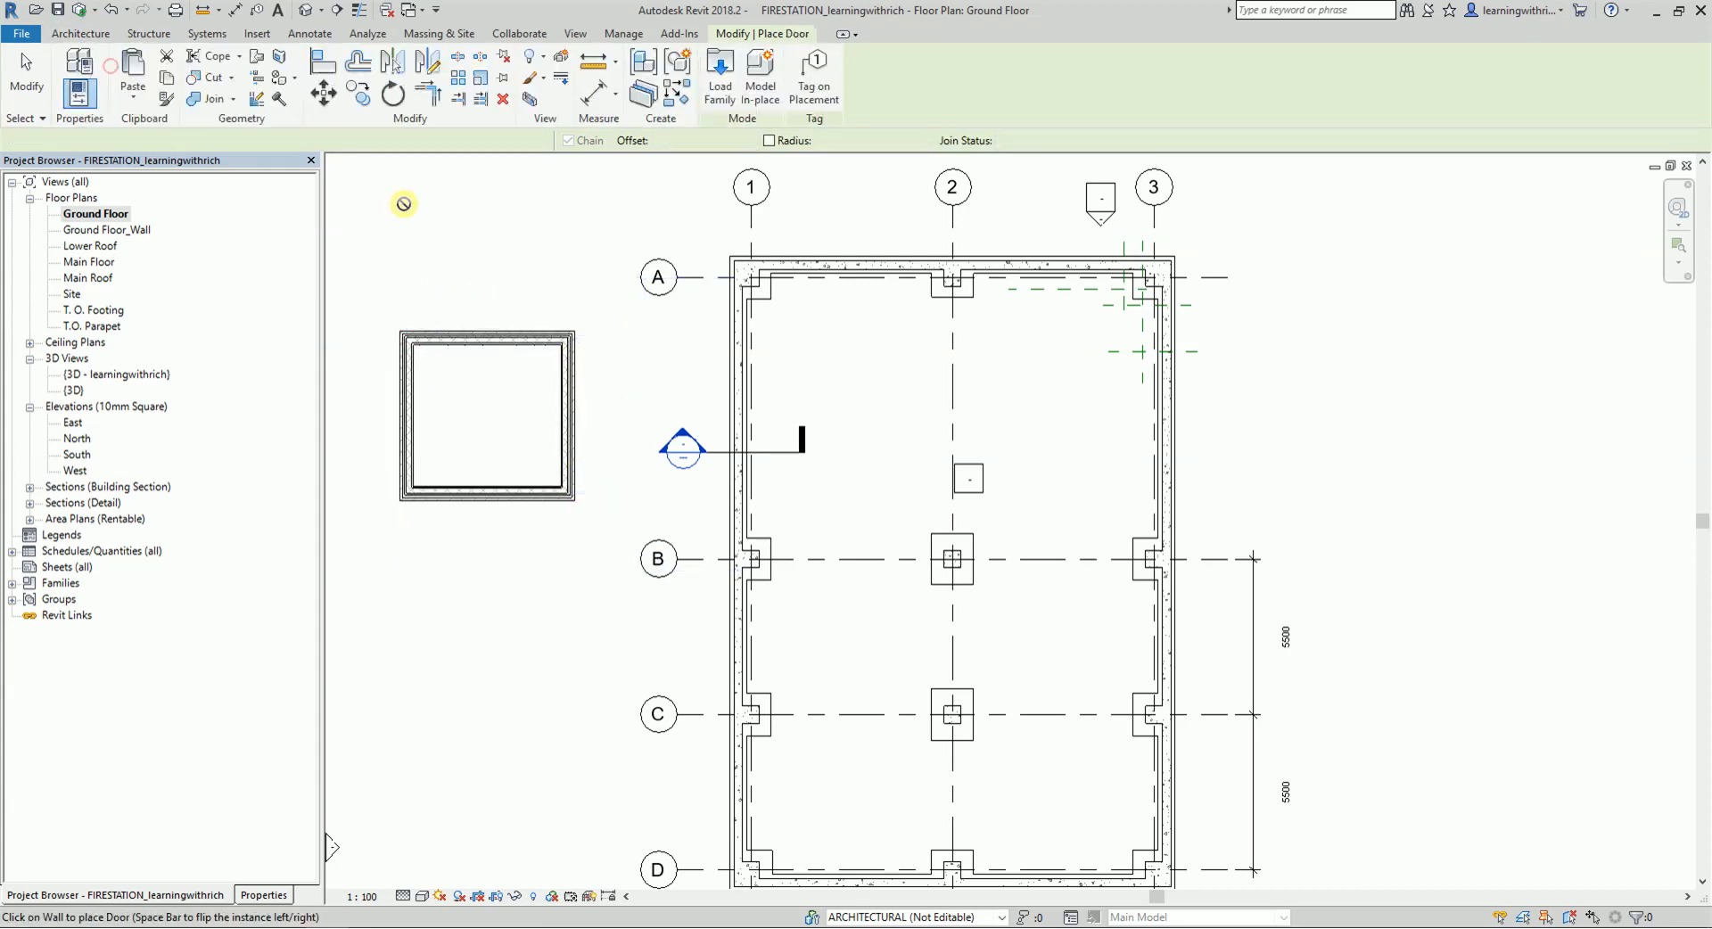
pyautogui.click(478, 334)
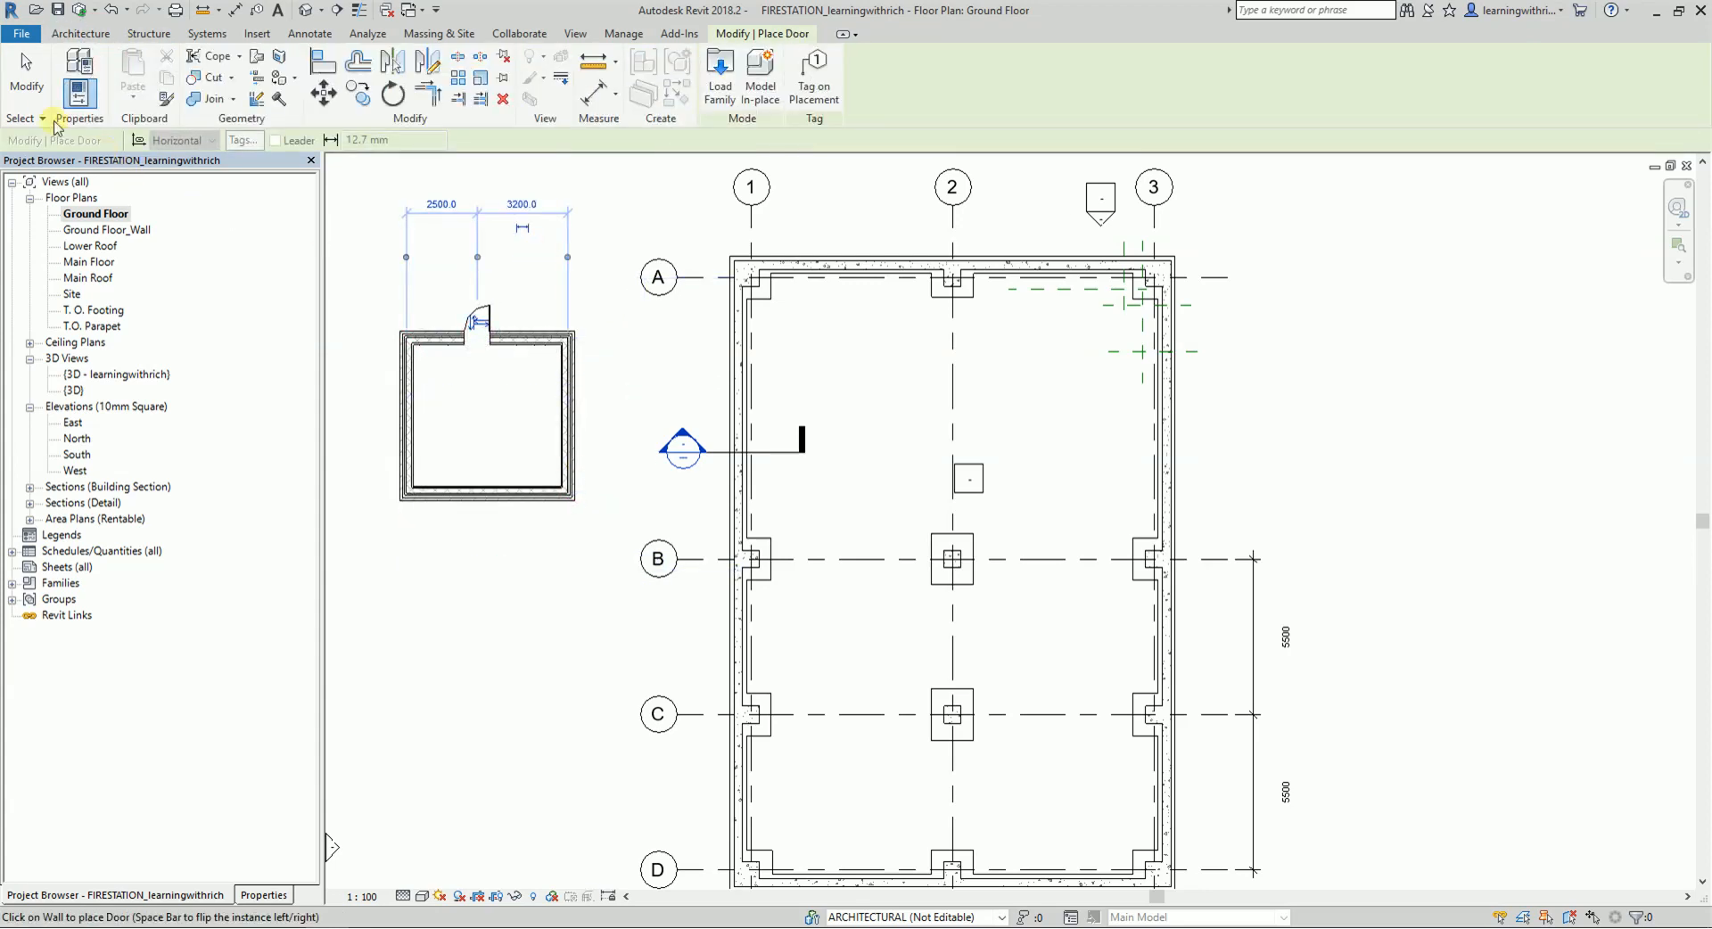
pyautogui.click(27, 79)
pyautogui.scroll(-3, 680, 436)
pyautogui.moveTo(970, 594); pyautogui.dragTo(915, 465, button='middle')
pyautogui.scroll(-1, 927, 383)
pyautogui.scroll(-1, 926, 426)
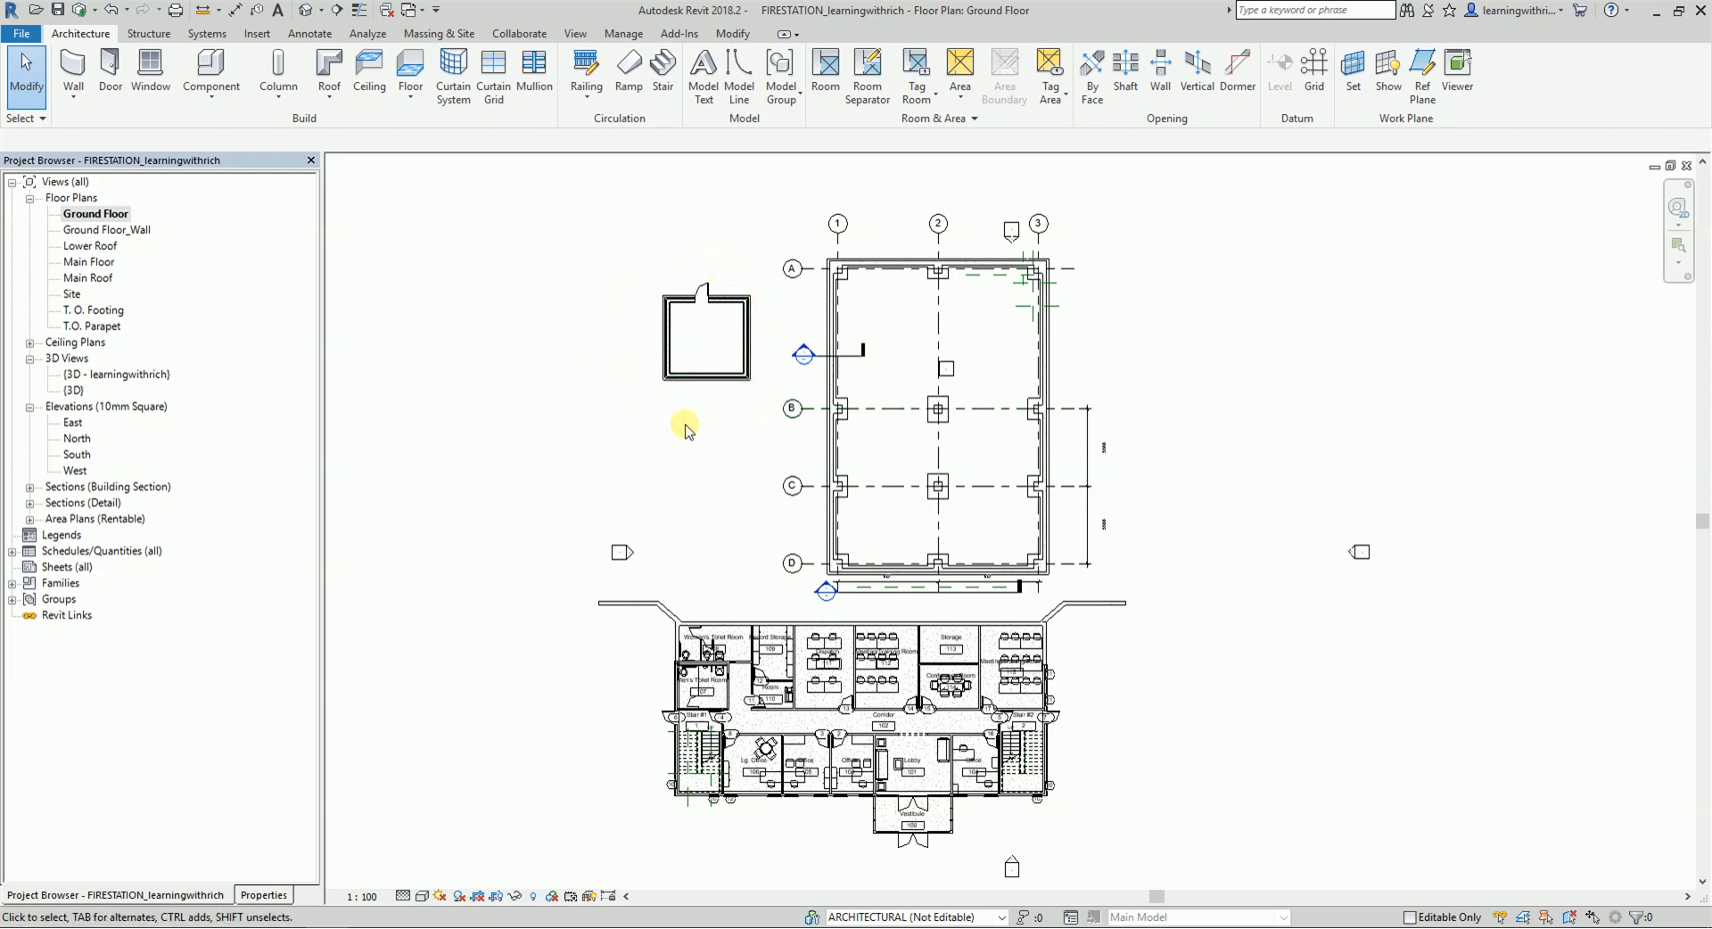
# - Synchronize the model with central FIRESTATION.rvt, saving the local file before and after synchronizing, and close the project
pyautogui.click(519, 33)
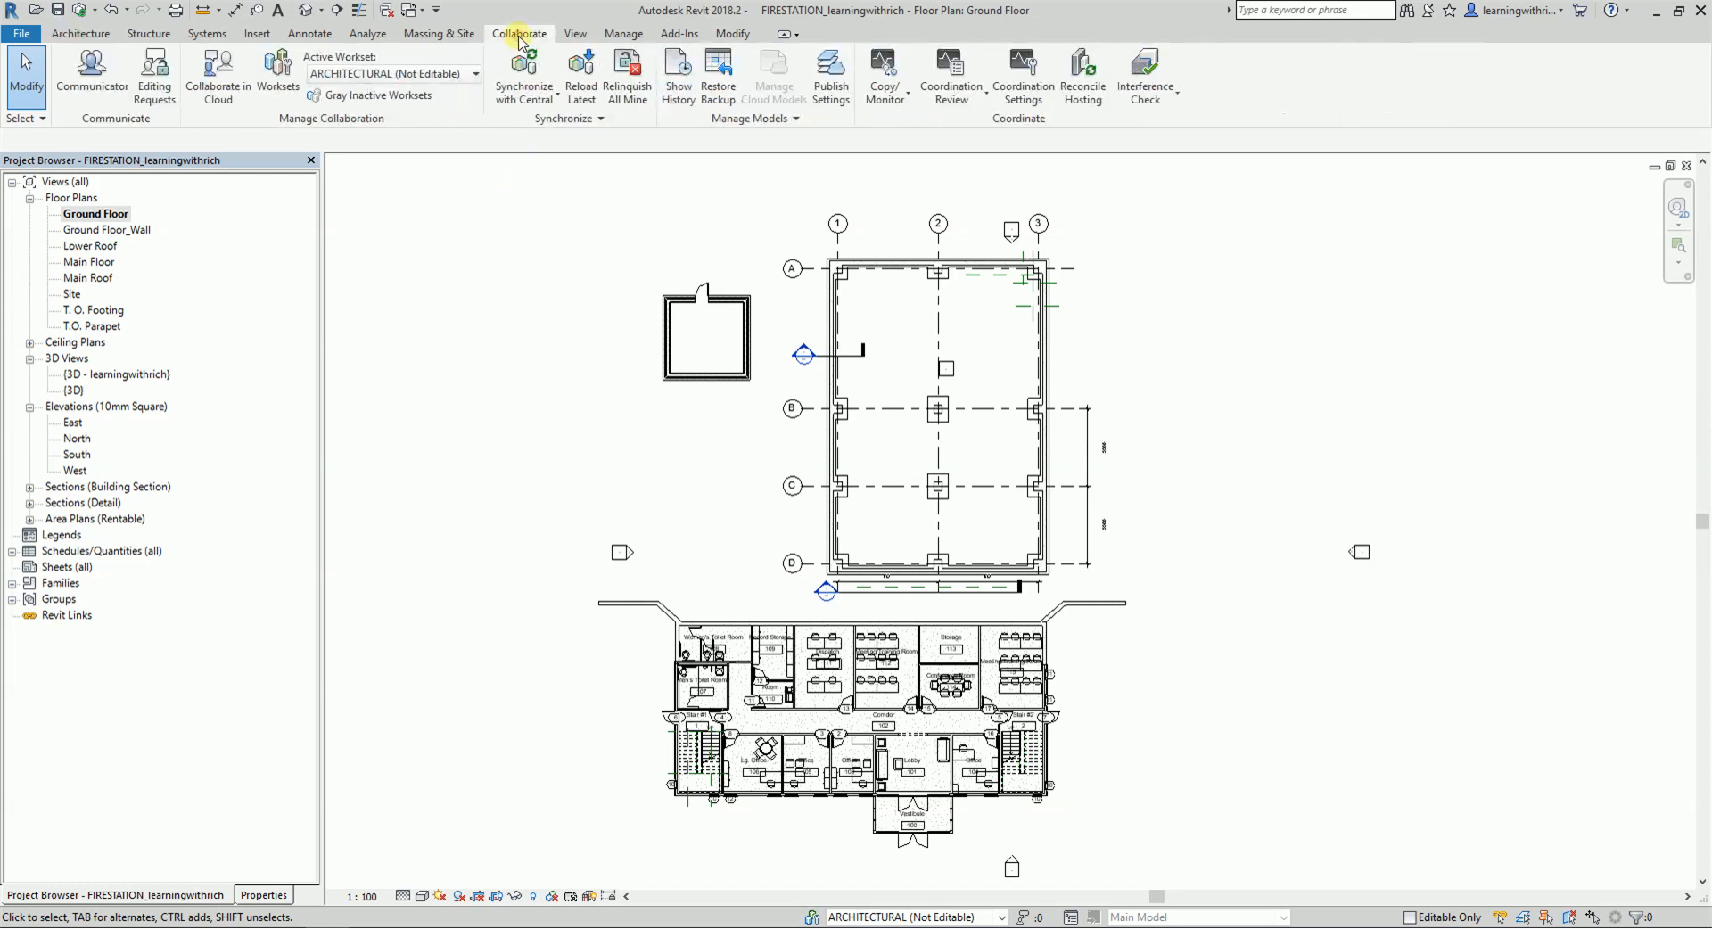
pyautogui.click(522, 104)
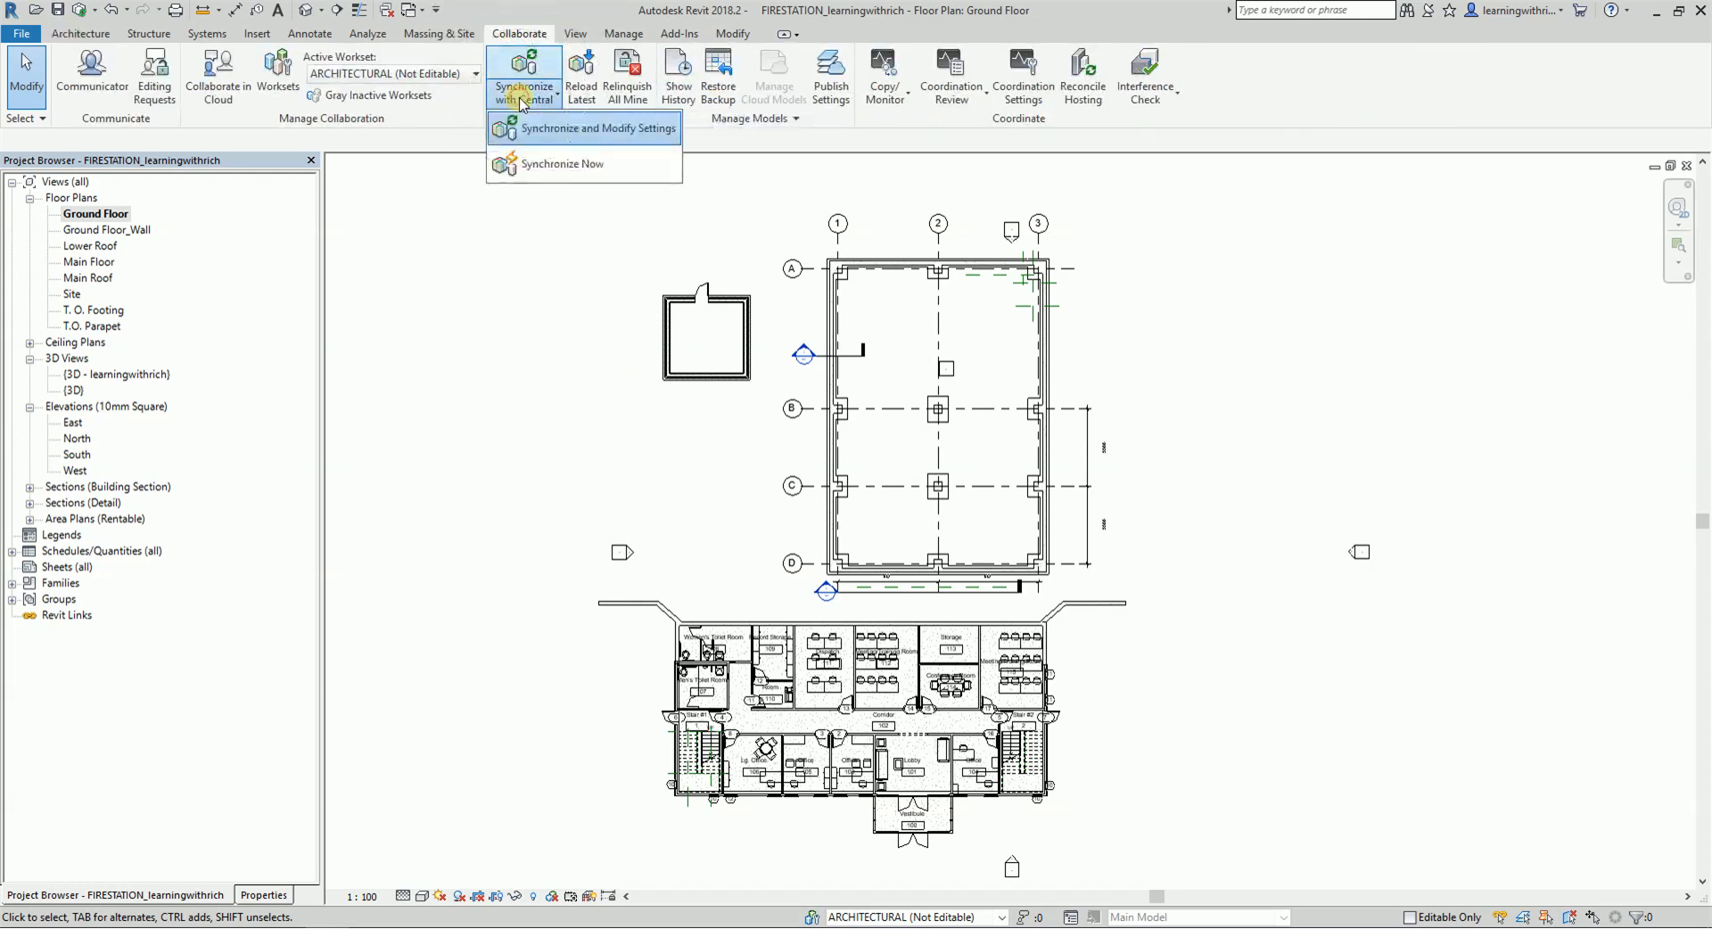
pyautogui.click(572, 133)
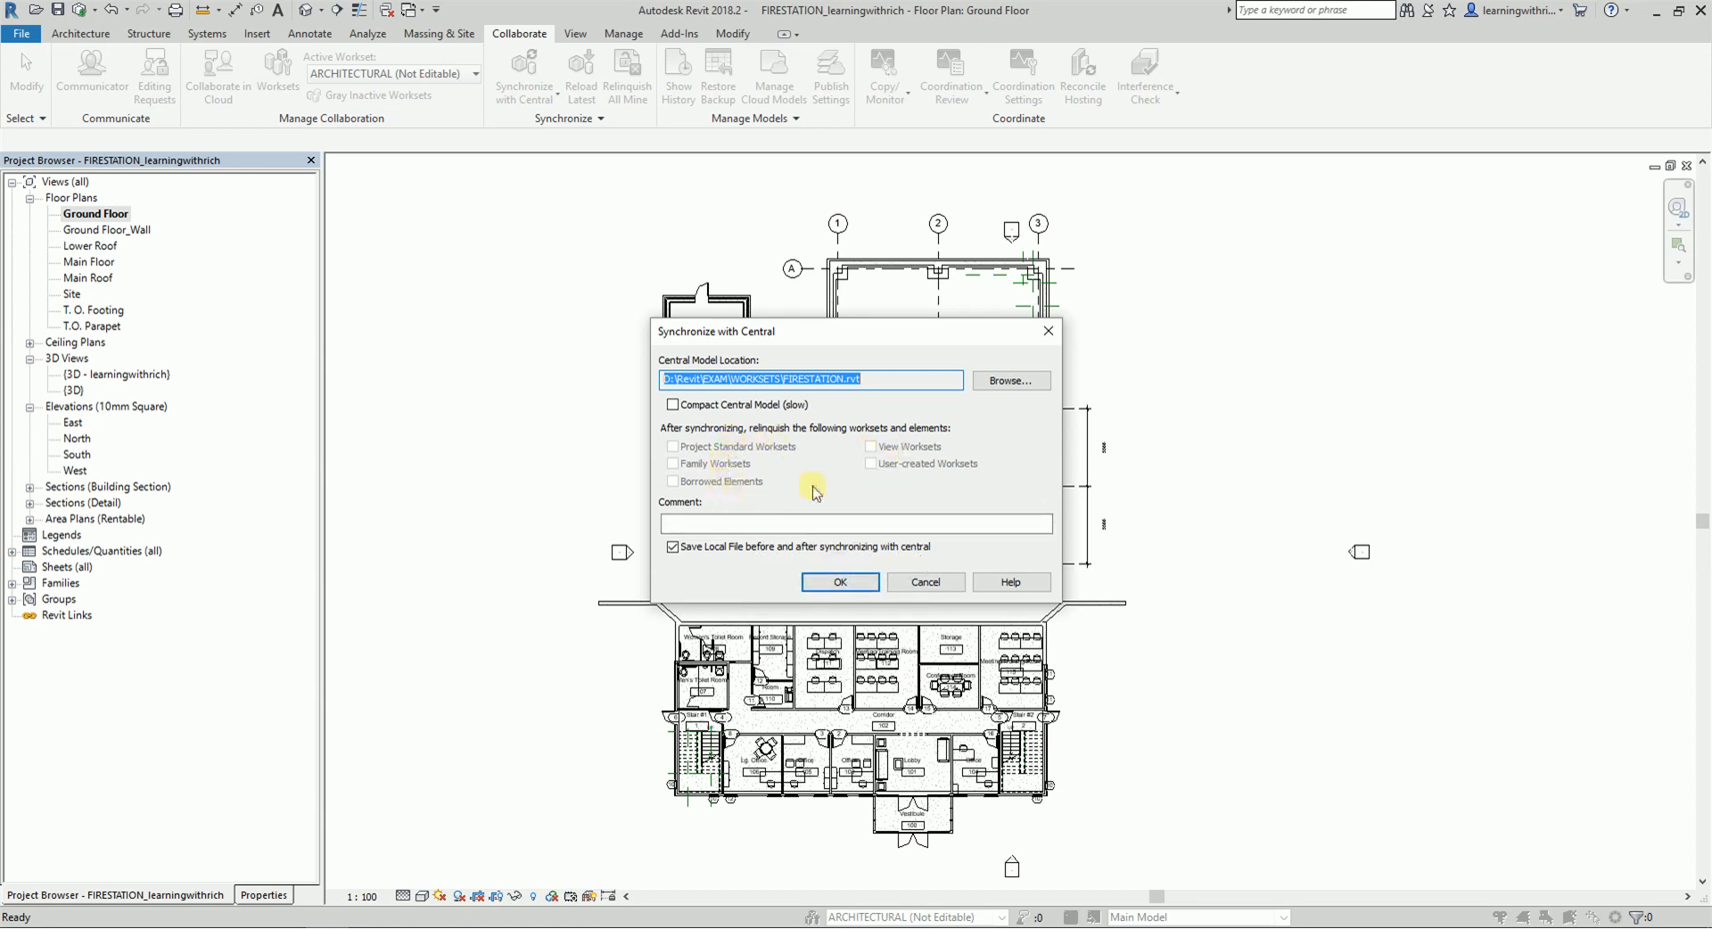
pyautogui.press('ctrl')
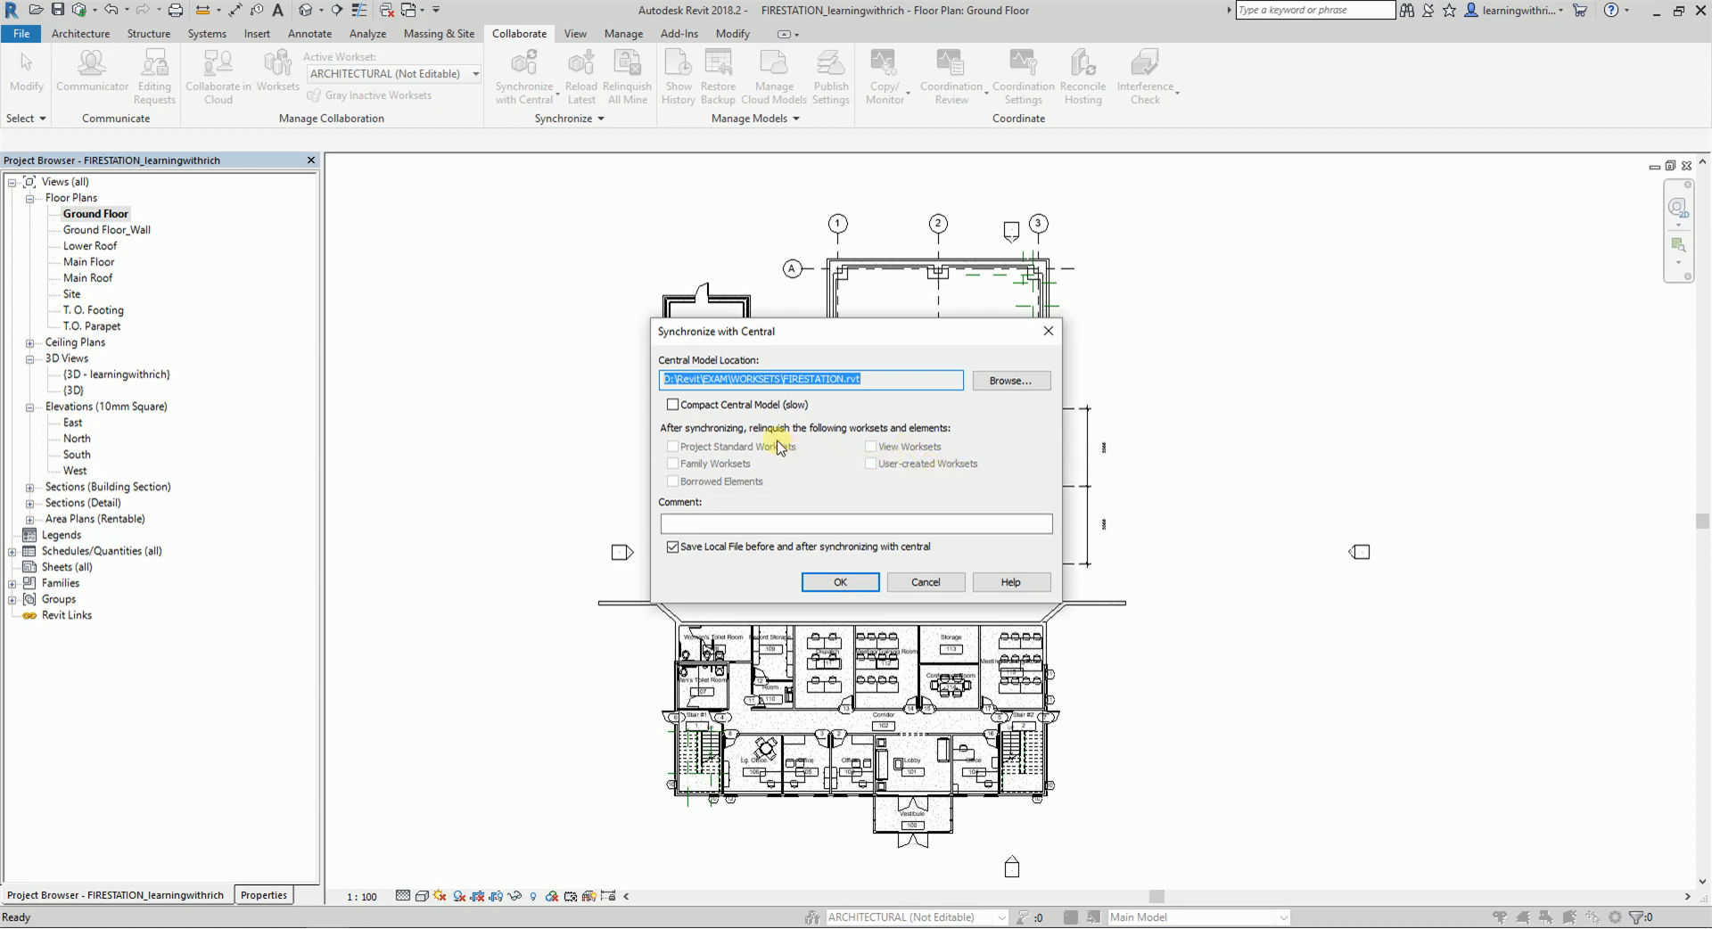
pyautogui.press('ctrl')
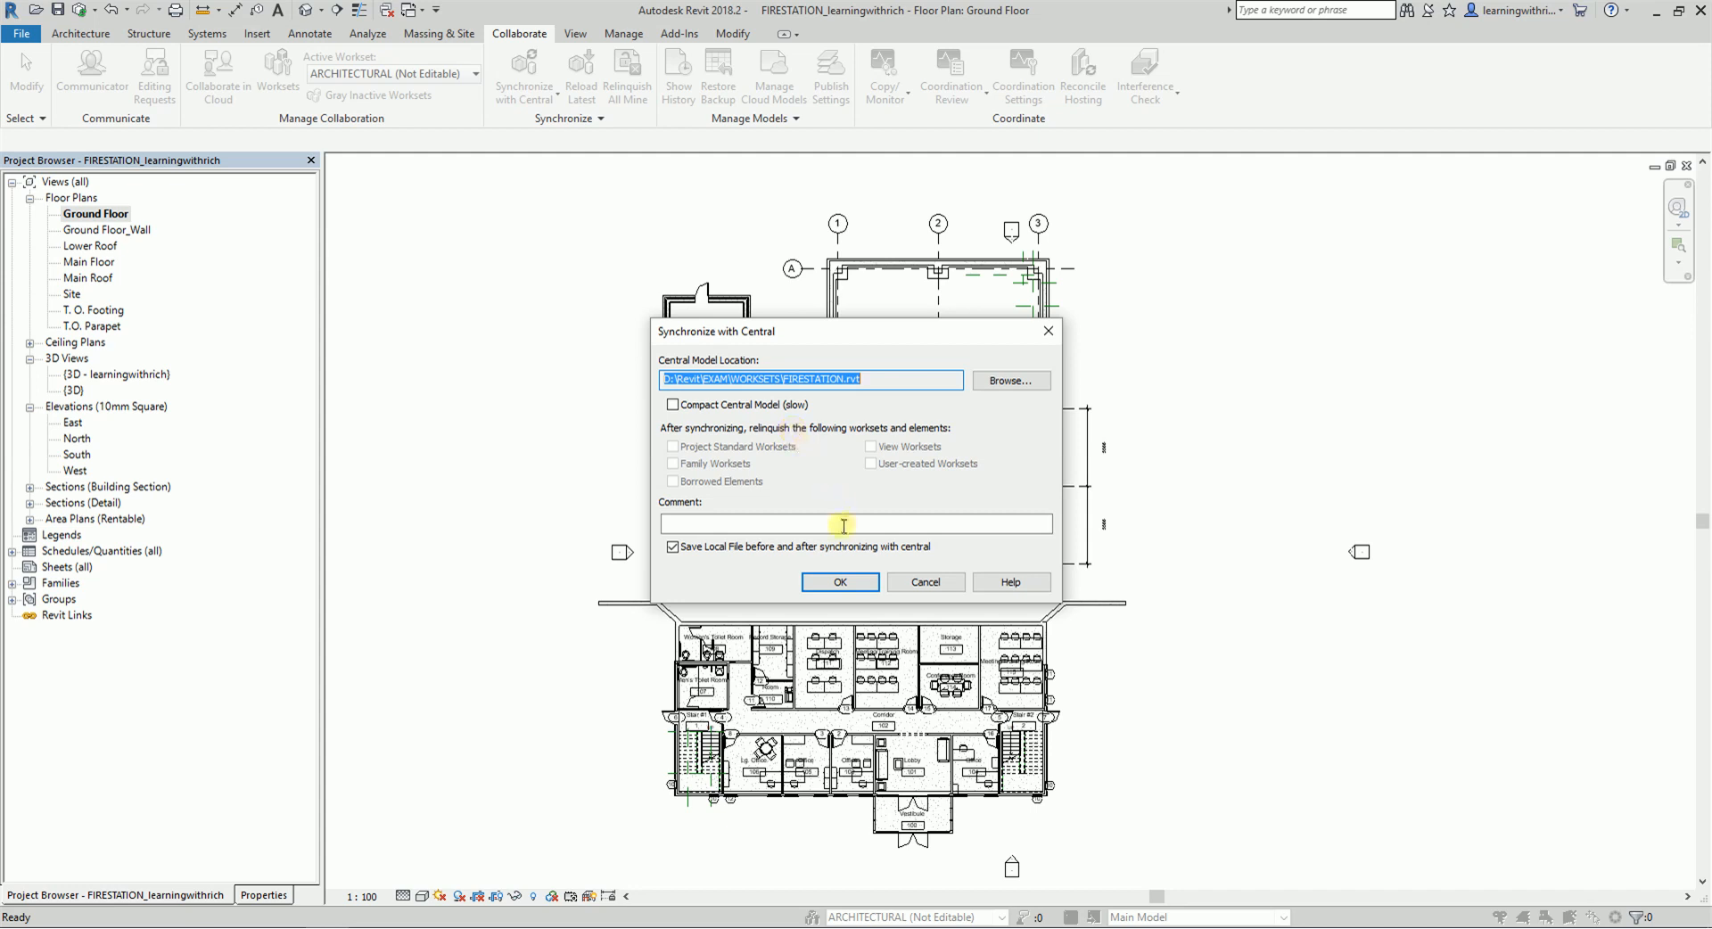
pyautogui.click(838, 584)
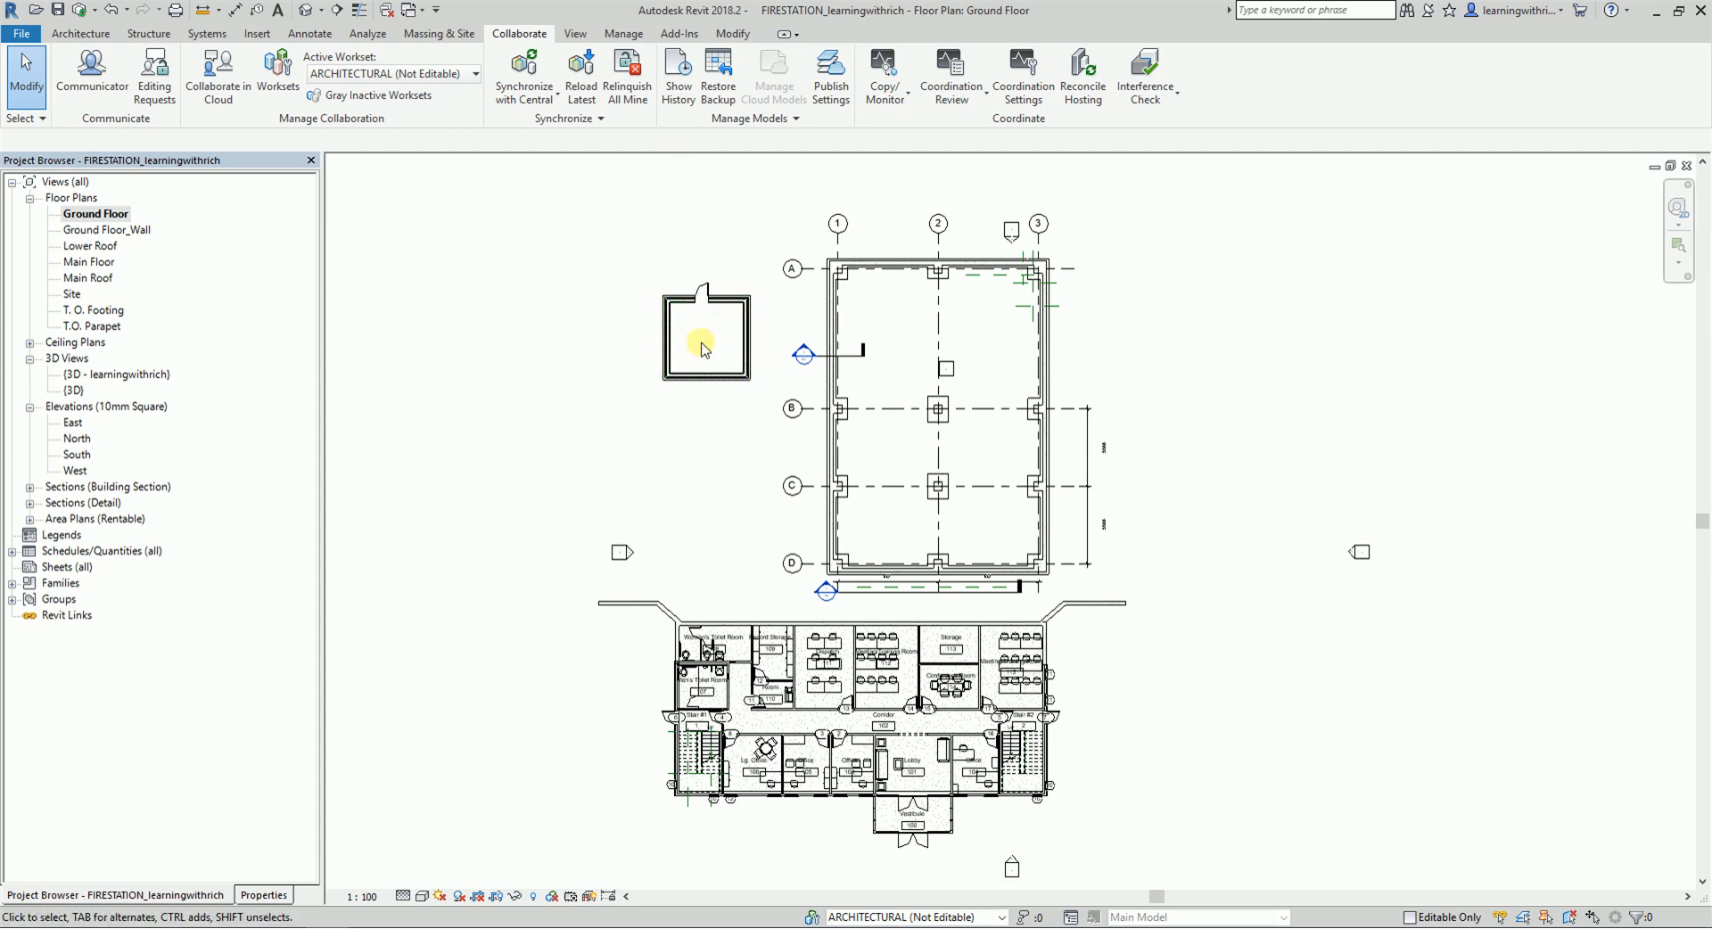
pyautogui.click(26, 40)
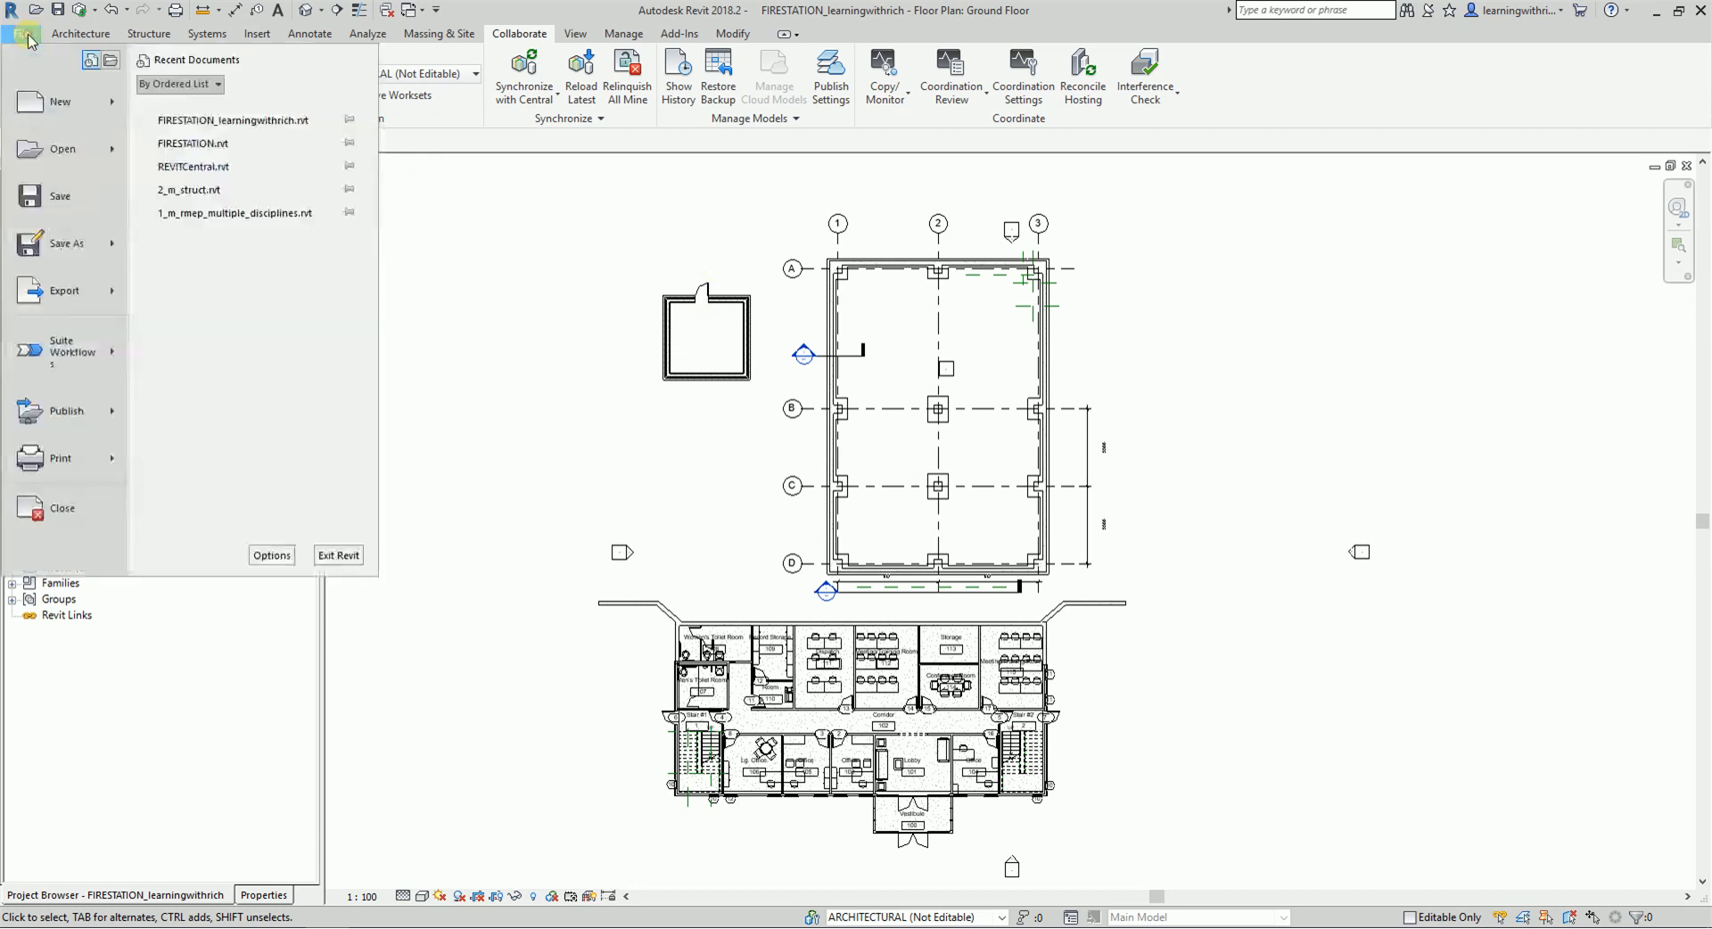
pyautogui.click(79, 513)
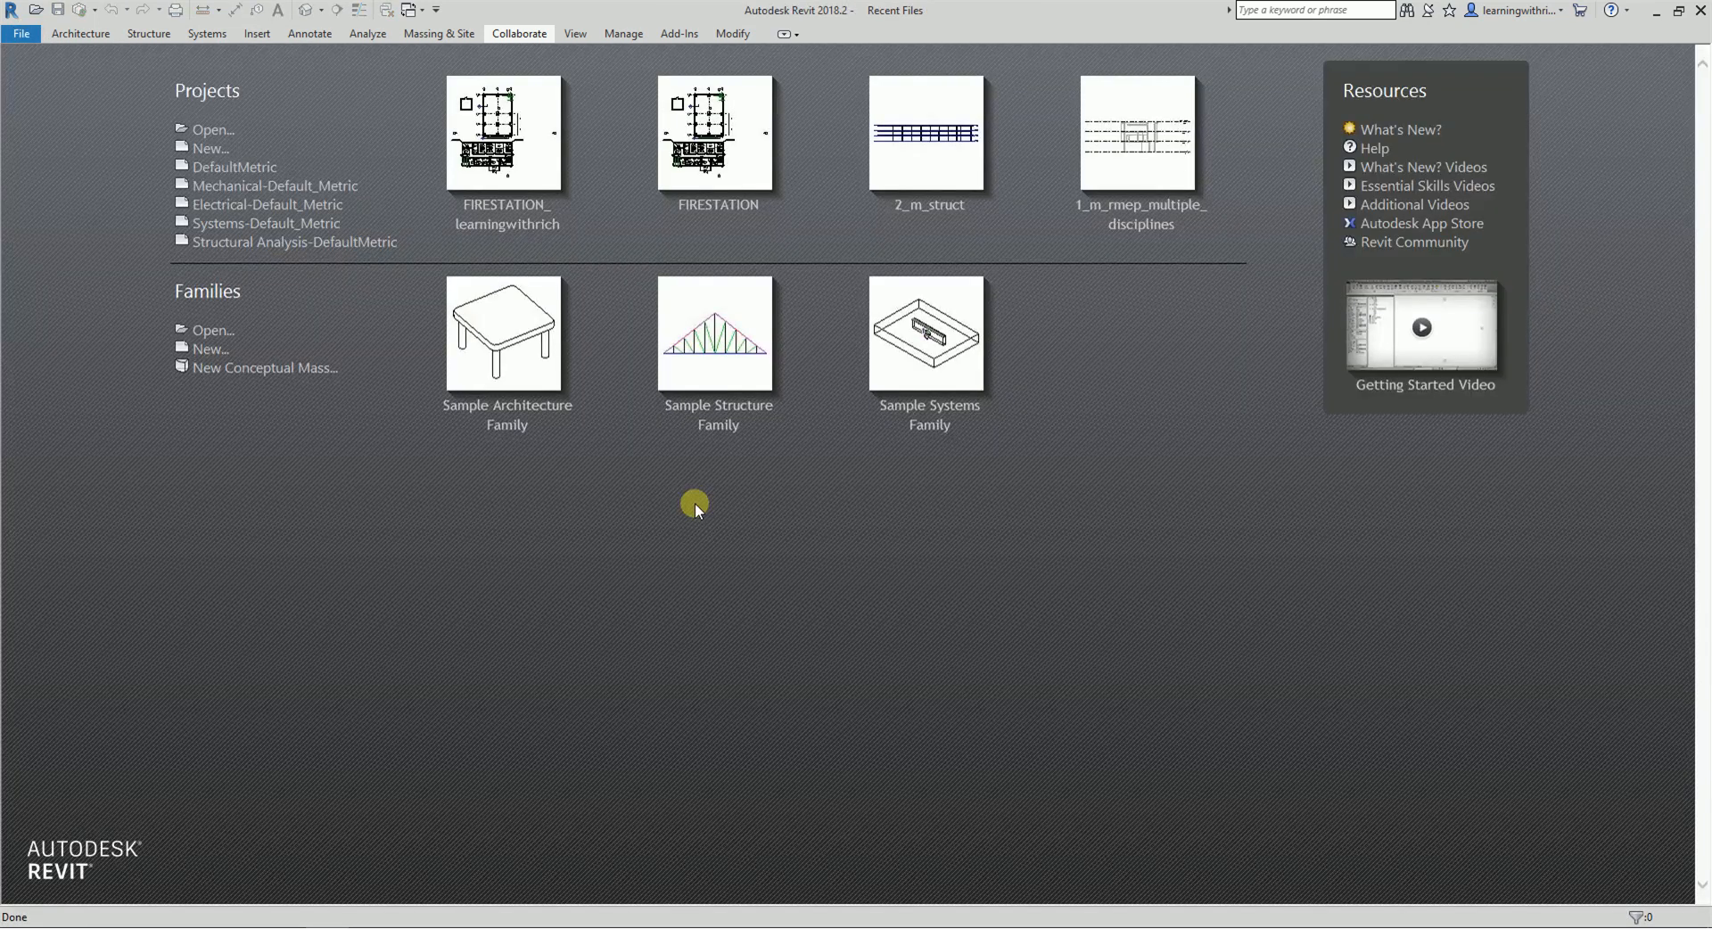
pyautogui.click(715, 227)
pyautogui.click(670, 110)
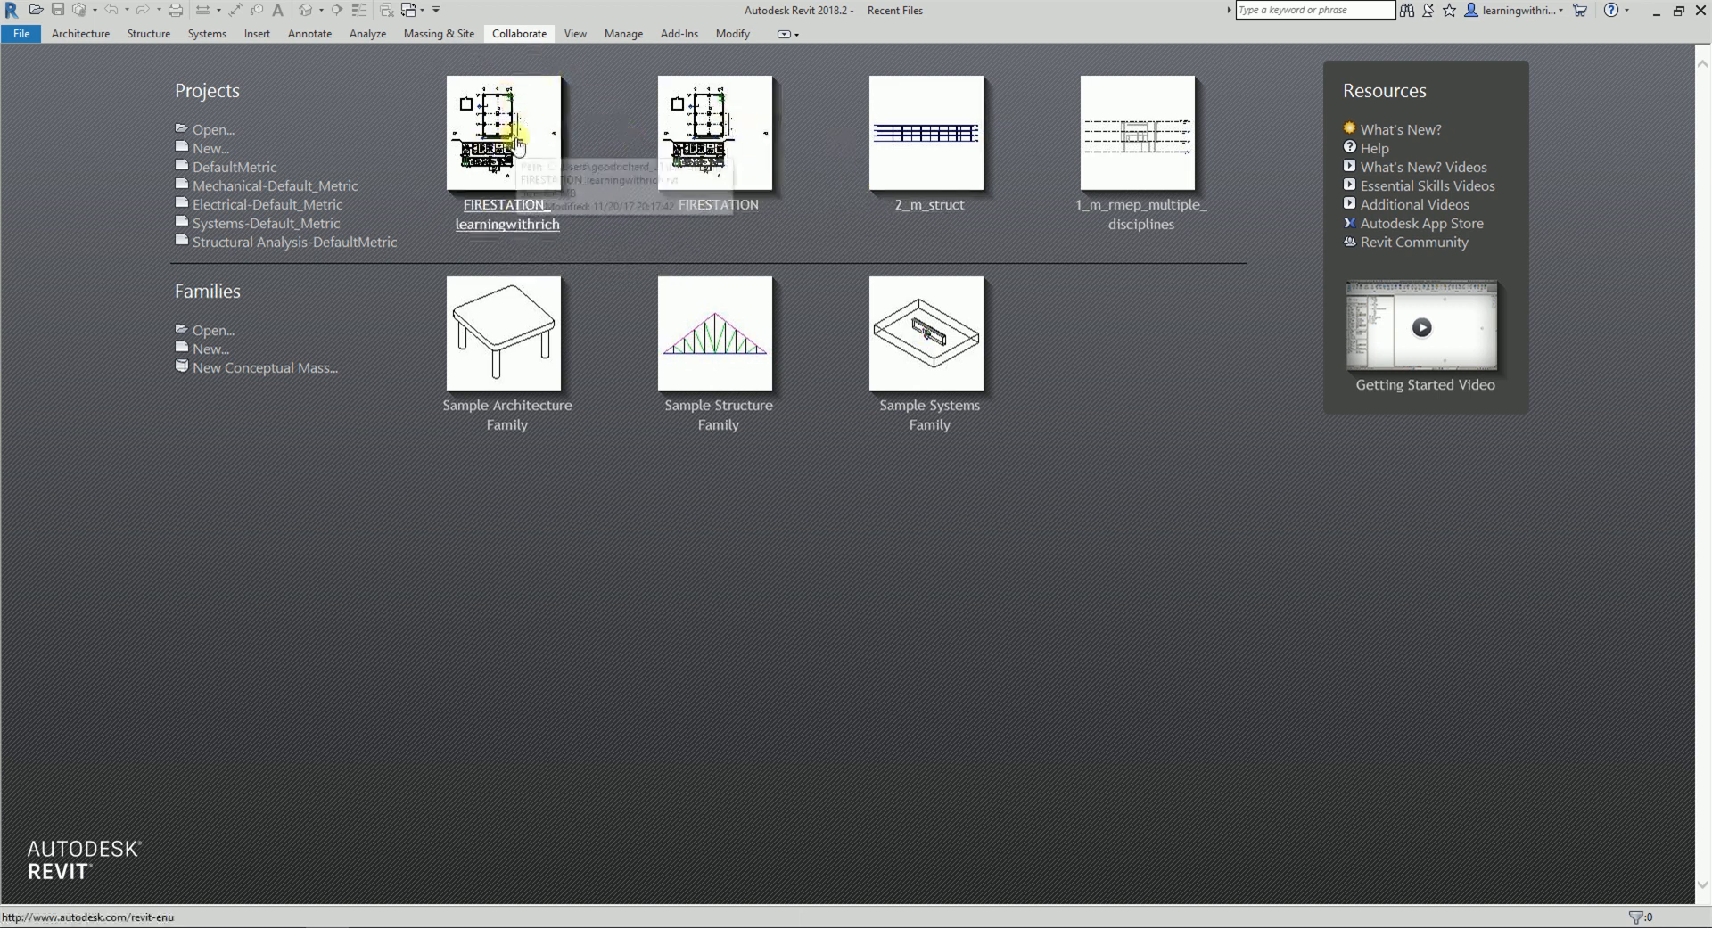
pyautogui.click(211, 131)
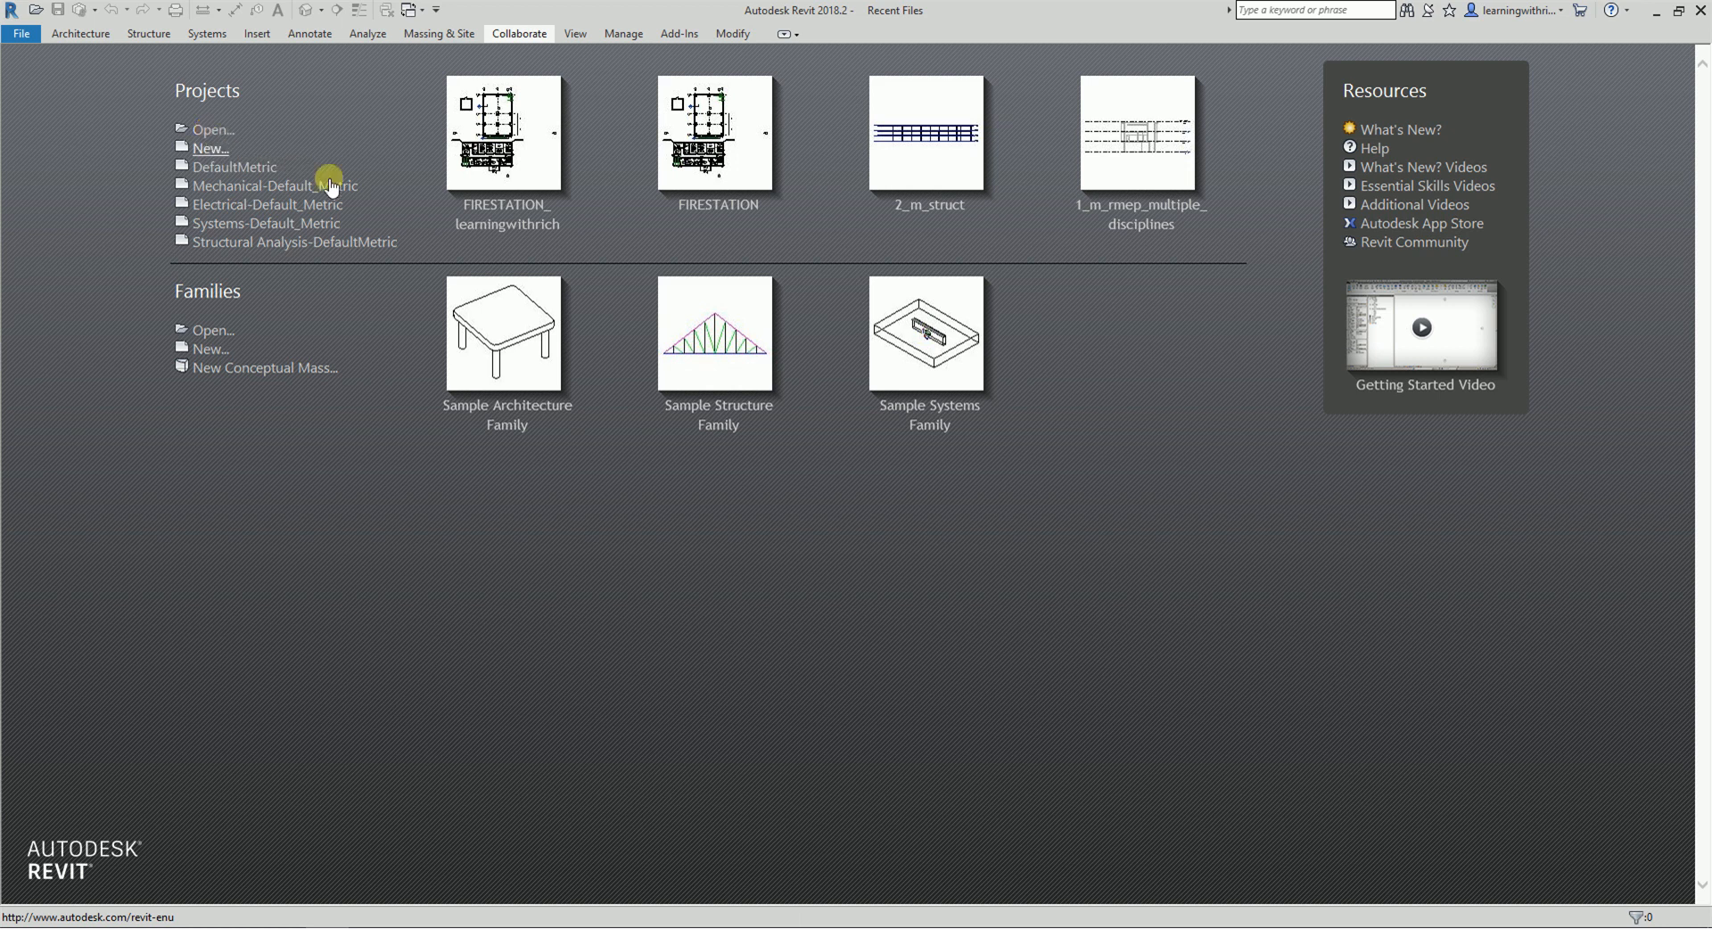
pyautogui.press('ctrl')
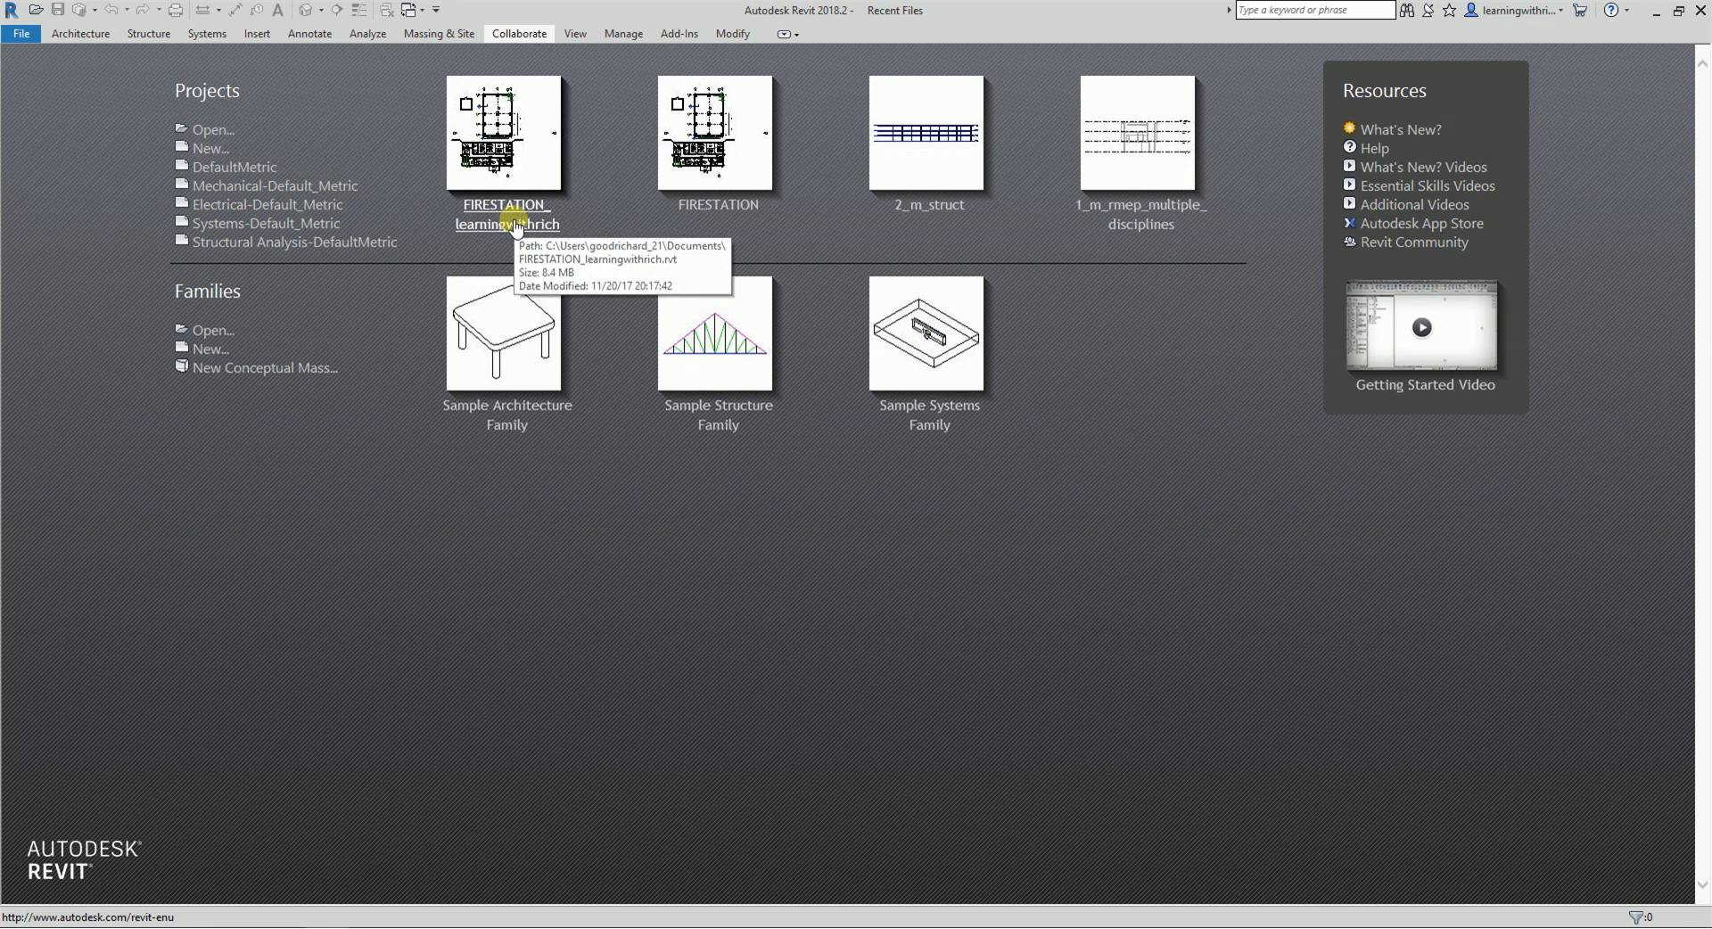
# - Open FIRESTATION.rvt from the WORKSETS folder with Create New Local enabled, overwriting the existing local file
pyautogui.click(214, 131)
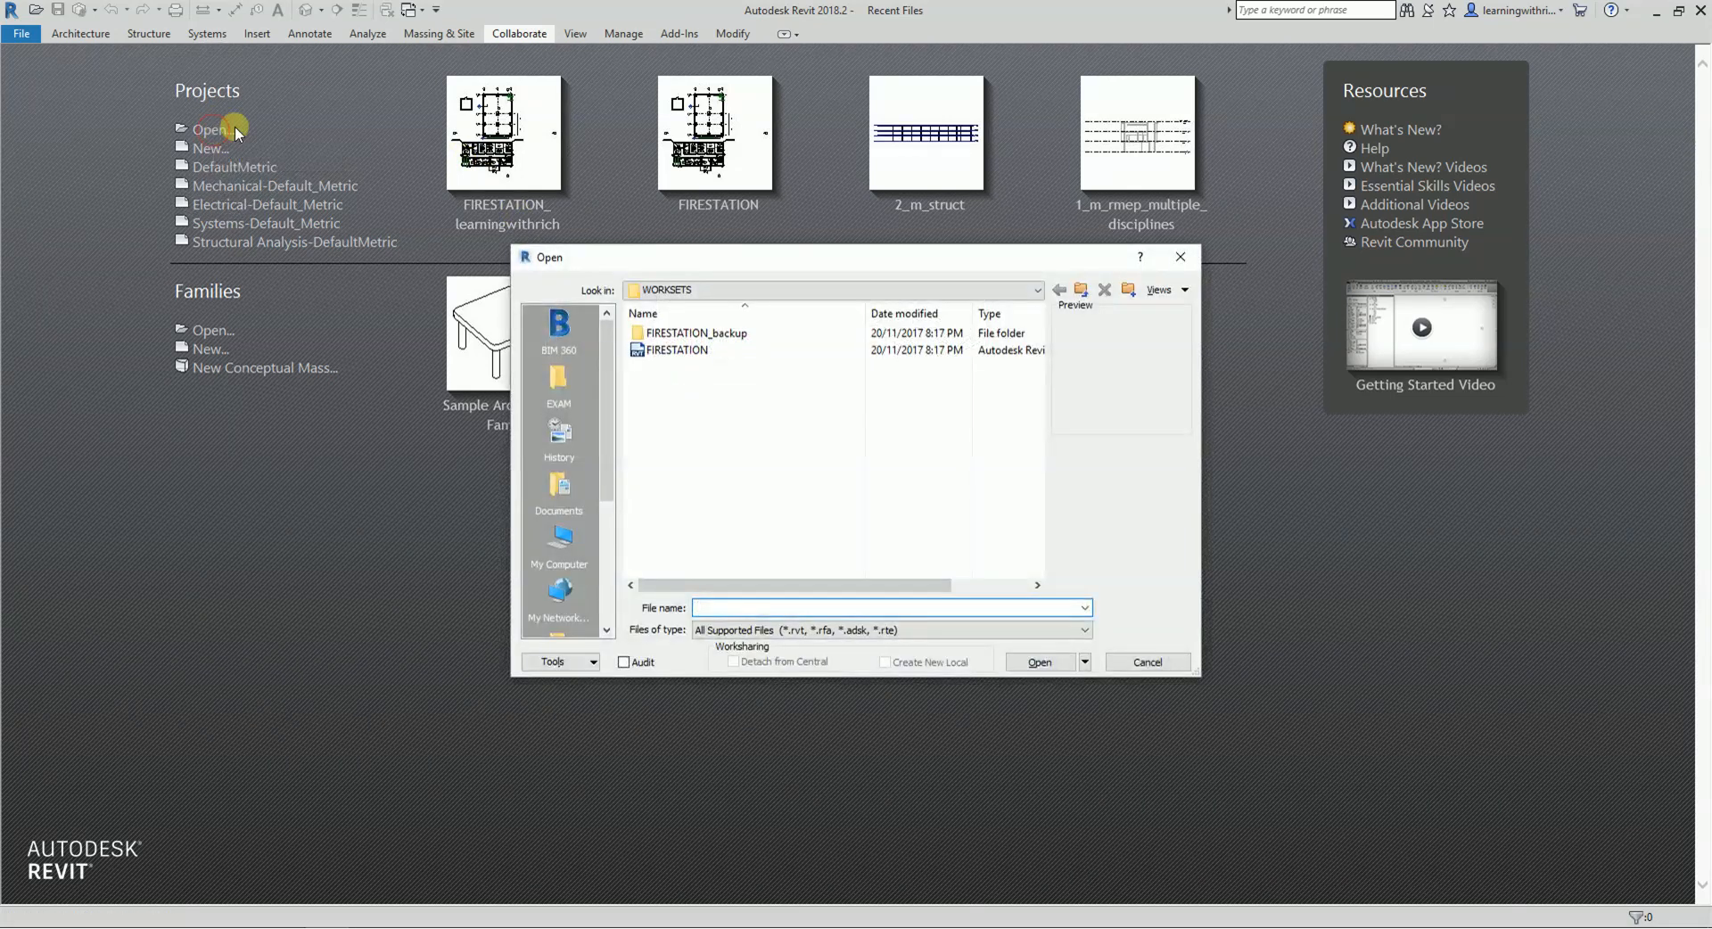
pyautogui.click(664, 353)
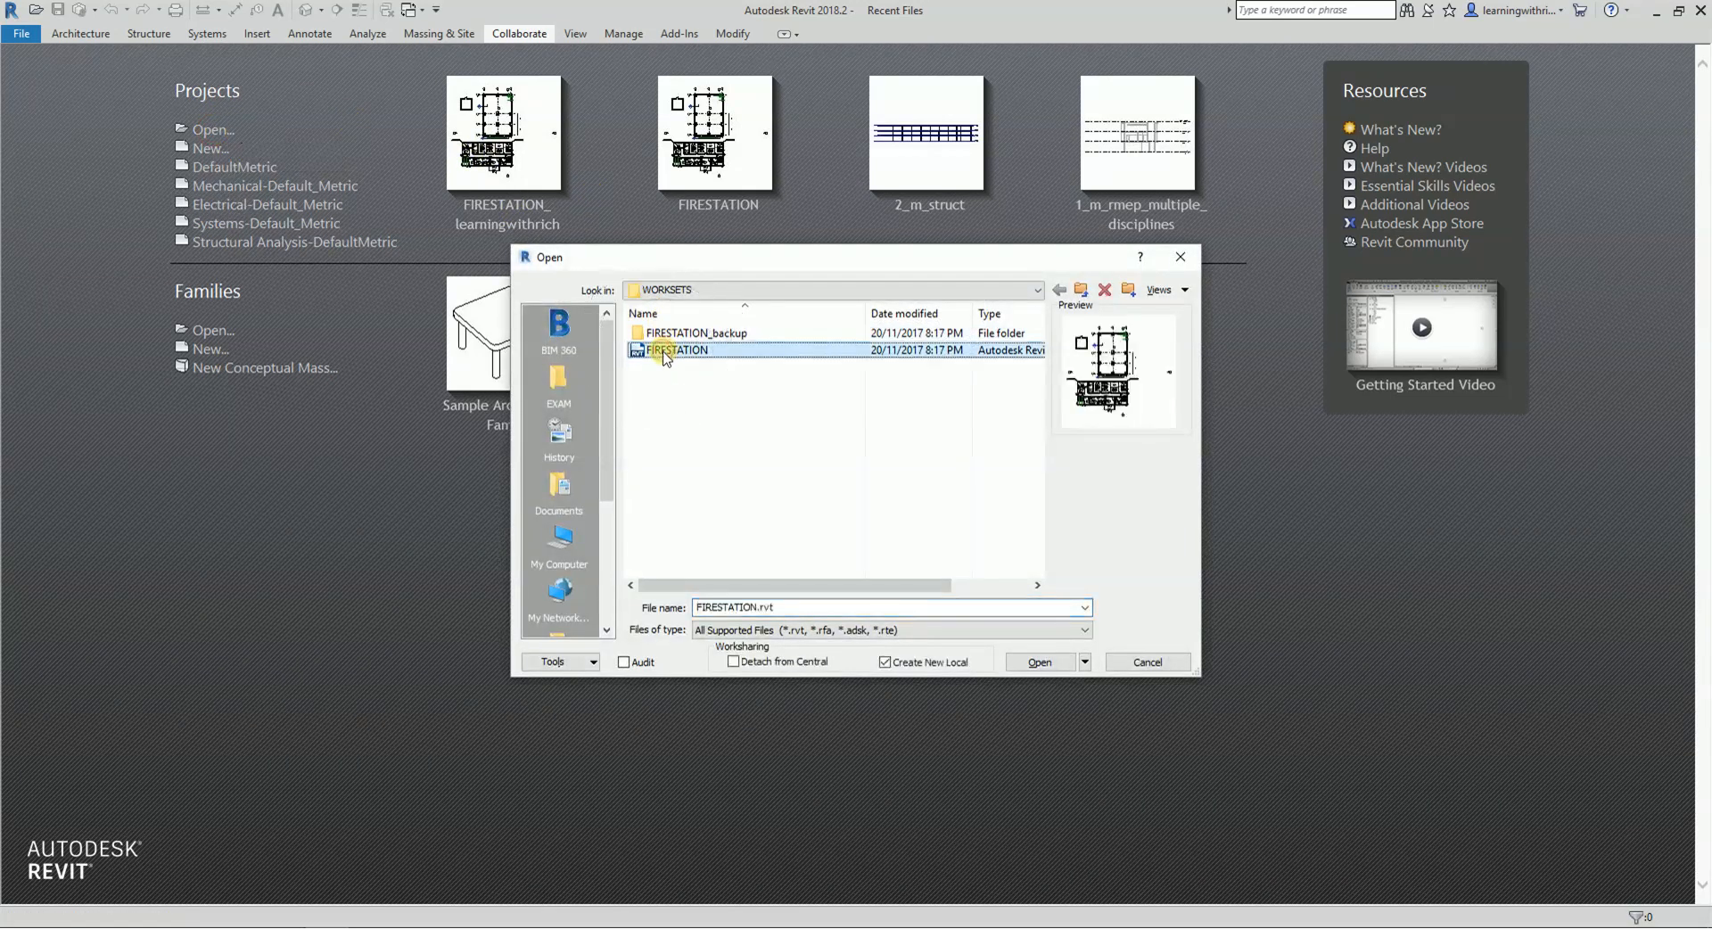
pyautogui.click(921, 671)
pyautogui.click(1042, 665)
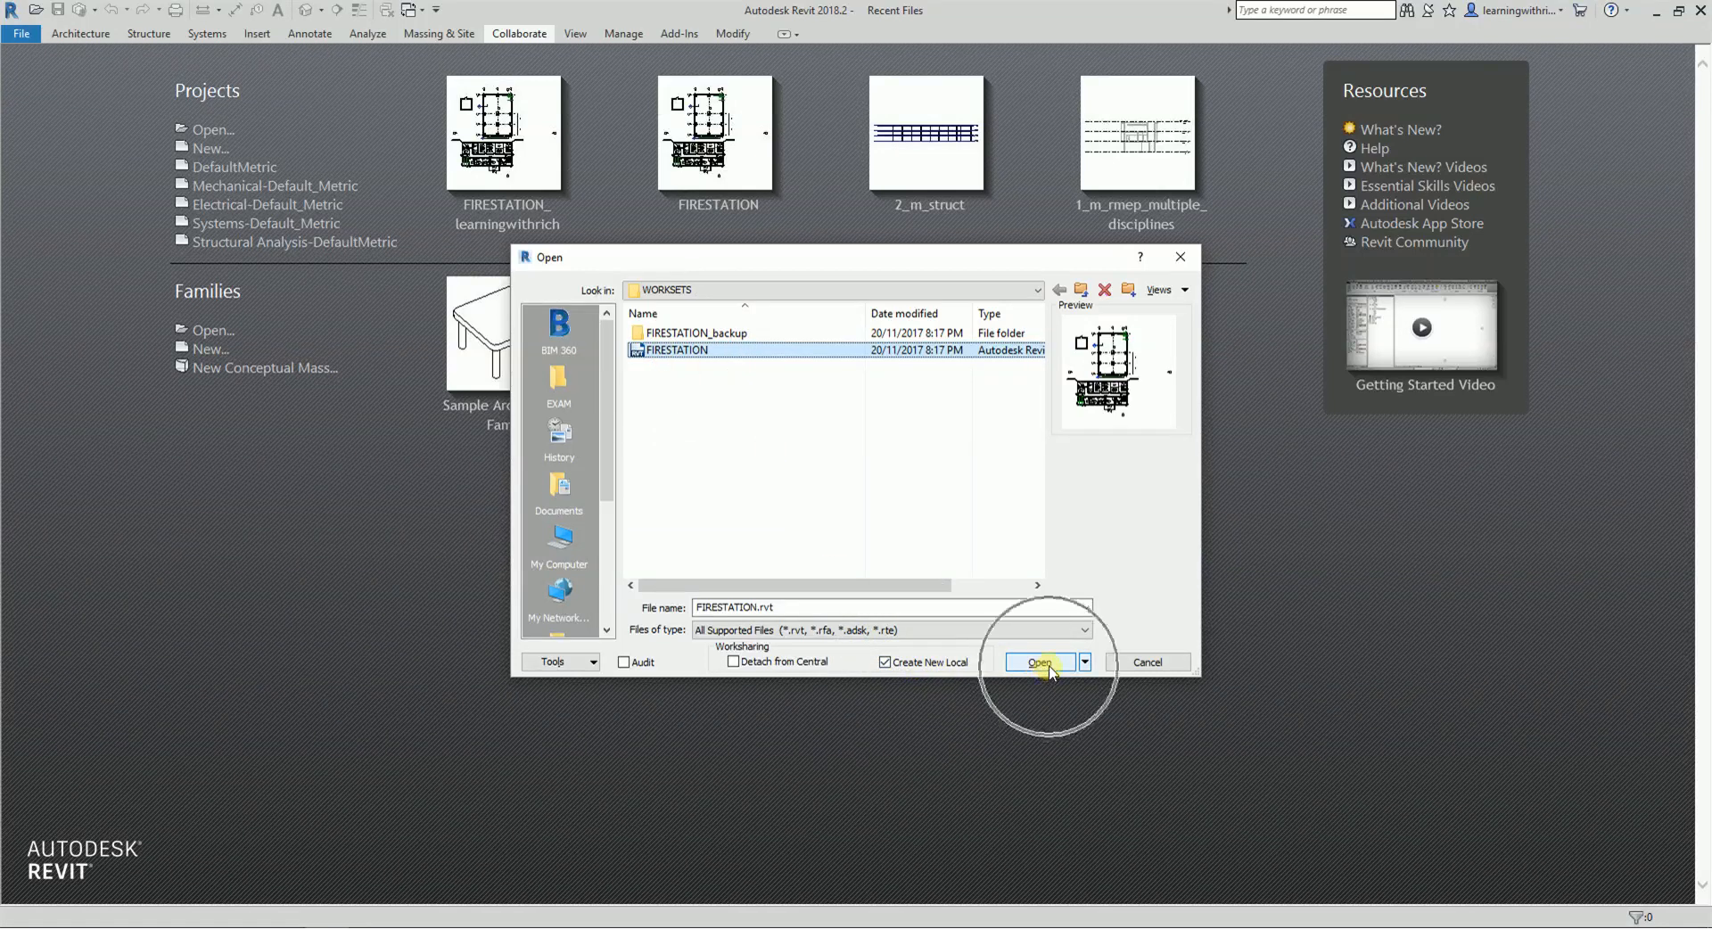
pyautogui.click(808, 455)
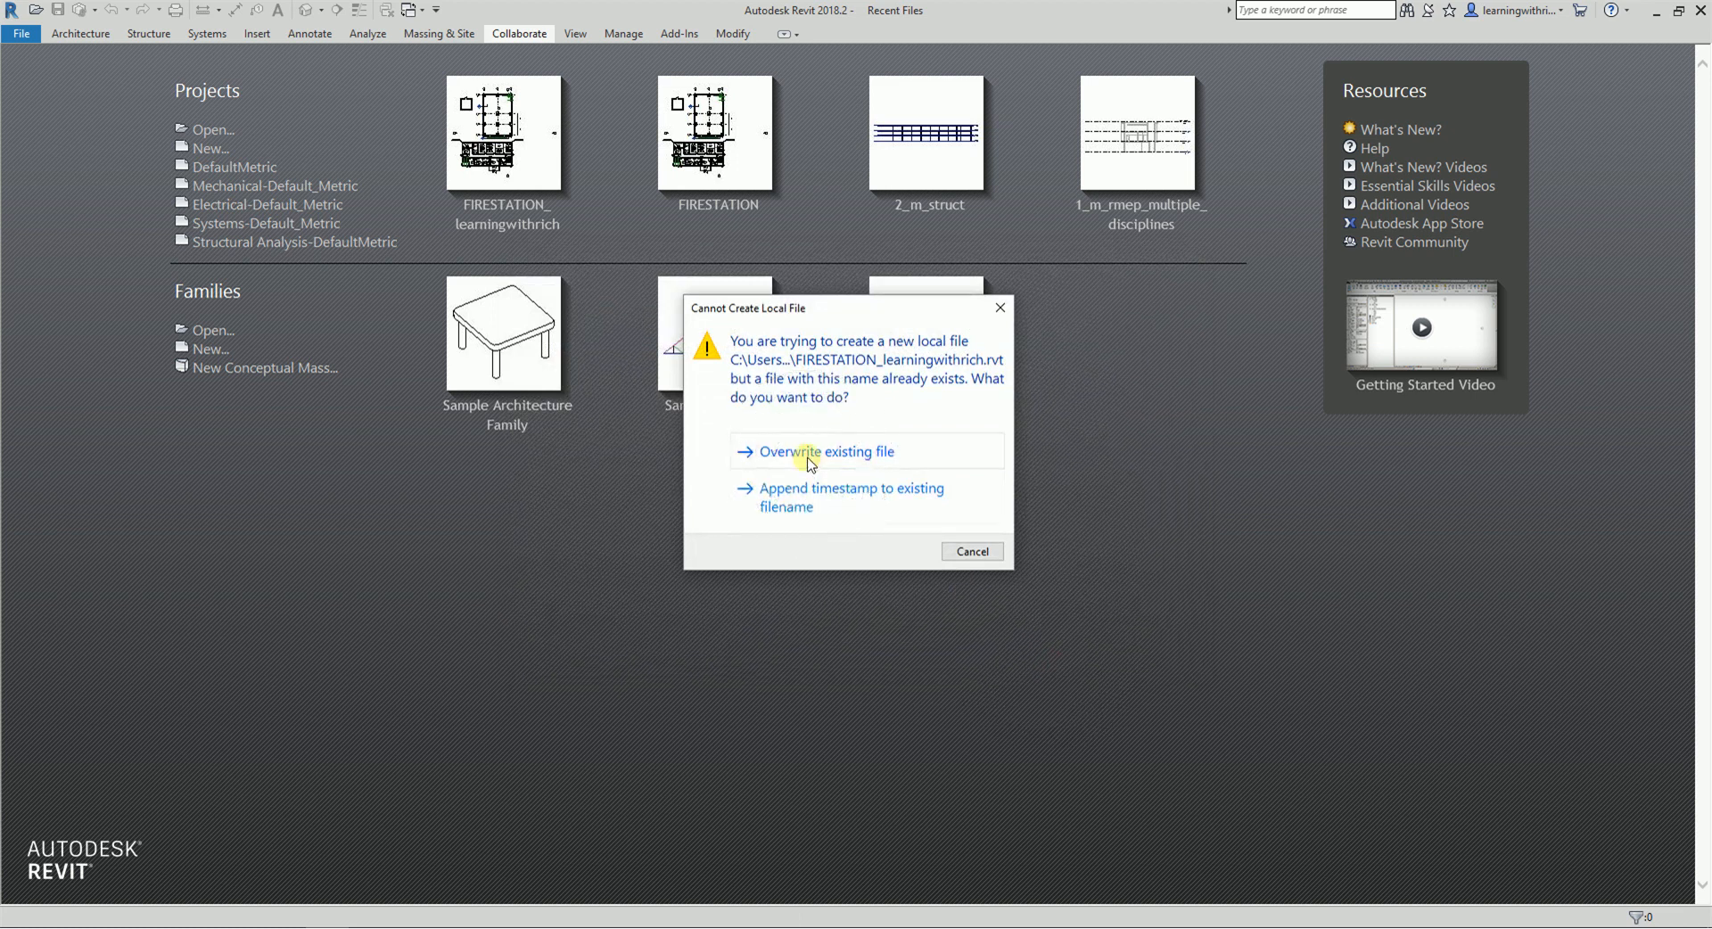
pyautogui.click(808, 455)
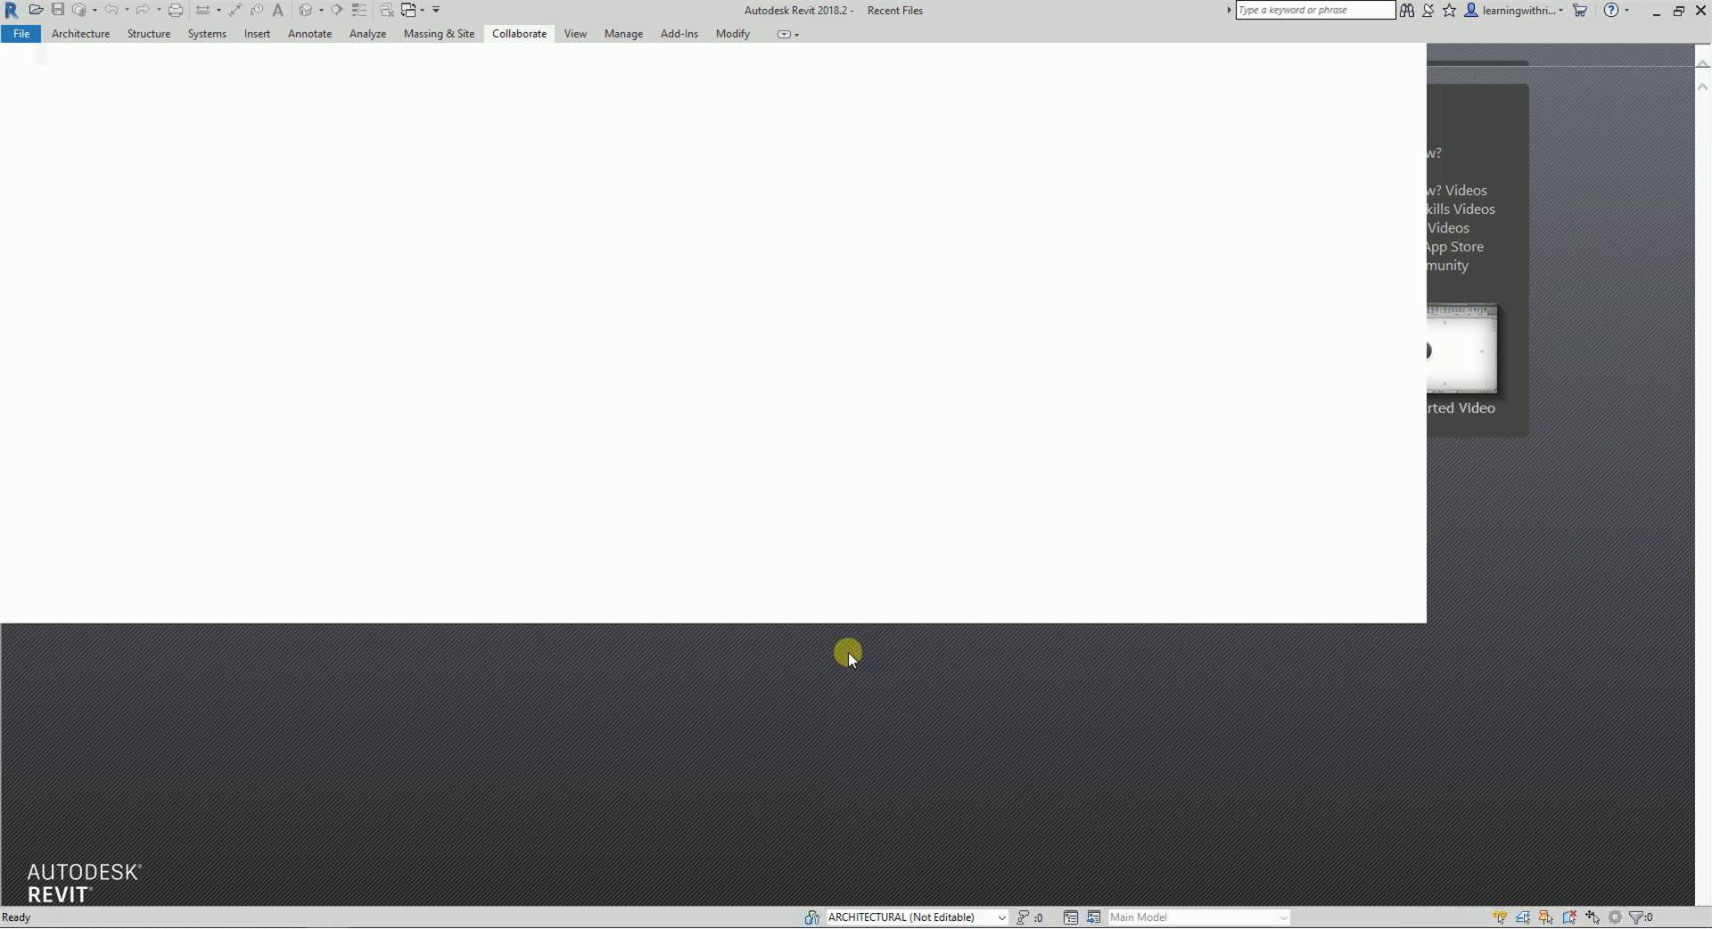